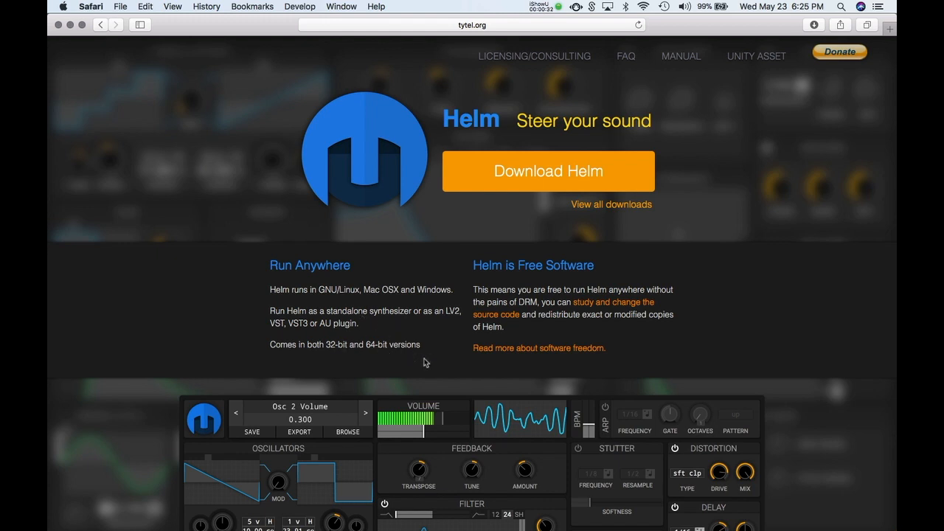
Step: Look over the Helm product page, from the download section to the synthesizer preview and mailing-list area
{"action": "scroll", "coordinate": [432, 367], "scroll_direction": "down", "scroll_amount": 1}
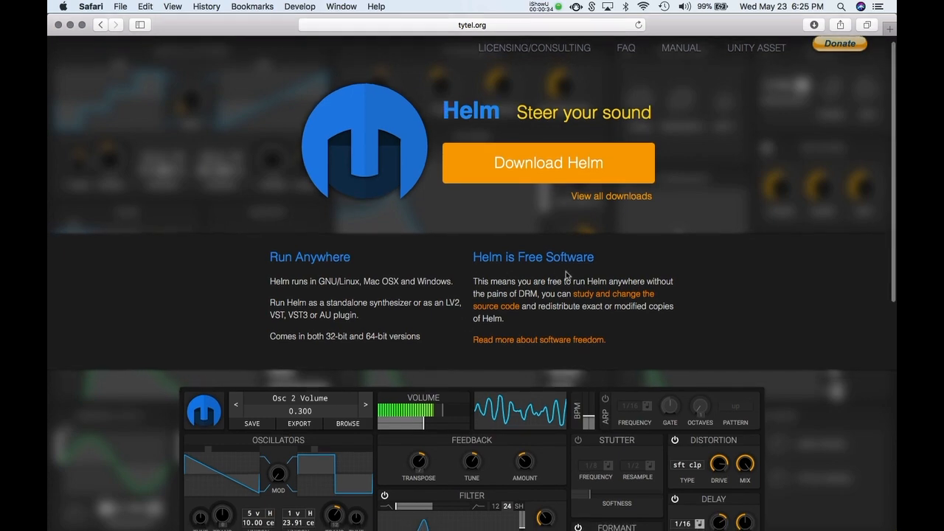
{"action": "scroll", "coordinate": [569, 263], "scroll_direction": "up", "scroll_amount": 1}
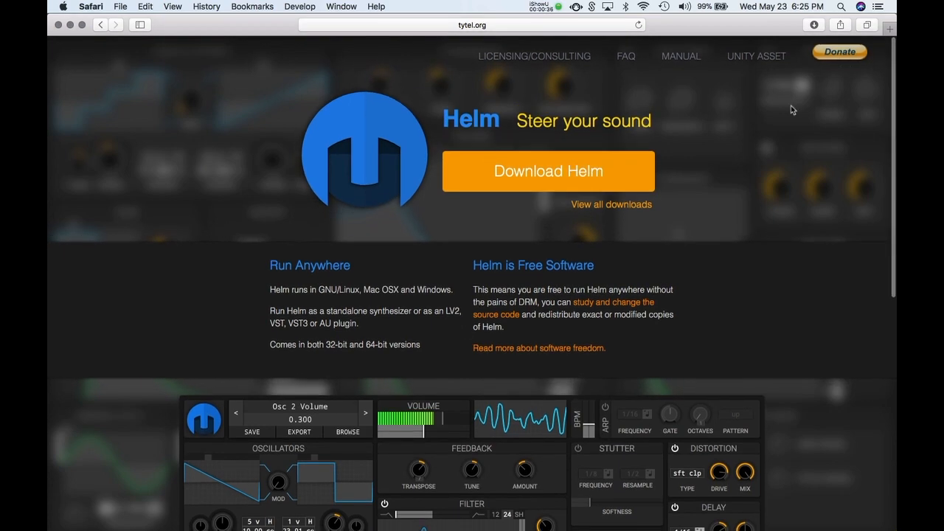
{"action": "scroll", "coordinate": [695, 233], "scroll_direction": "down", "scroll_amount": 10}
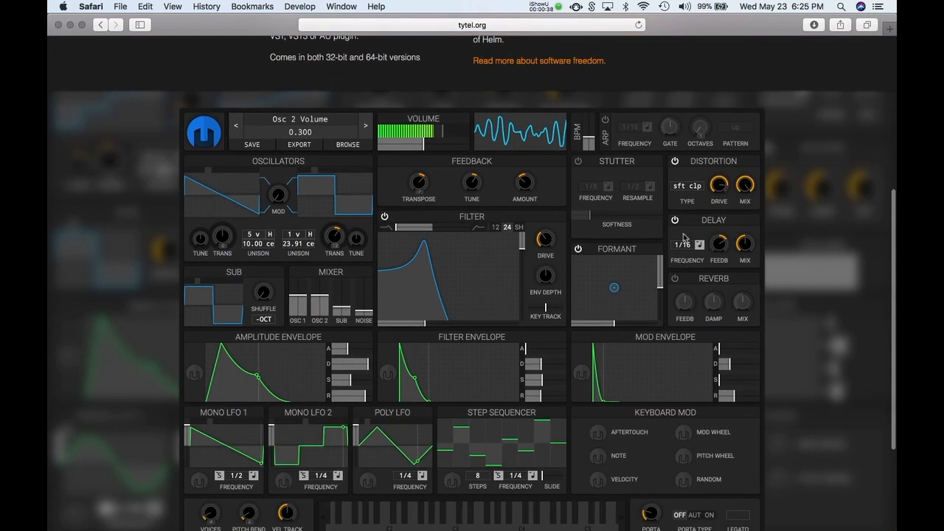
{"action": "scroll", "coordinate": [685, 236], "scroll_direction": "down", "scroll_amount": 1}
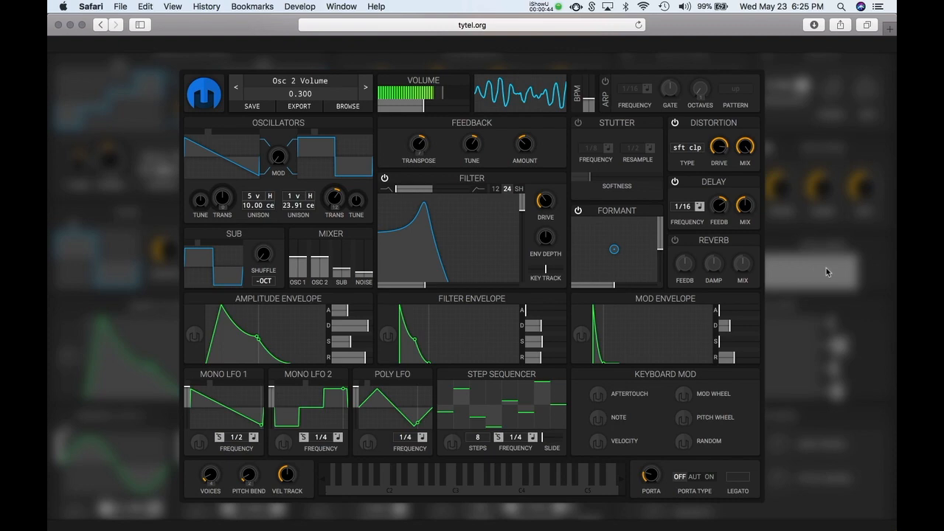
{"action": "scroll", "coordinate": [827, 268], "scroll_direction": "down", "scroll_amount": 4}
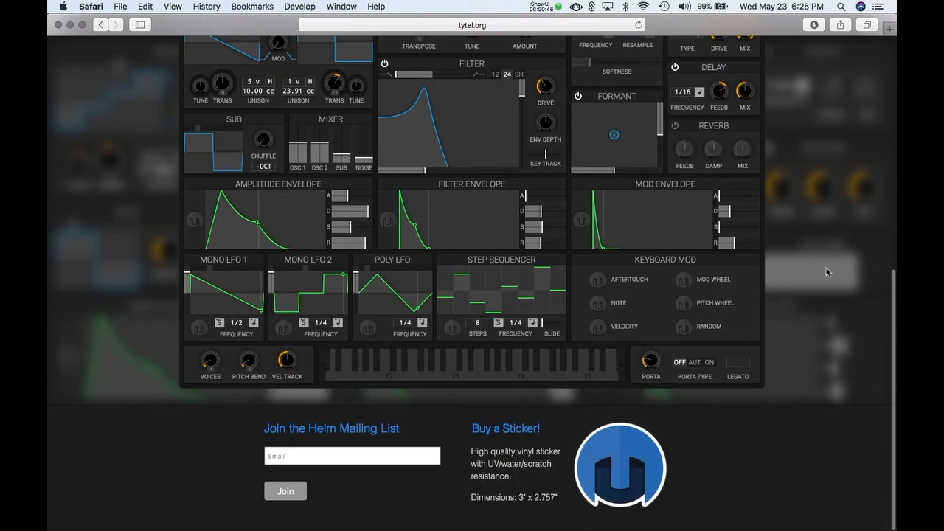
Step: Switch to Ableton Live and load the init patch in the Helm plug-in
{"action": "key", "text": "super+Tab"}
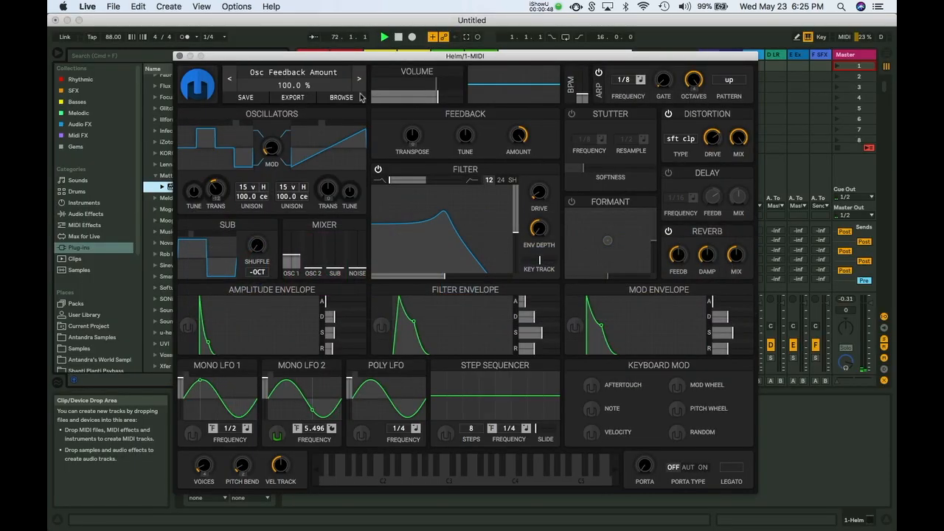
{"action": "right_click", "coordinate": [279, 77]}
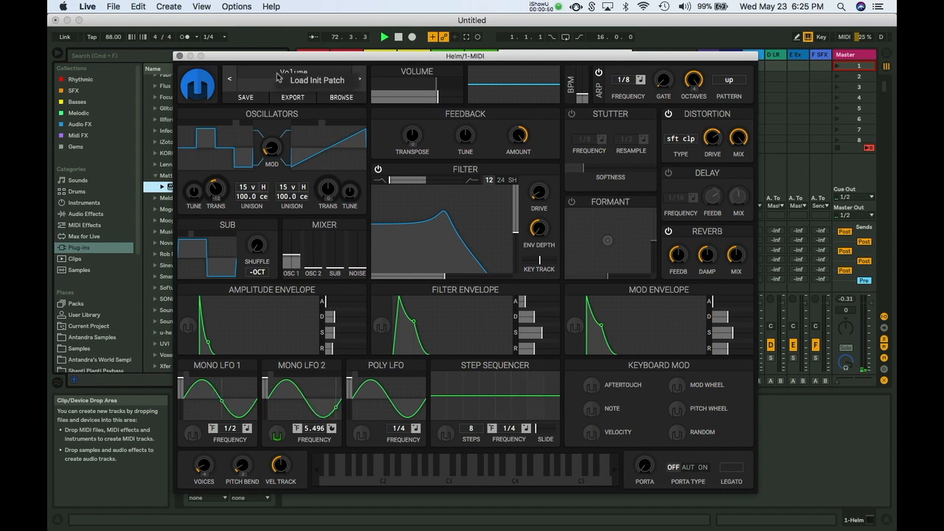
{"action": "left_click", "coordinate": [266, 78]}
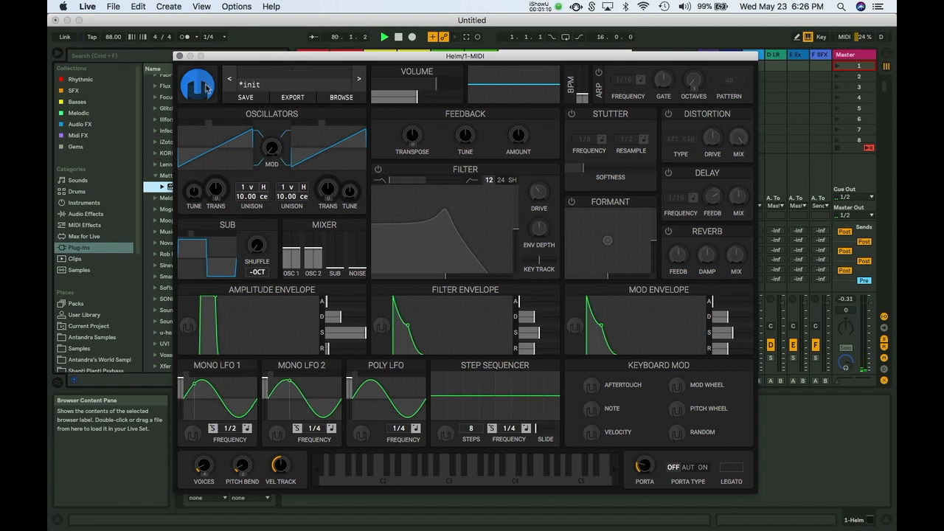
Step: View Helm's about information and window size options, and close them without changing anything
{"action": "left_click", "coordinate": [206, 88]}
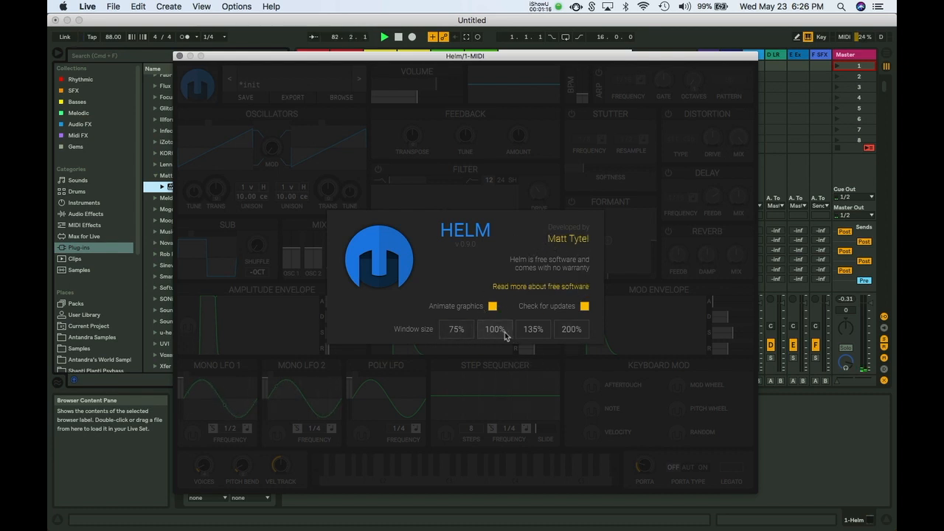
{"action": "left_click", "coordinate": [629, 276]}
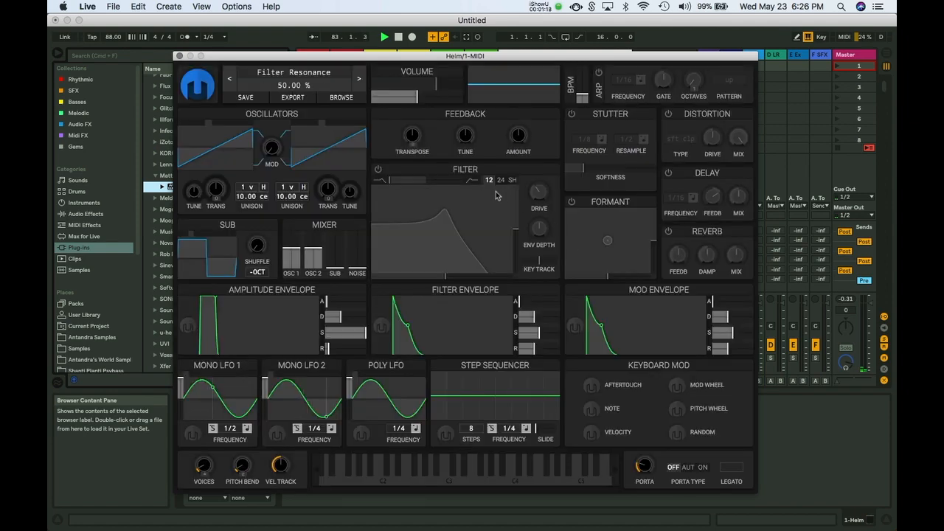
Step: Open Helm's patch browser and compare the contents of the Factory Presets and User Patches banks
{"action": "left_click", "coordinate": [272, 75]}
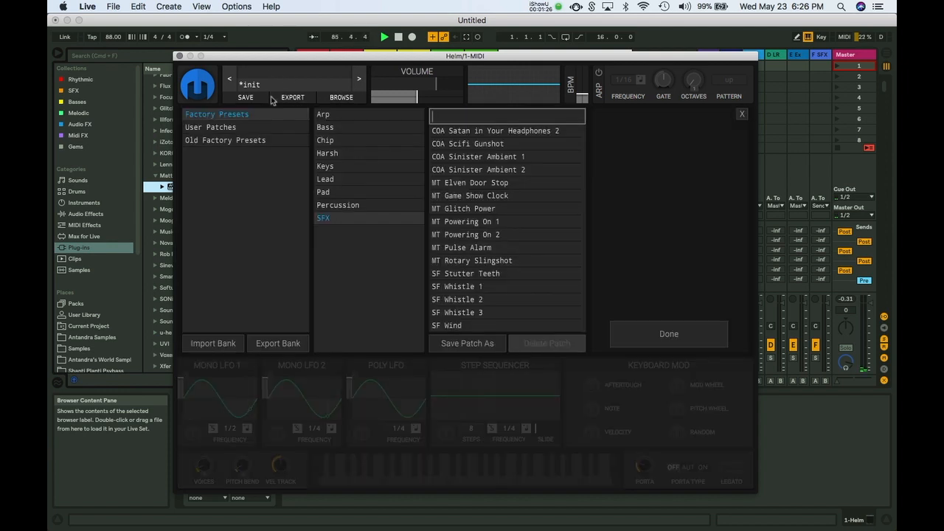
{"action": "left_click", "coordinate": [216, 119]}
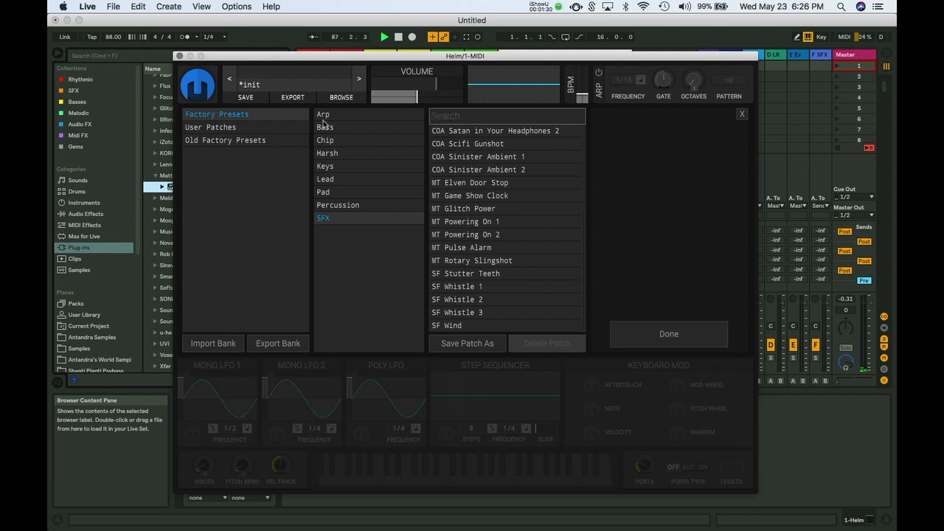
{"action": "left_click", "coordinate": [228, 129]}
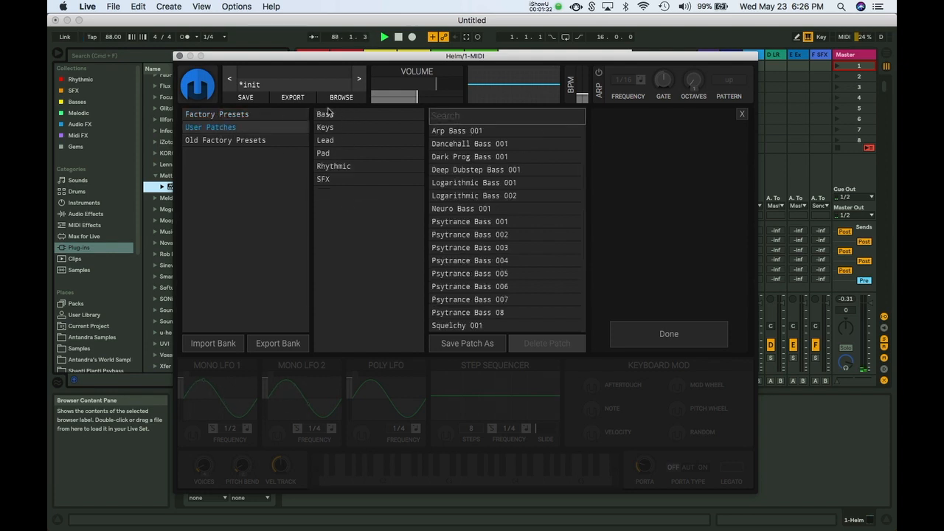
{"action": "left_click", "coordinate": [217, 114]}
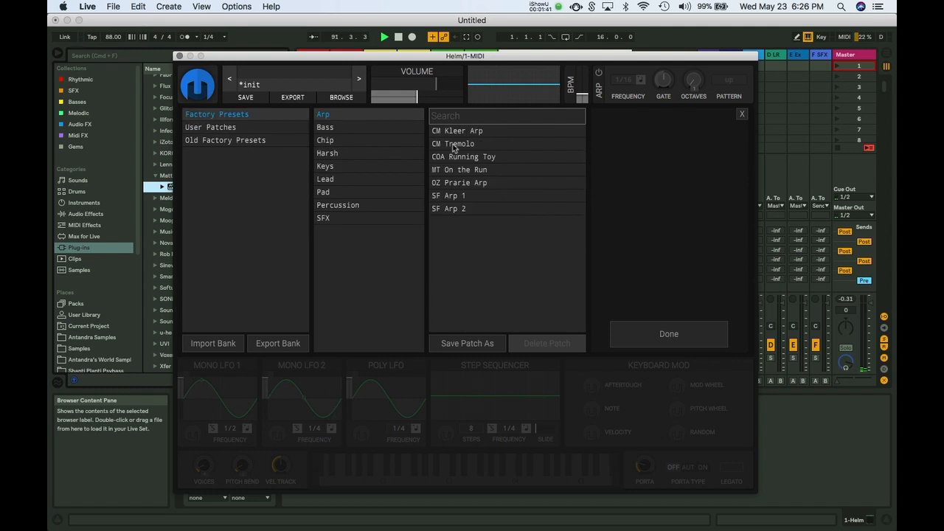
Step: Audition the factory Arp presets CM Tremolo, COA Running Toy and MT On the Run
{"action": "key", "text": "z"}
{"action": "left_click", "coordinate": [453, 144]}
{"action": "key", "text": "a"}
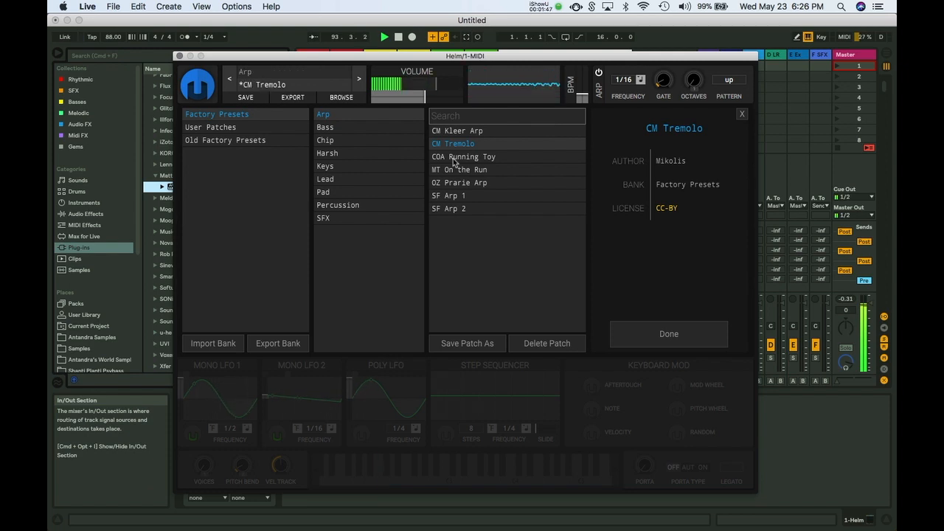
{"action": "left_click", "coordinate": [453, 158]}
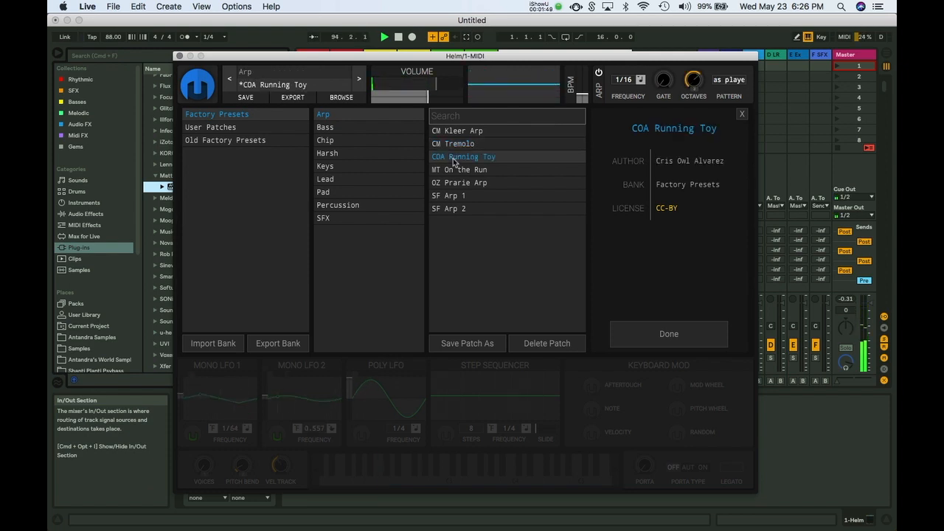
{"action": "left_click", "coordinate": [452, 170]}
Step: Include the Bass category and audition presets such as CM Electro Bass, COA Hard Bass 8 and COA Hard Bass 5
{"action": "left_click", "coordinate": [329, 129]}
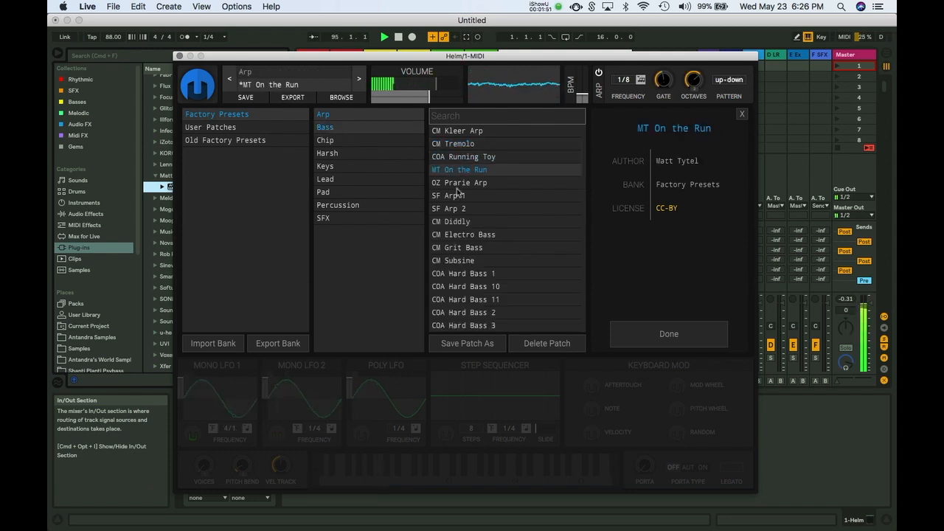
{"action": "left_click", "coordinate": [457, 235]}
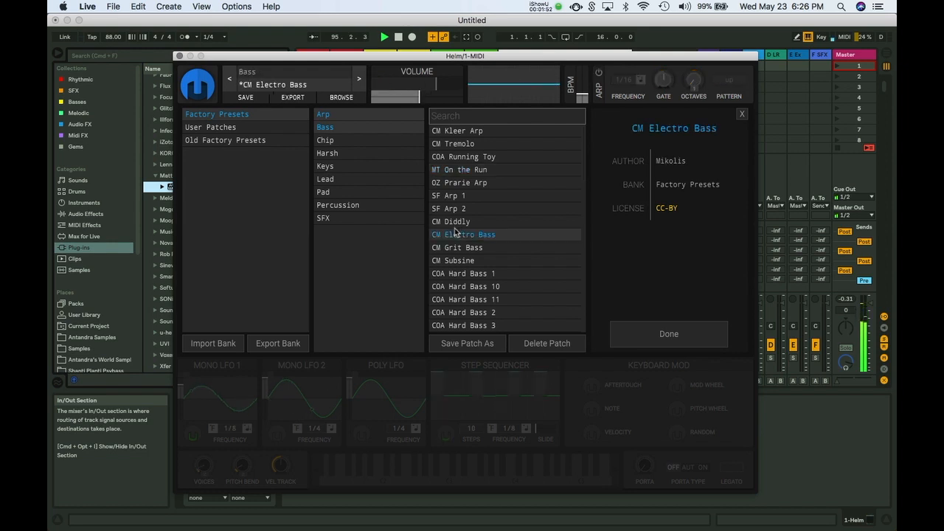
{"action": "scroll", "coordinate": [456, 275], "scroll_direction": "down", "scroll_amount": 2}
{"action": "left_click", "coordinate": [457, 272]}
{"action": "scroll", "coordinate": [458, 278], "scroll_direction": "down", "scroll_amount": 4}
{"action": "left_click", "coordinate": [458, 272]}
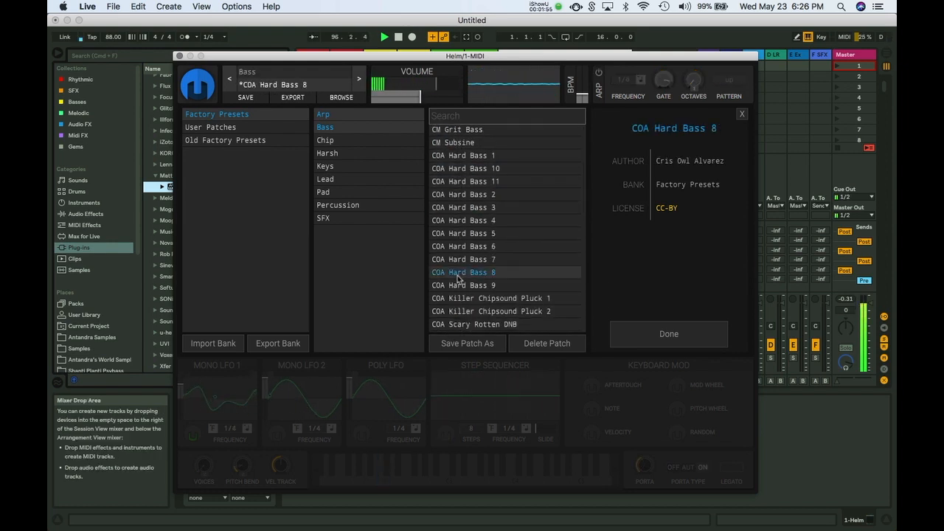
{"action": "left_click", "coordinate": [462, 234]}
Step: Audition further presets down the Bass list, ending with COA Sub-Layer for Trap Kick 2
{"action": "scroll", "coordinate": [472, 247], "scroll_direction": "down", "scroll_amount": 4}
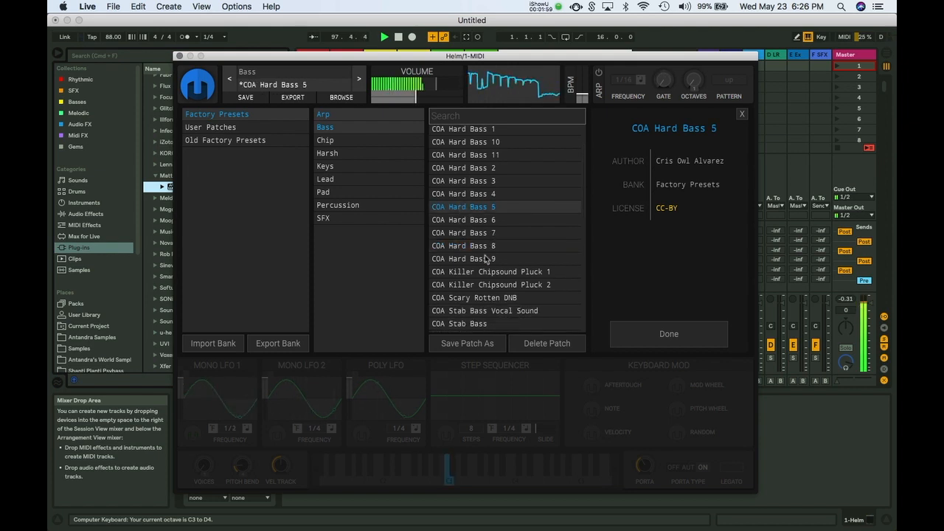
{"action": "left_click", "coordinate": [486, 255]}
{"action": "scroll", "coordinate": [485, 259], "scroll_direction": "down", "scroll_amount": 2}
{"action": "scroll", "coordinate": [485, 258], "scroll_direction": "down", "scroll_amount": 2}
{"action": "left_click", "coordinate": [485, 258]}
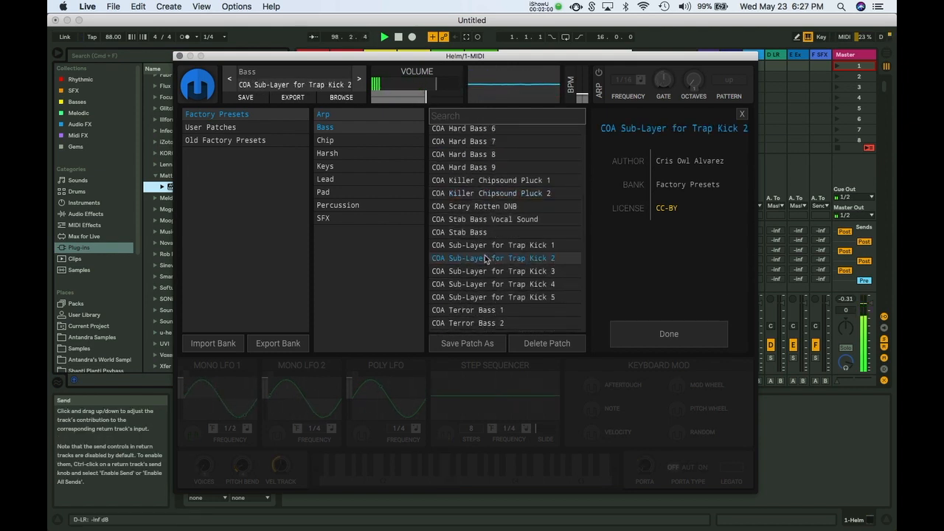
Step: Show only the Chip category and audition the presets MT Easy Vibrato and MT Octaves
{"action": "left_click", "coordinate": [334, 140]}
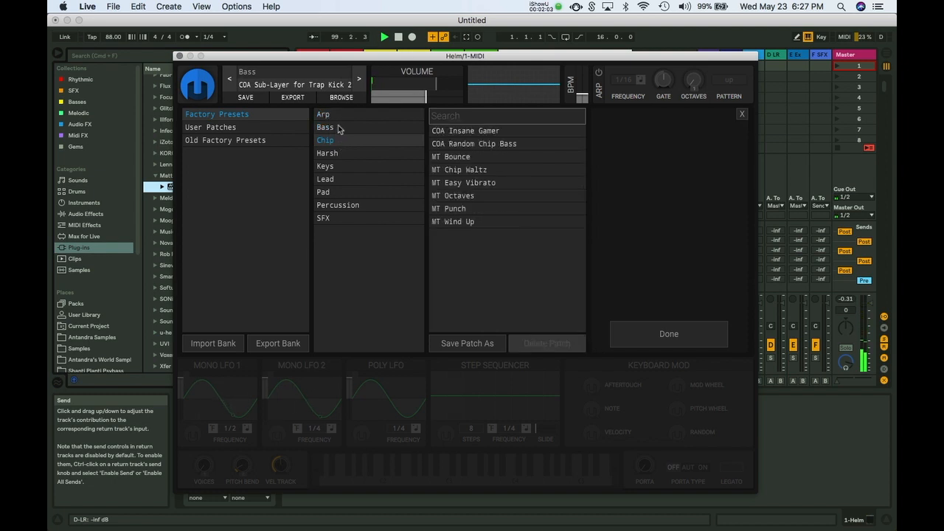
{"action": "left_click", "coordinate": [450, 183]}
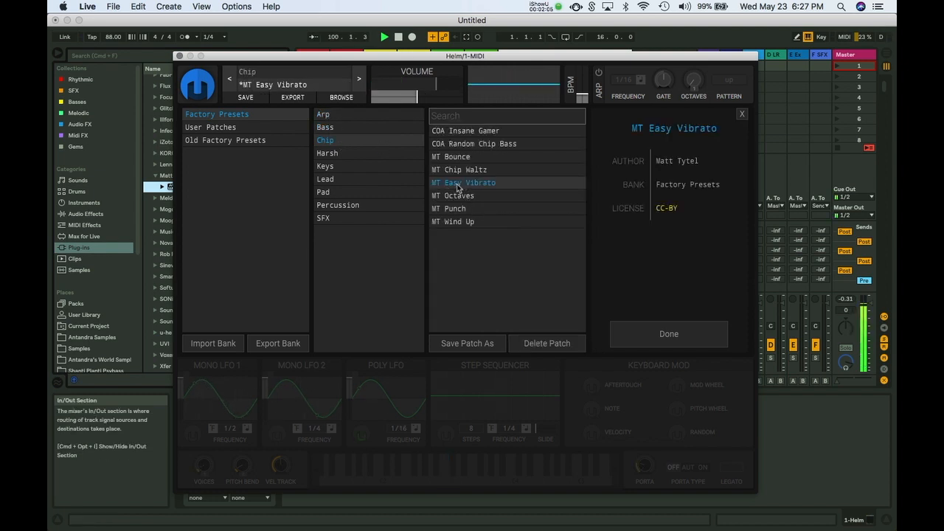
{"action": "left_click", "coordinate": [453, 195]}
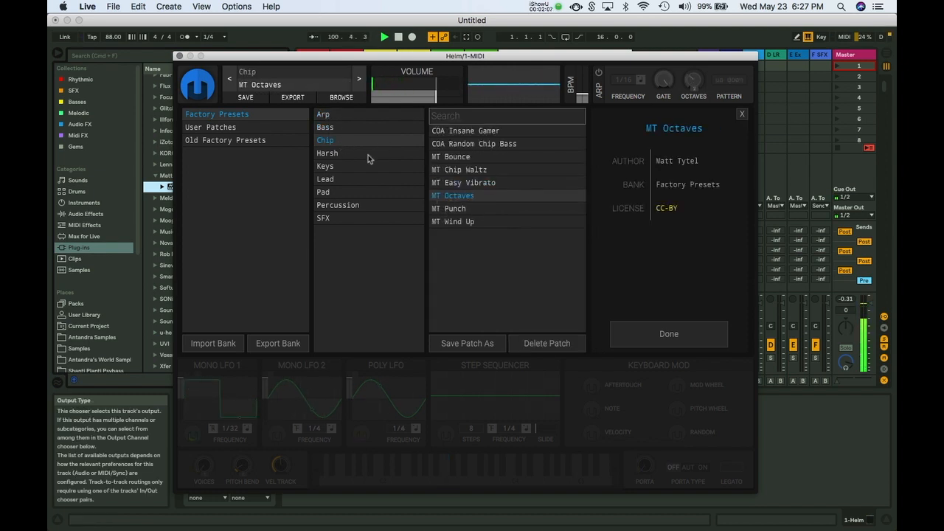
Step: Show only the Harsh category and audition the presets CM Skreech Bass and CM Ugly Mess
{"action": "left_click", "coordinate": [338, 153], "text": "super"}
{"action": "left_click", "coordinate": [338, 153]}
{"action": "left_click", "coordinate": [453, 144]}
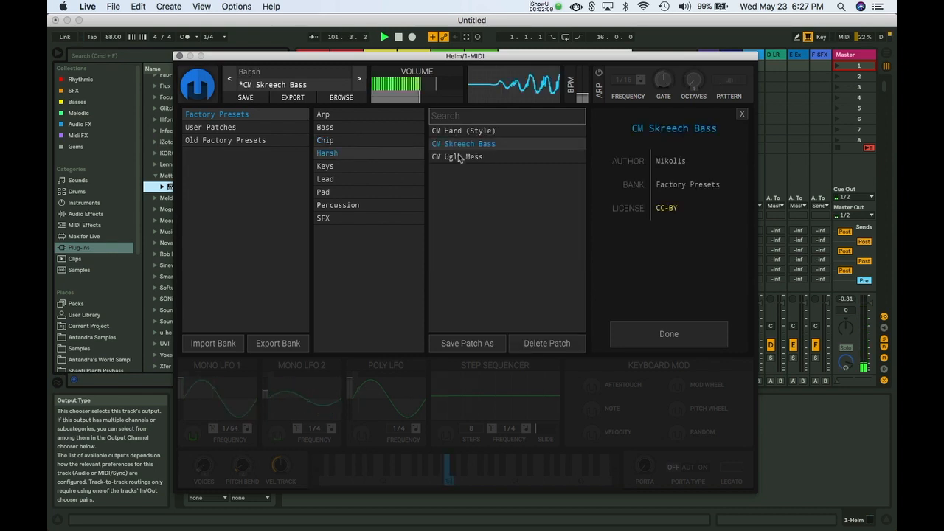
{"action": "left_click", "coordinate": [450, 157]}
Step: Narrow the categories to Keys and audition the presets COA Broken Digital Organ and COA Pluck Digital String 3
{"action": "left_click", "coordinate": [352, 142], "text": "super"}
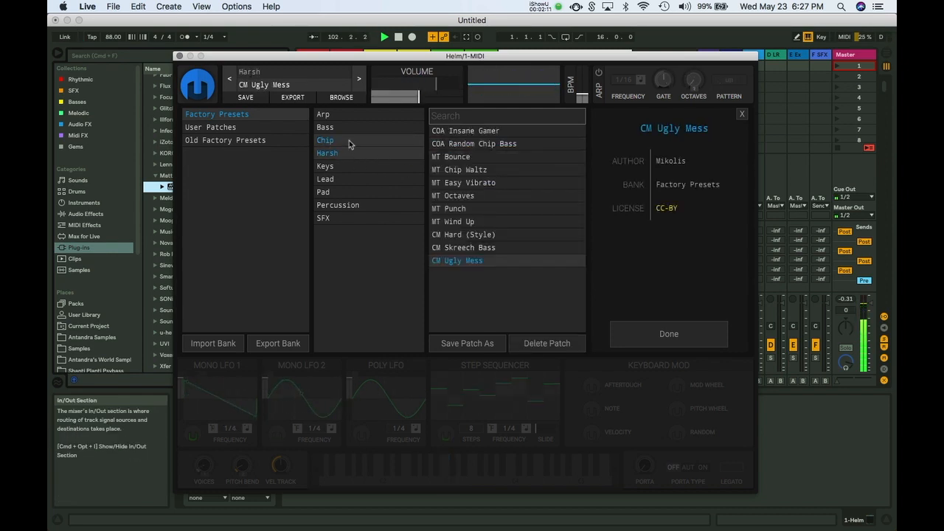
{"action": "left_click", "coordinate": [339, 155], "text": "super"}
{"action": "left_click", "coordinate": [328, 166], "text": "super"}
{"action": "left_click", "coordinate": [341, 141], "text": "super"}
{"action": "left_click", "coordinate": [481, 209]}
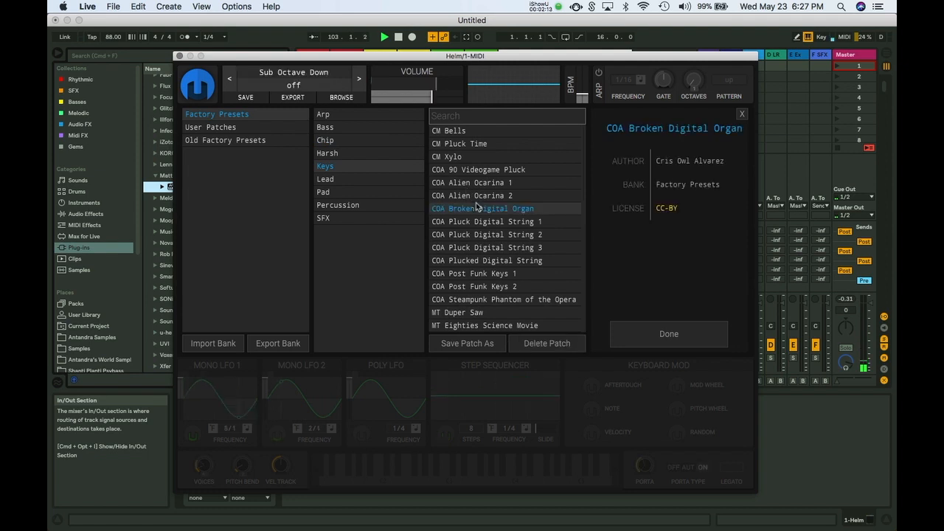
{"action": "left_click", "coordinate": [476, 248]}
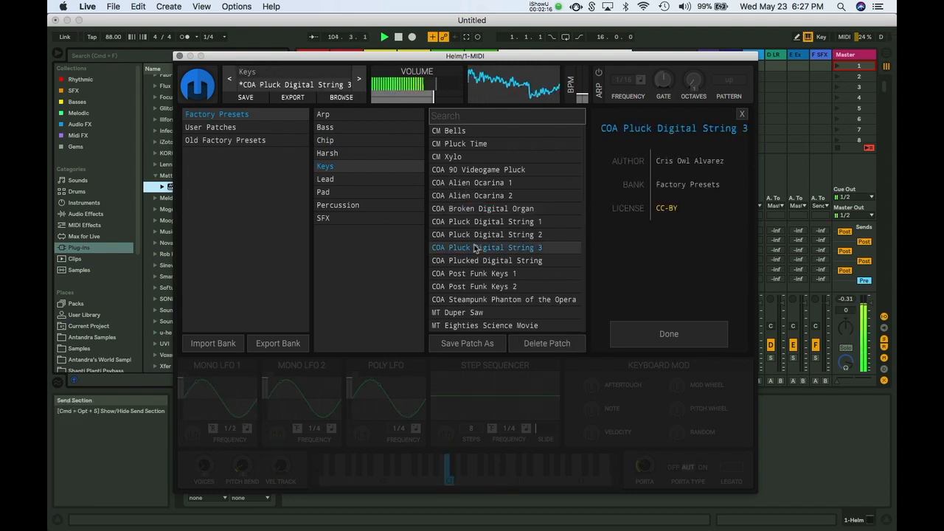
Step: Add Lead to the shown categories, load COA Broken Digital Organ again, and narrow the list to Lead only
{"action": "left_click", "coordinate": [330, 180], "text": "super"}
{"action": "left_click", "coordinate": [461, 208]}
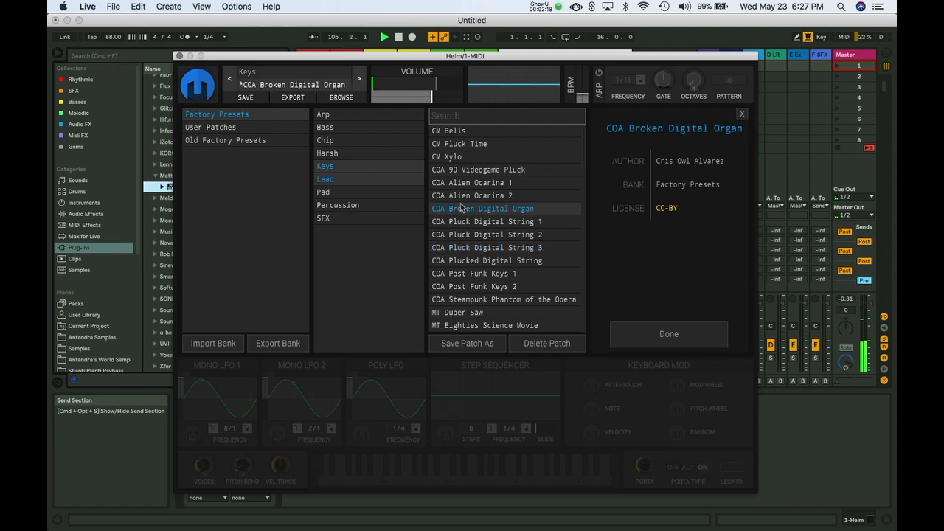
{"action": "left_click", "coordinate": [332, 179]}
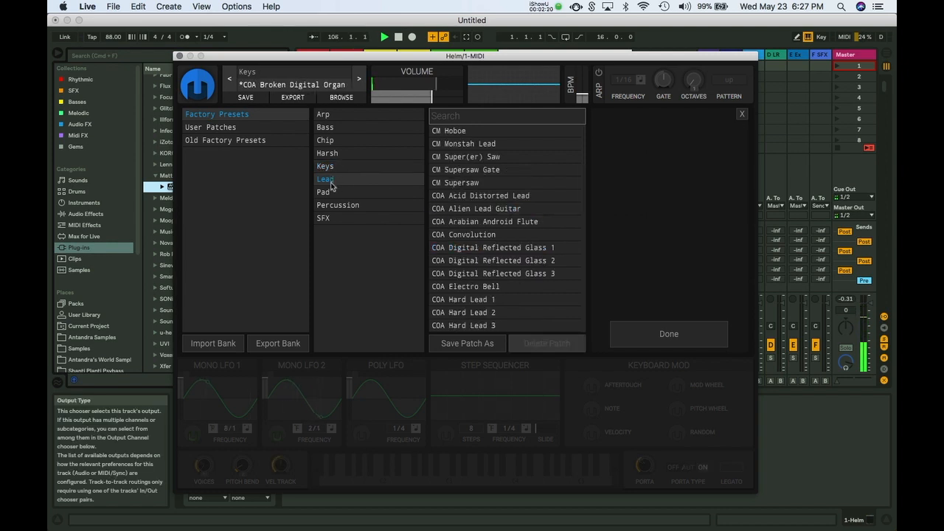
Step: Audition the Pad presets COA Digital Wind Ensemble 1, COA Lofi Soft Pad 1 and COA Soft Scifi Pad 2
{"action": "left_click", "coordinate": [331, 192]}
{"action": "left_click", "coordinate": [474, 222]}
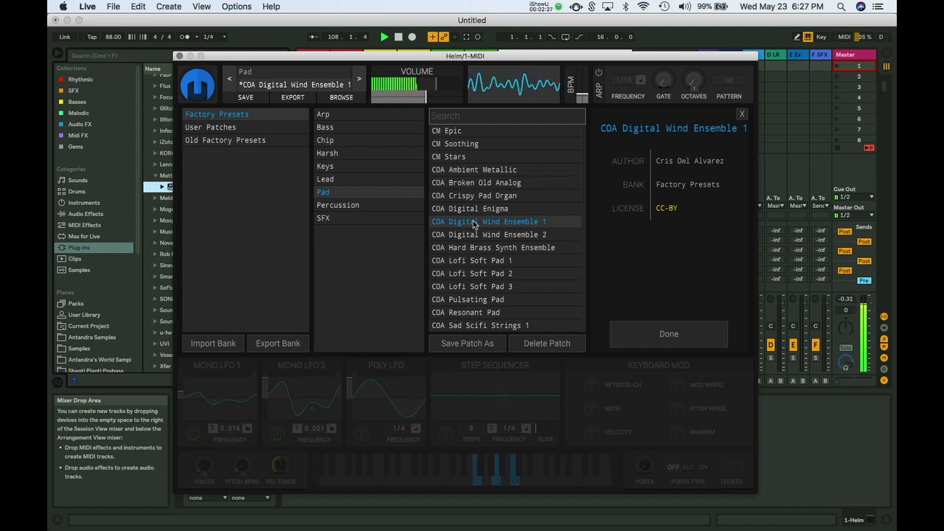
{"action": "left_click", "coordinate": [476, 262]}
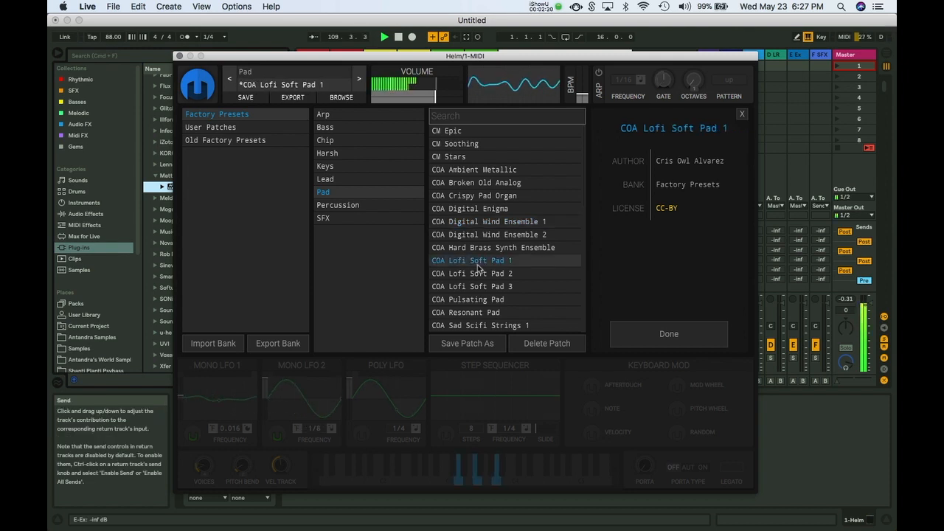
{"action": "scroll", "coordinate": [479, 268], "scroll_direction": "down", "scroll_amount": 5}
{"action": "left_click", "coordinate": [479, 267]}
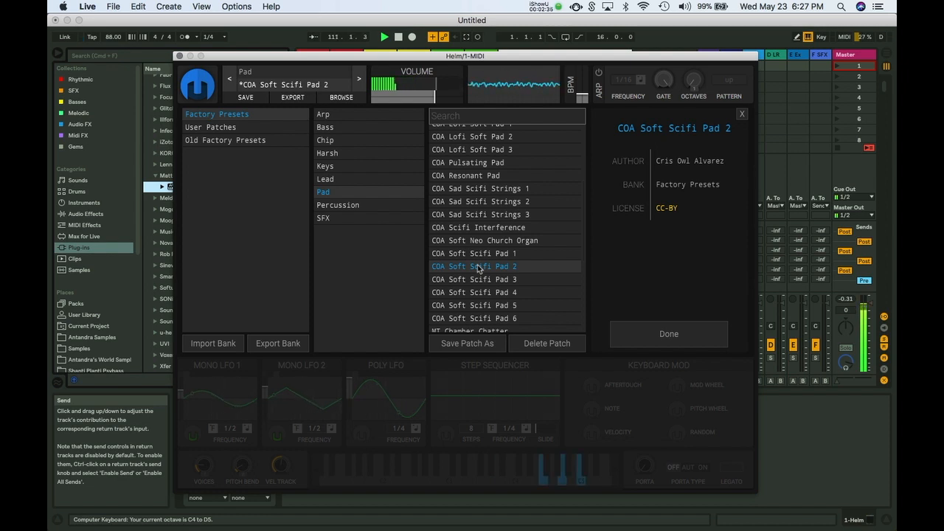
{"action": "scroll", "coordinate": [478, 267], "scroll_direction": "down", "scroll_amount": 3}
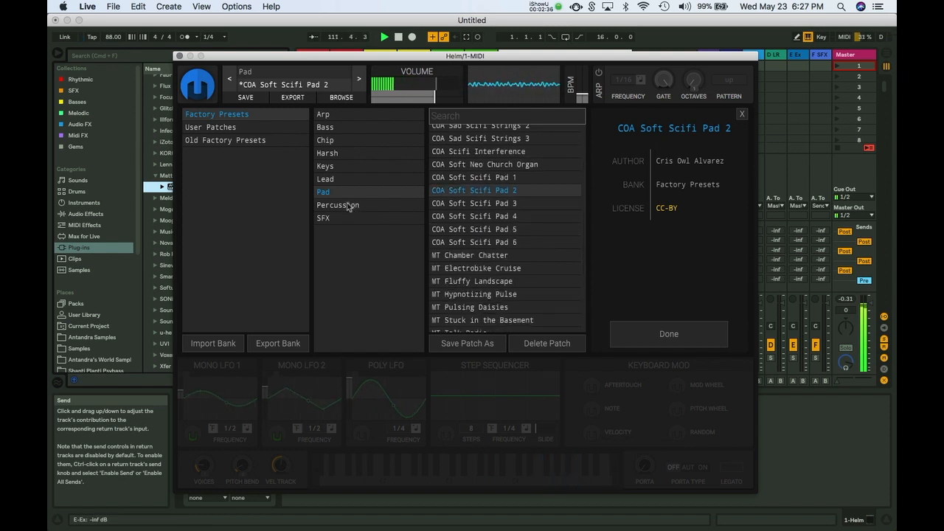
Step: Show the Percussion category and audition the preset COA Pluck Tom
{"action": "left_click", "coordinate": [380, 205]}
{"action": "left_click", "coordinate": [478, 203]}
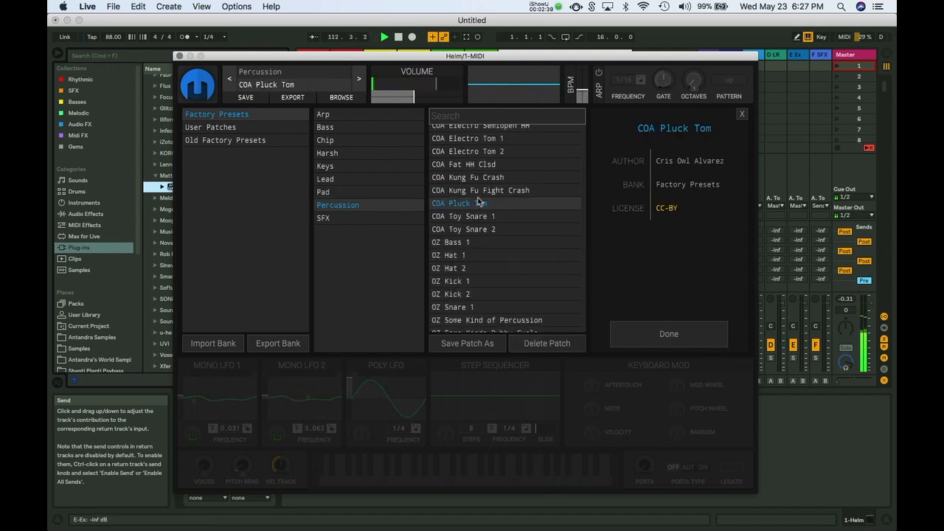
Step: Audition the Percussion presets one after another, from COA Kung Fu Fight Crash through OZ Bass 1 and OZ Kick 2 to SF AD2 4 Toms
{"action": "key", "text": "Up"}
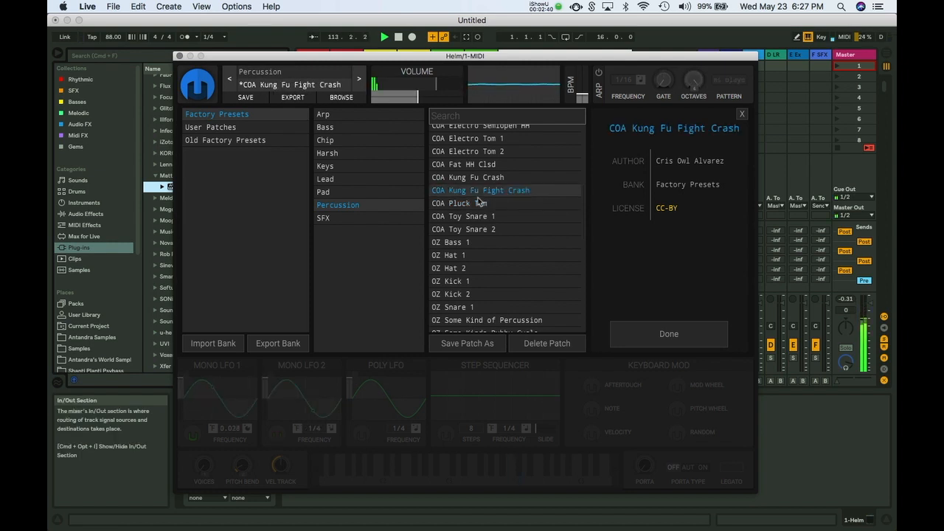
{"action": "key", "text": "Down"}
{"action": "key", "text": "Down"}
{"action": "key", "text": "Down"}
{"action": "key", "text": "Down"}
{"action": "key", "text": "Down"}
{"action": "key", "text": "Down"}
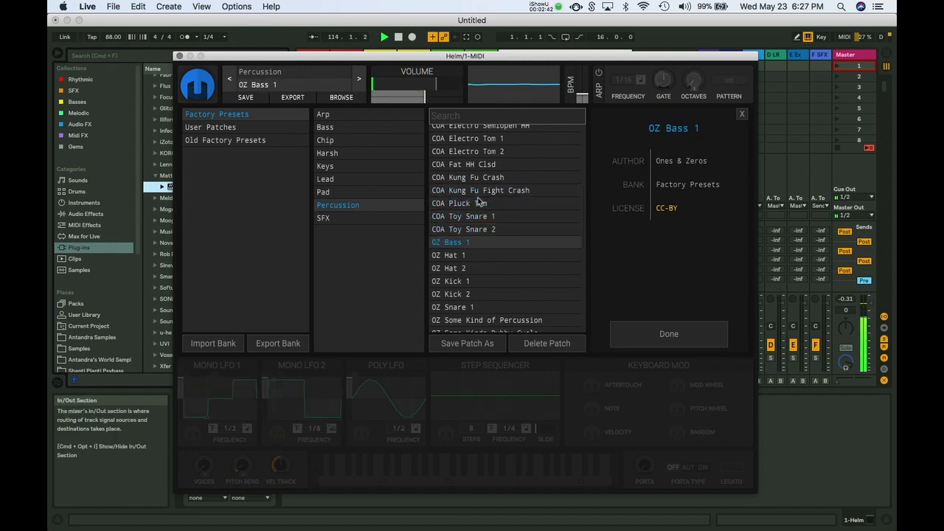
{"action": "key", "text": "Down"}
{"action": "key", "text": "Down"}
{"action": "key", "text": "Down"}
{"action": "key", "text": "Down"}
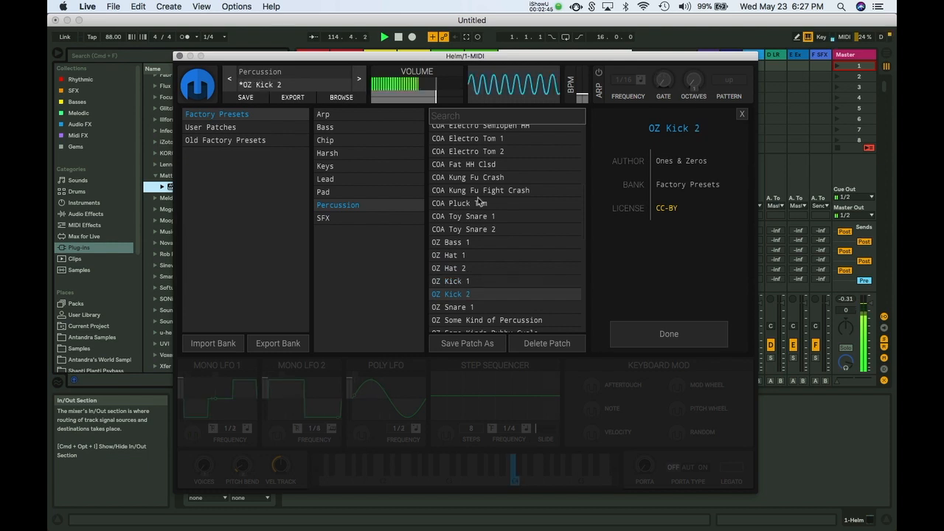
{"action": "key", "text": "Down"}
{"action": "key", "text": "Down"}
{"action": "key", "text": "Down"}
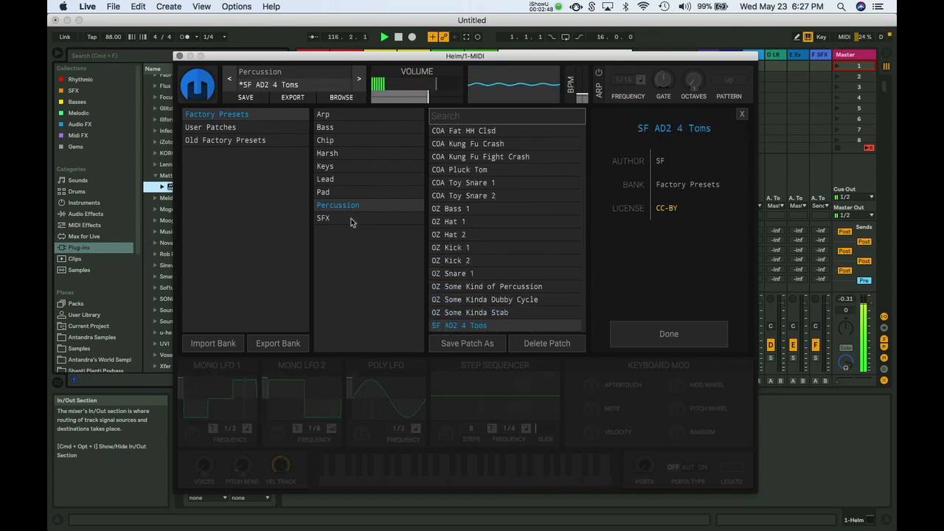
Step: Add SFX to the shown categories and audition the presets from OZ Bass 1 through OZ Hat 2 to OZ Kick 2
{"action": "left_click", "coordinate": [491, 210]}
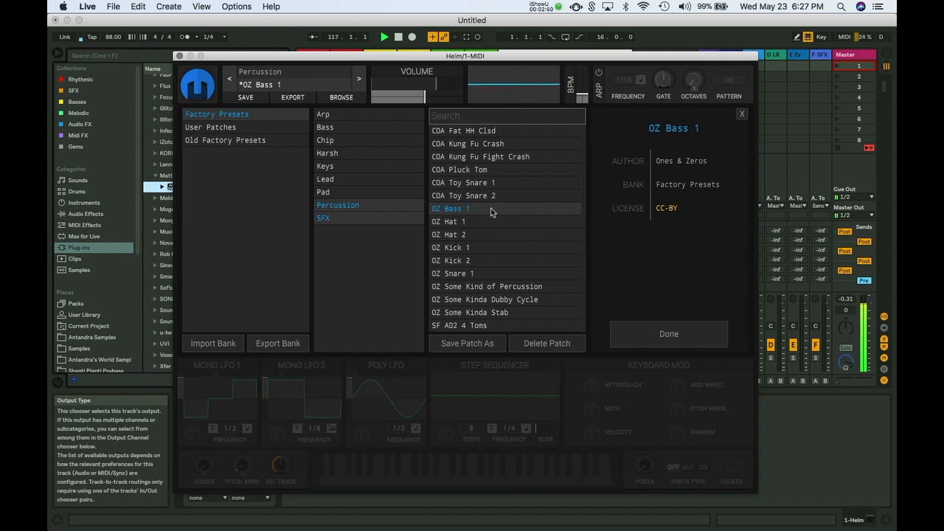
{"action": "key", "text": "Down"}
{"action": "key", "text": "Down"}
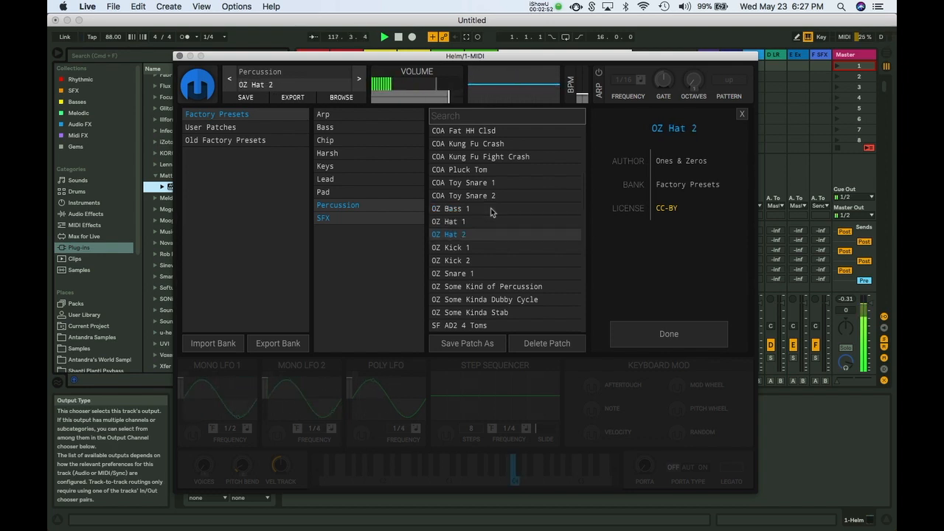
{"action": "key", "text": "Down"}
{"action": "key", "text": "Down"}
{"action": "key", "text": "Down"}
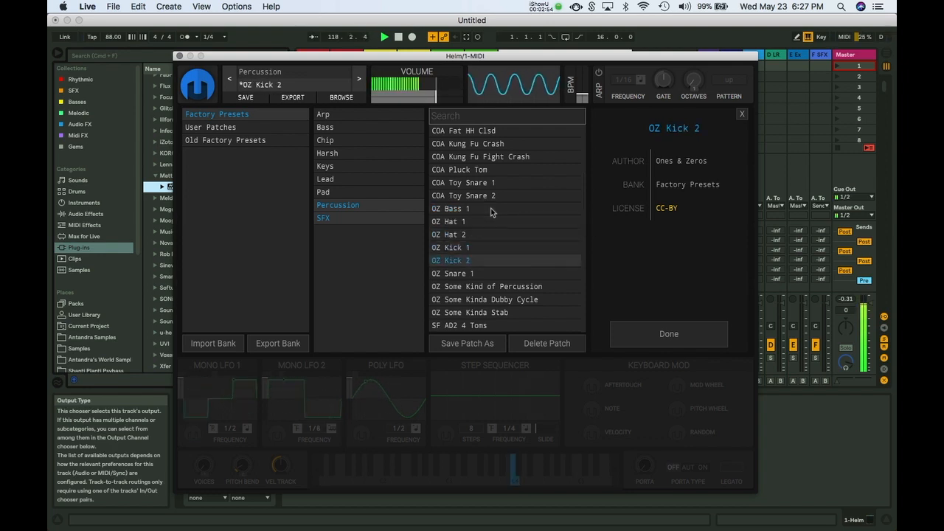
Step: Narrow the list to SFX and audition MT Pulse Alarm, SF Whistle 2, SF Wind and MT Rotary Slingshot
{"action": "left_click", "coordinate": [359, 216]}
{"action": "left_click", "coordinate": [487, 247]}
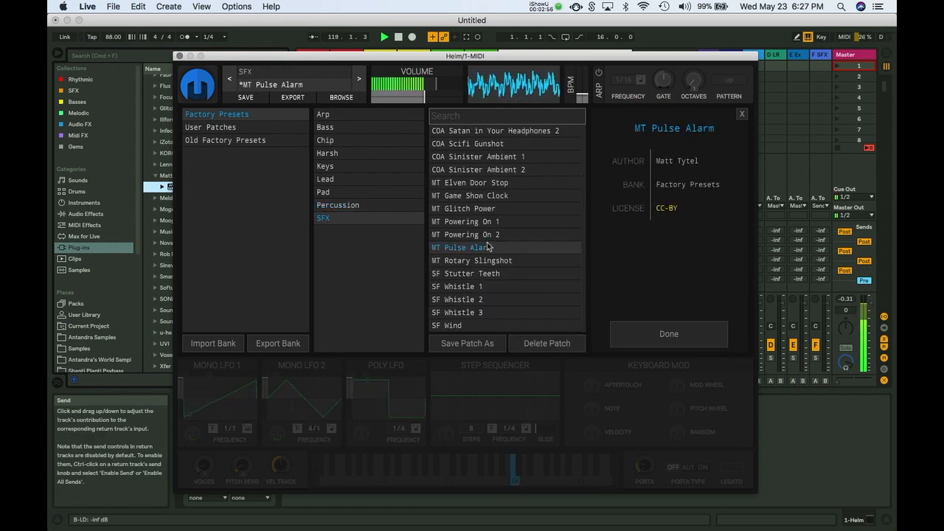
{"action": "left_click", "coordinate": [471, 300]}
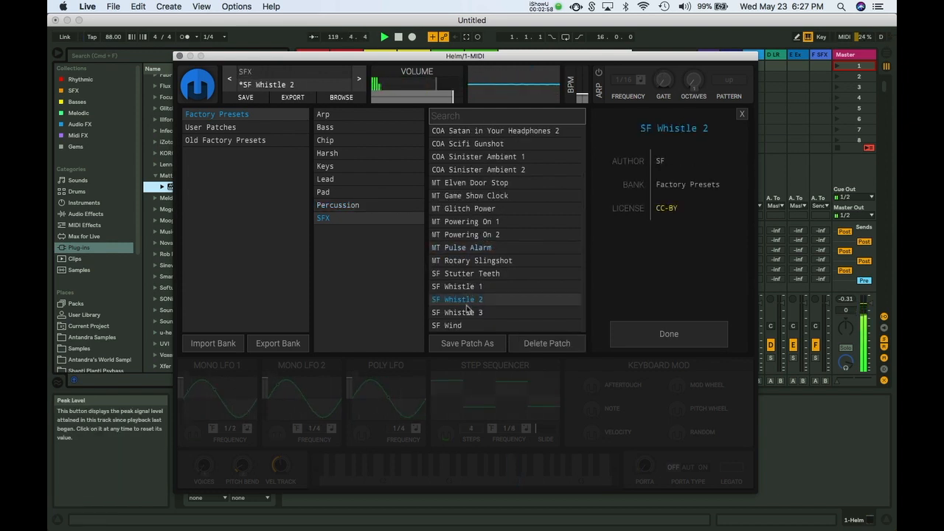
{"action": "left_click", "coordinate": [459, 325]}
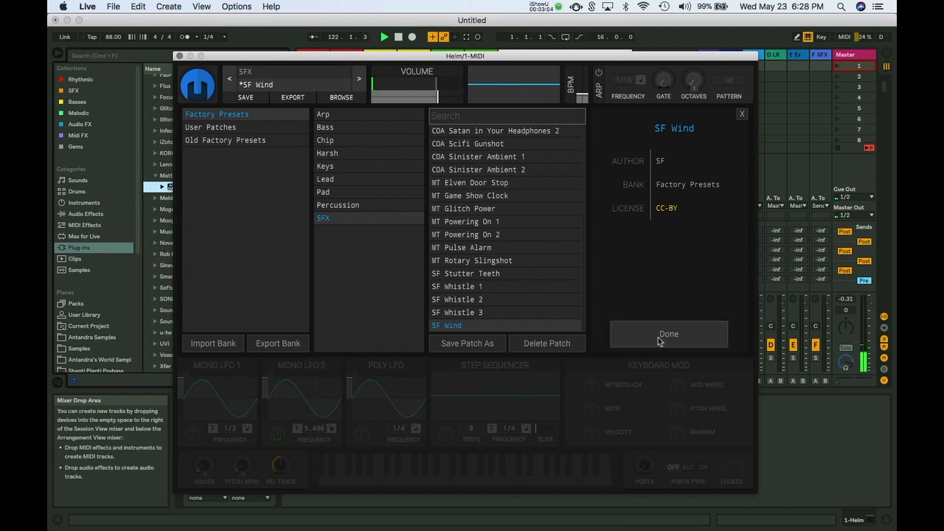
{"action": "left_click", "coordinate": [509, 261]}
Step: Add the Lead and Harsh categories to the list and audition COA Tension 1 and COA Hard Lead 1
{"action": "left_click", "coordinate": [362, 181]}
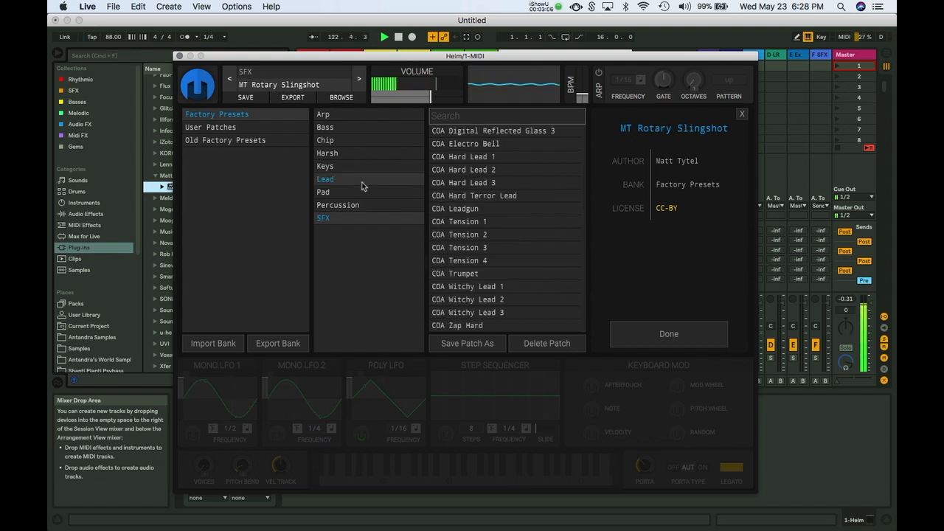
{"action": "left_click", "coordinate": [477, 222]}
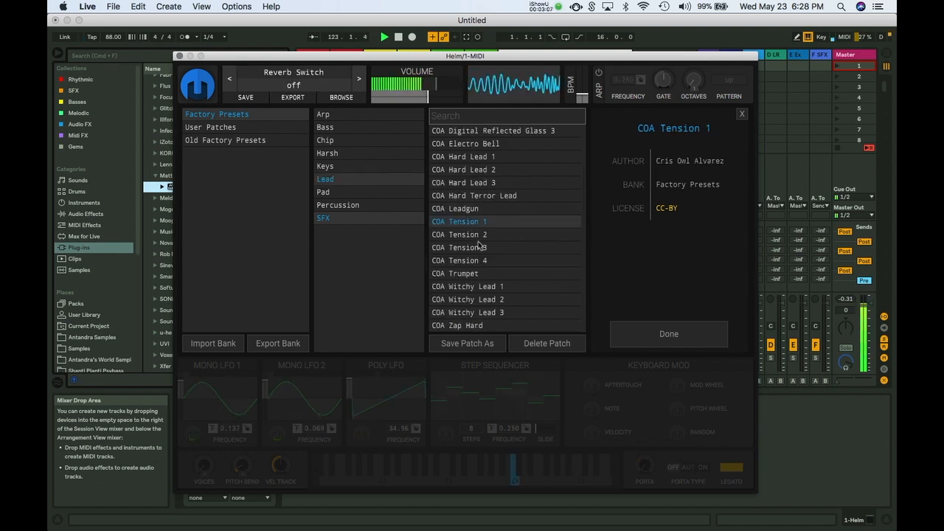
{"action": "left_click", "coordinate": [343, 154]}
{"action": "left_click", "coordinate": [543, 196]}
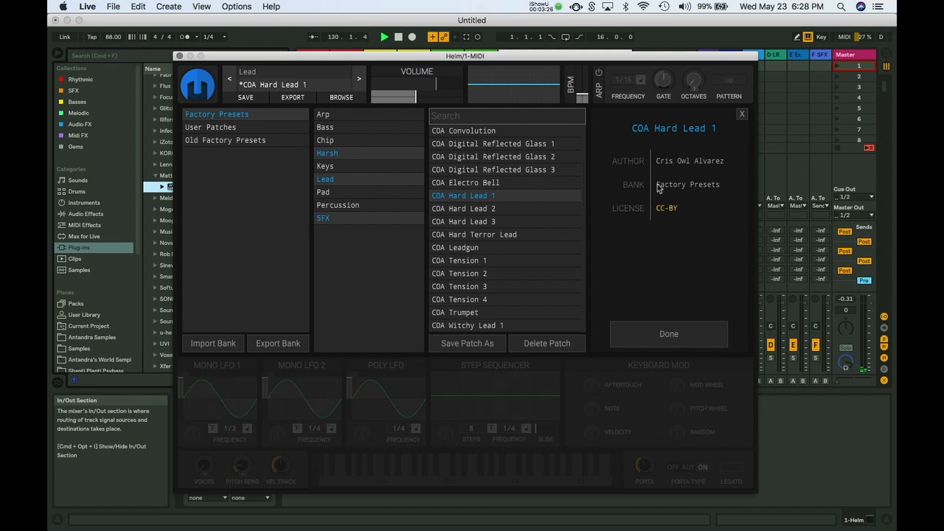
Step: Close the preset browser and load the init patch
{"action": "left_click", "coordinate": [622, 341]}
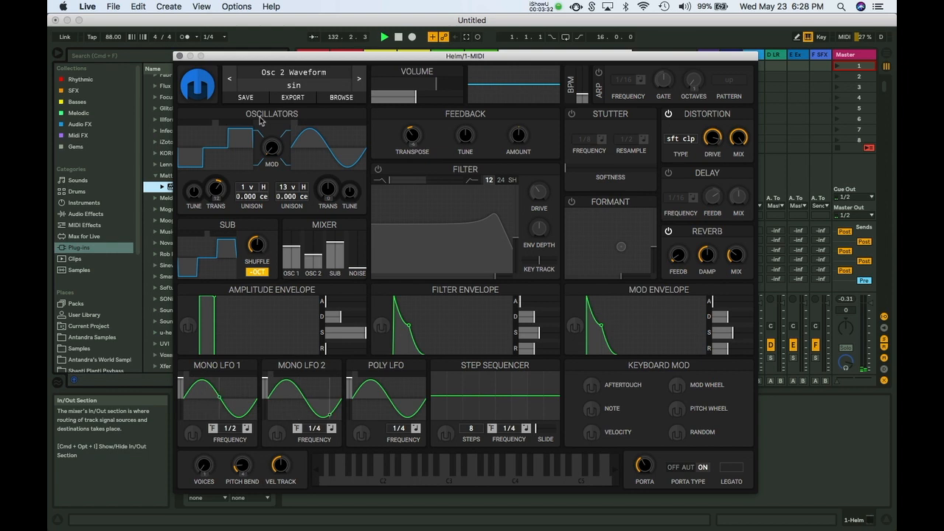
{"action": "right_click", "coordinate": [259, 79]}
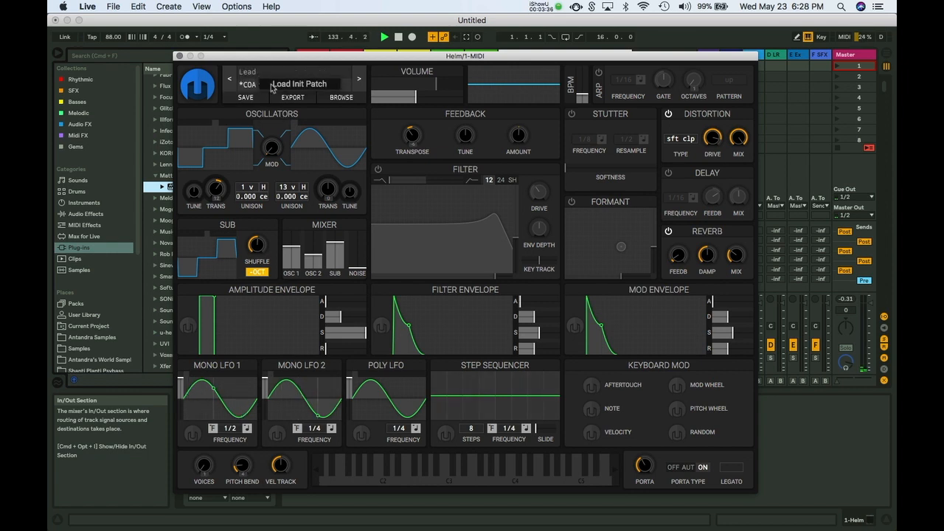
{"action": "left_click", "coordinate": [294, 86]}
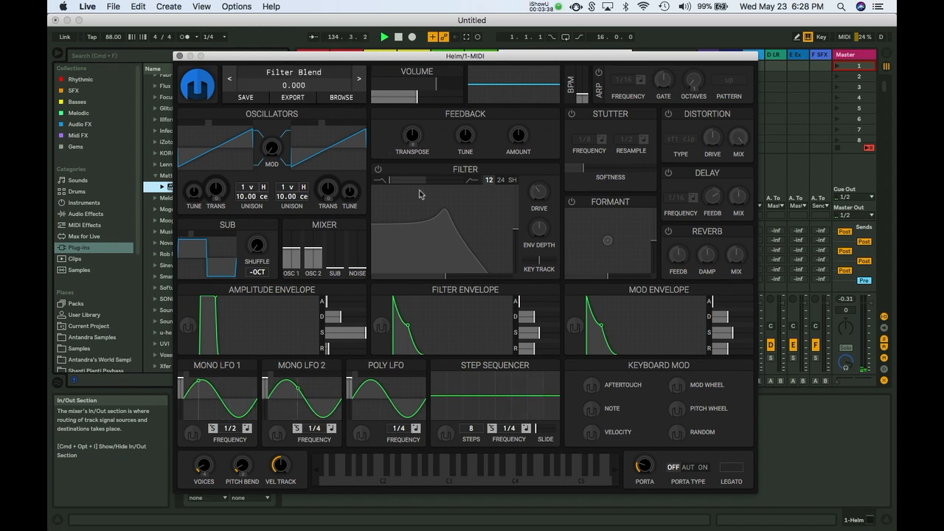
{"action": "key", "text": "z"}
{"action": "key", "text": "z"}
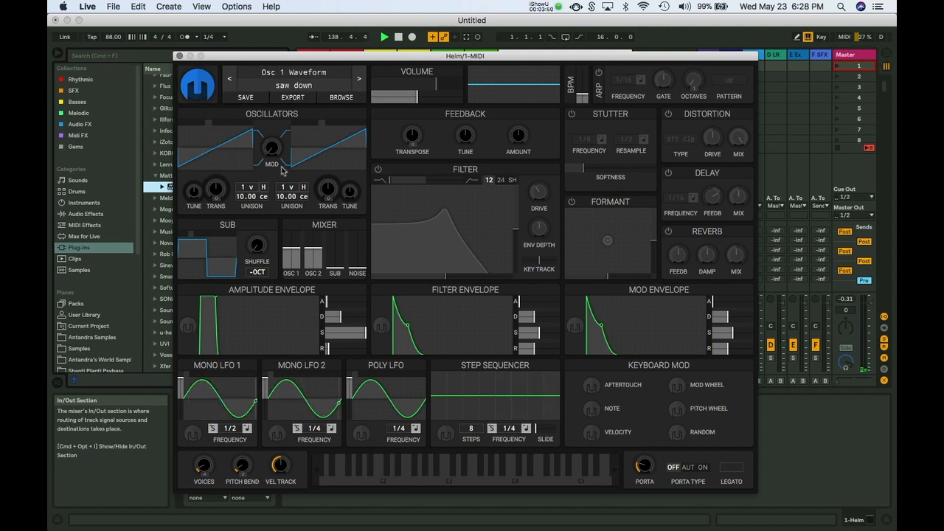
Step: Try different amounts of cross modulation between the two oscillators and keep a raised Mod amount
{"action": "left_click_drag", "start_coordinate": [271, 146], "coordinate": [272, 102]}
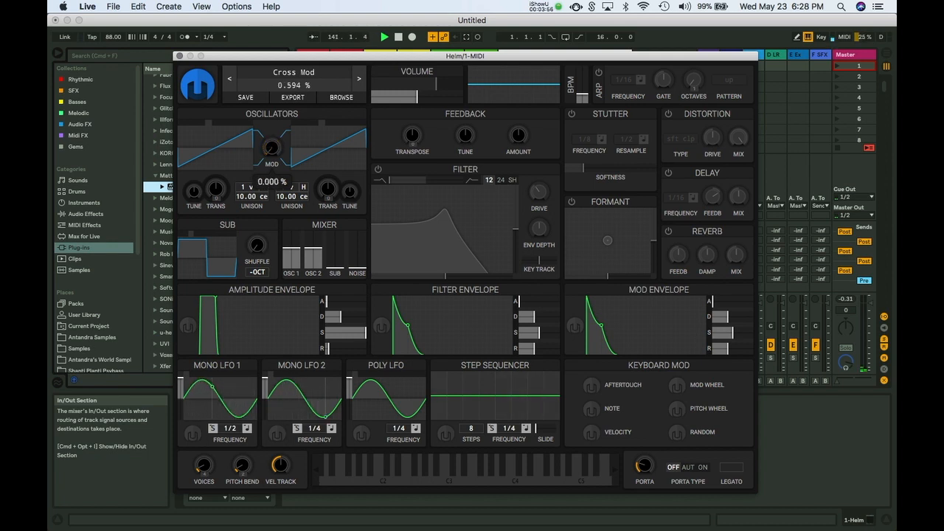
{"action": "left_click_drag", "start_coordinate": [272, 109], "coordinate": [273, 150]}
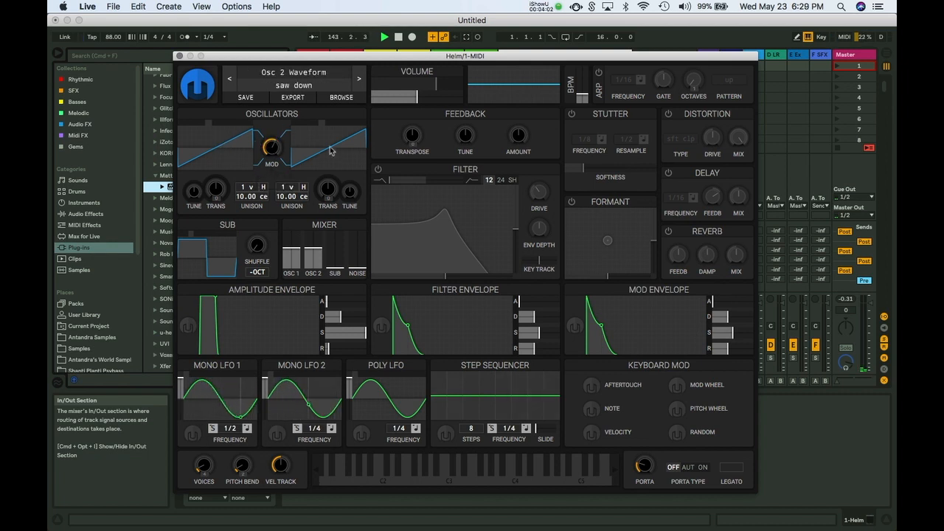
{"action": "left_click_drag", "start_coordinate": [277, 139], "coordinate": [277, 148]}
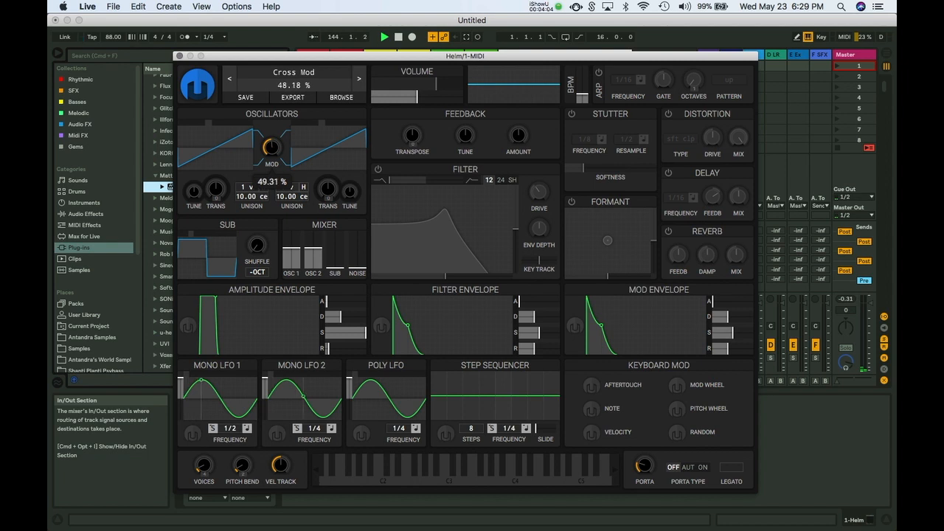
{"action": "left_click_drag", "start_coordinate": [272, 148], "coordinate": [272, 166]}
{"action": "left_click_drag", "start_coordinate": [271, 148], "coordinate": [272, 156]}
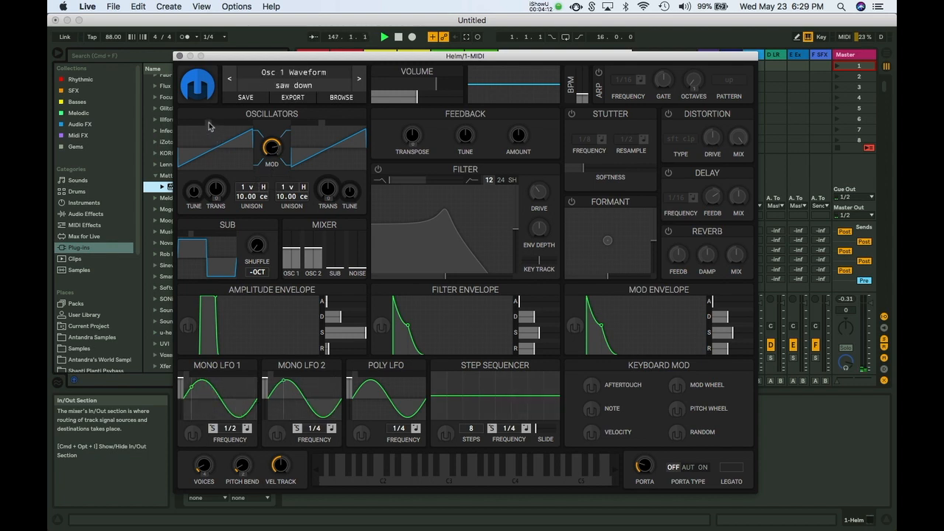
Step: Change both oscillators to a stepped pyramid waveform and try oscillator 1's transpose, ending at 0 semitones
{"action": "left_click_drag", "start_coordinate": [208, 124], "coordinate": [260, 121]}
{"action": "mouse_move", "coordinate": [320, 124]}
{"action": "left_mouse_down"}
{"action": "mouse_move", "coordinate": [328, 125]}
{"action": "mouse_move", "coordinate": [323, 136]}
{"action": "left_mouse_up"}
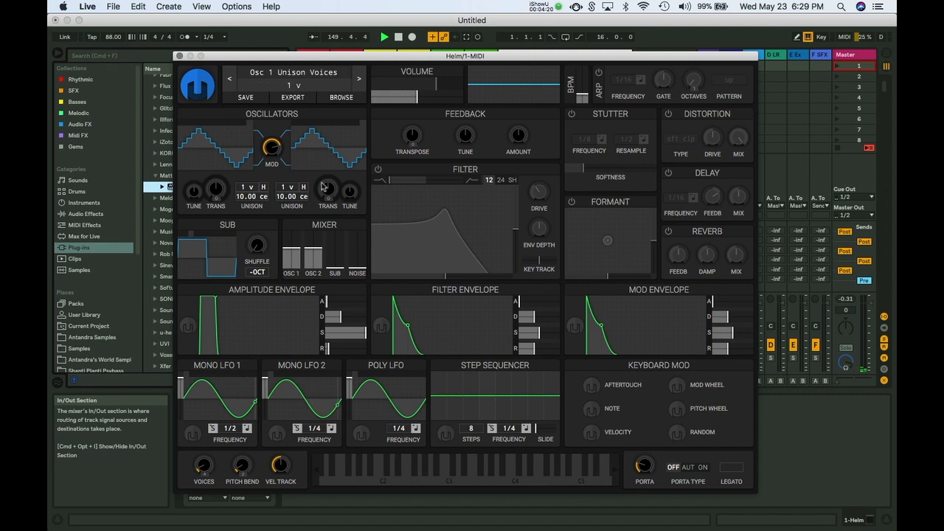
{"action": "left_click_drag", "start_coordinate": [216, 191], "coordinate": [219, 191]}
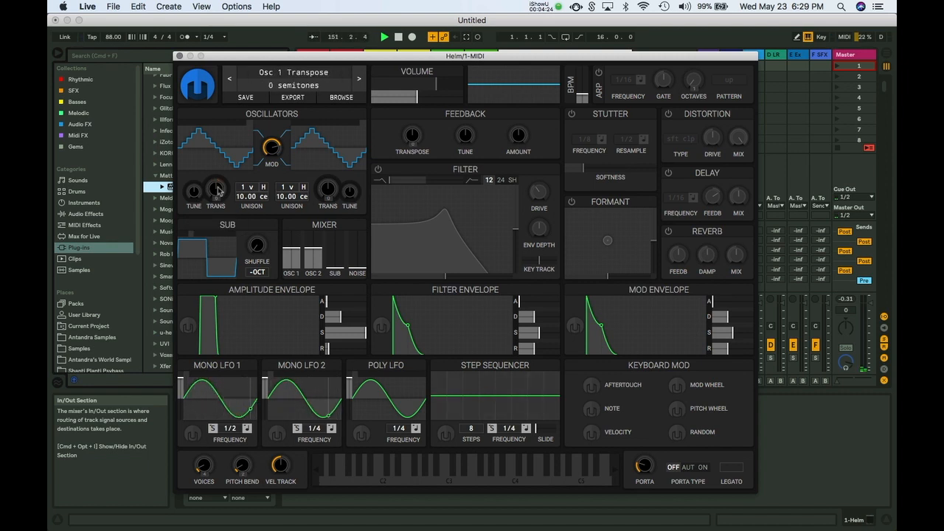
{"action": "left_click_drag", "start_coordinate": [217, 190], "coordinate": [218, 190]}
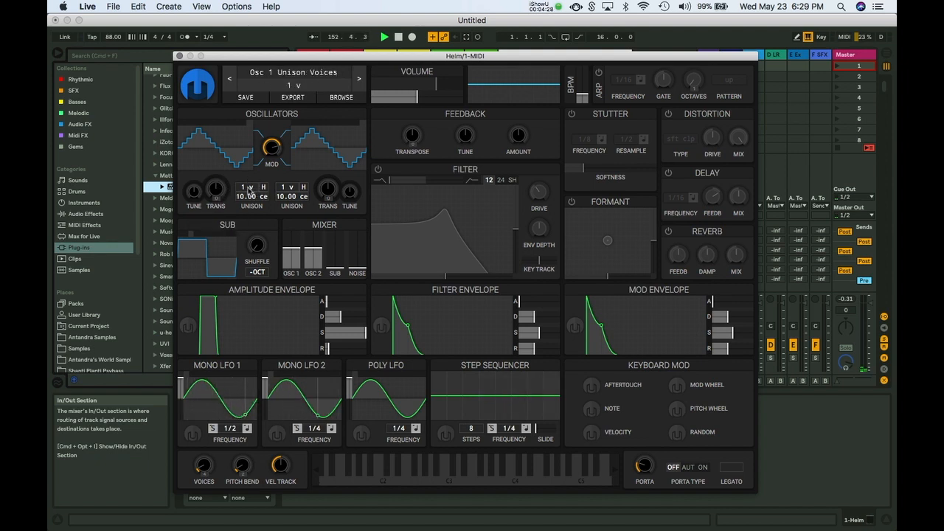
Step: Raise both oscillators to 15 unison voices and set their detune to 50.29 cents for oscillator 1 and 36.81 cents for oscillator 2
{"action": "left_click_drag", "start_coordinate": [285, 190], "coordinate": [284, 185]}
{"action": "left_click_drag", "start_coordinate": [276, 149], "coordinate": [248, 195]}
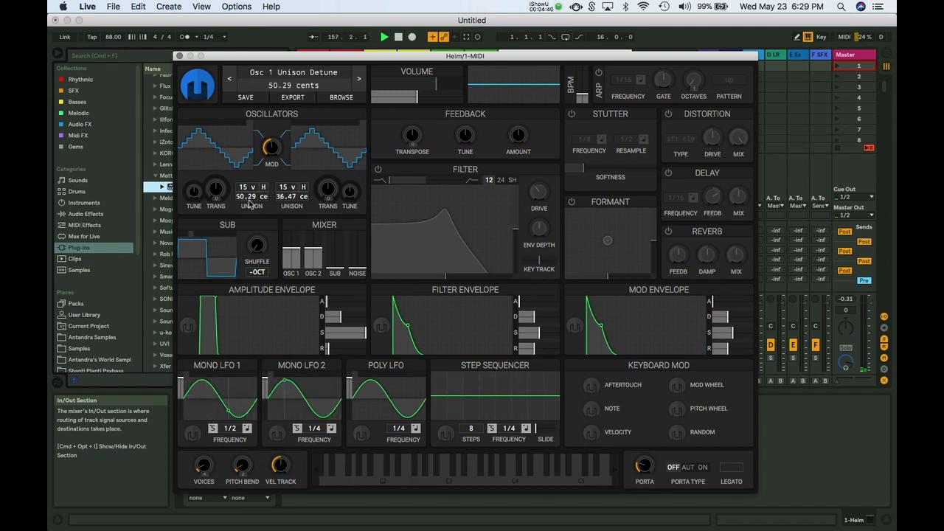
{"action": "scroll", "coordinate": [283, 199], "scroll_direction": "down", "scroll_amount": 2}
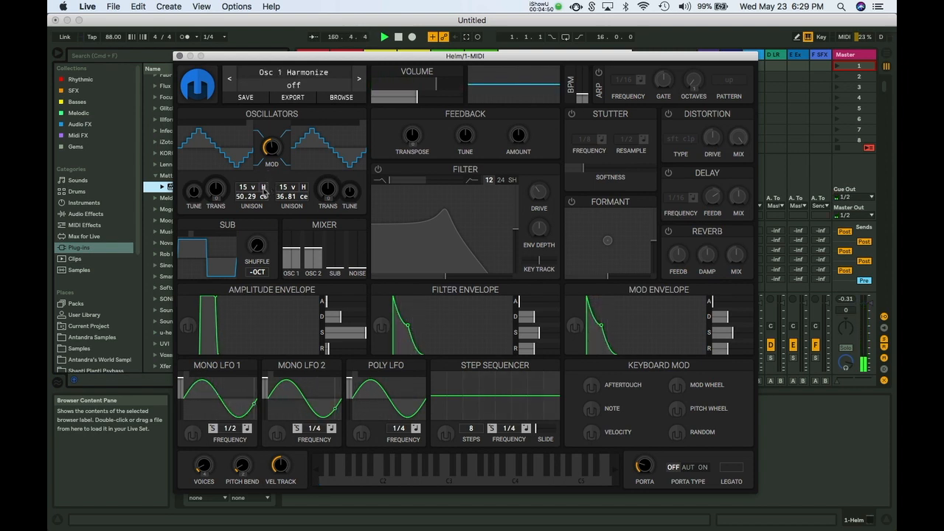
Step: Compare the unison Harmonize option on and off for both oscillators, finishing with it switched on
{"action": "left_click", "coordinate": [265, 187]}
{"action": "left_click", "coordinate": [303, 188]}
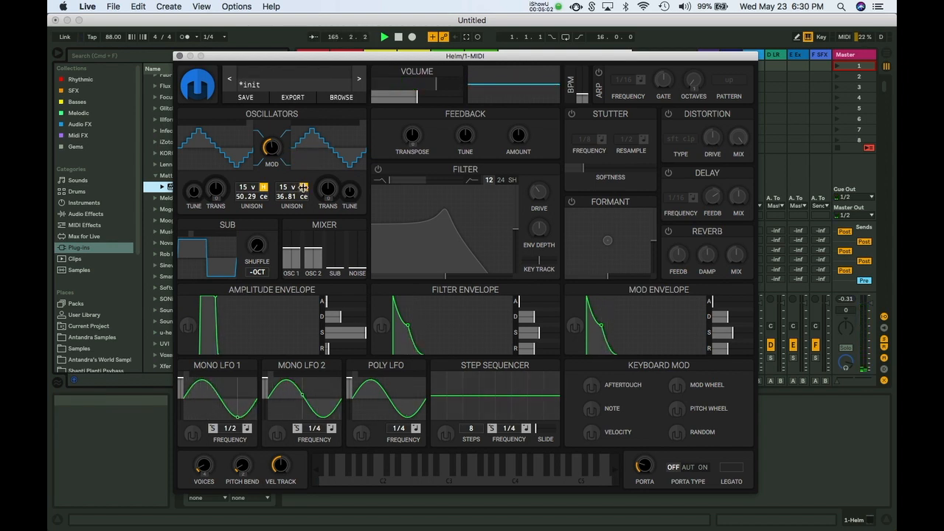
{"action": "left_click", "coordinate": [303, 187]}
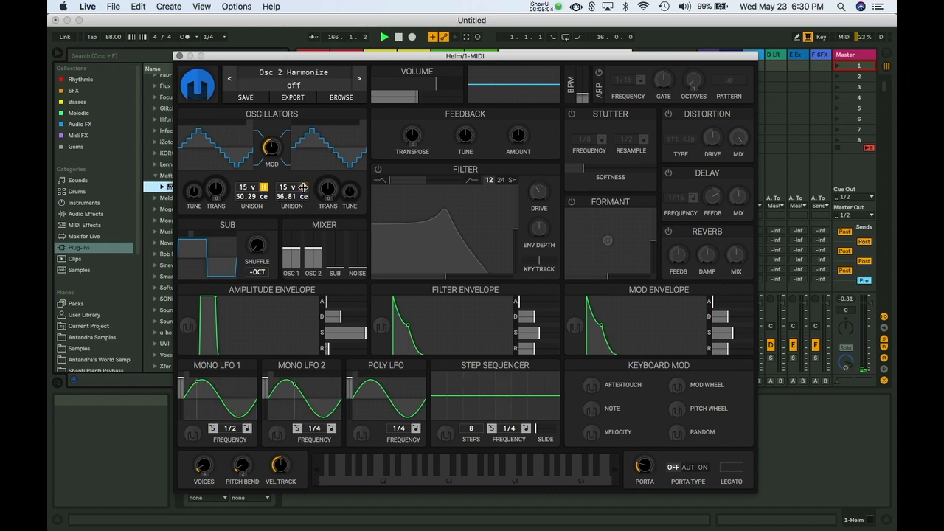
{"action": "left_click", "coordinate": [264, 188]}
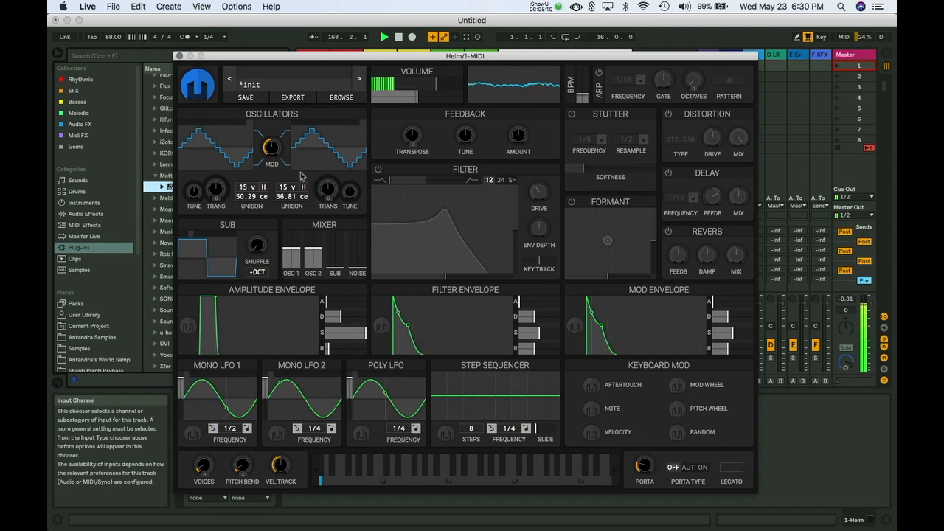
{"action": "left_click", "coordinate": [264, 188]}
Step: Set oscillator 1's unison to 7 voices with 48.85 cents detune and oscillator 2's to 9 voices with 27.33 cents
{"action": "left_click_drag", "start_coordinate": [253, 197], "coordinate": [253, 248]}
{"action": "left_click_drag", "start_coordinate": [287, 198], "coordinate": [286, 247]}
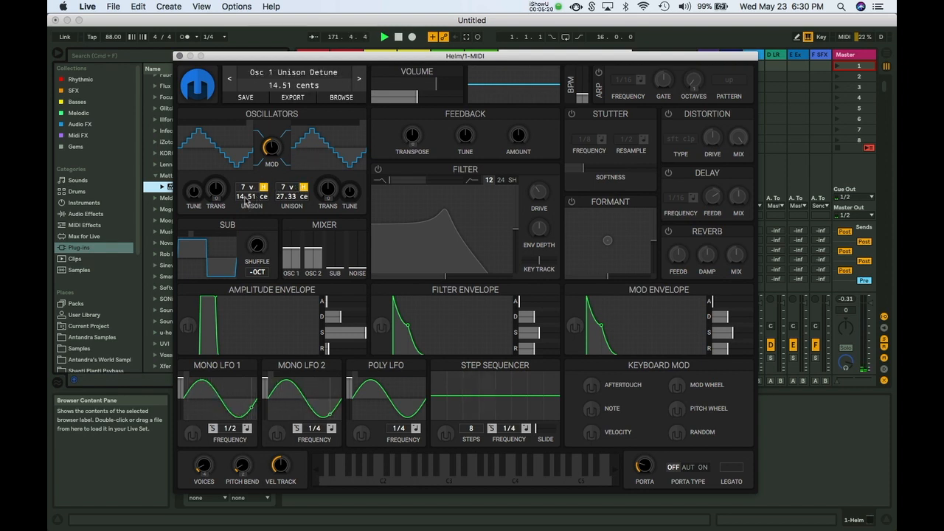
{"action": "left_click_drag", "start_coordinate": [286, 189], "coordinate": [286, 129]}
{"action": "left_click_drag", "start_coordinate": [246, 189], "coordinate": [247, 235]}
{"action": "left_click_drag", "start_coordinate": [286, 188], "coordinate": [286, 233]}
{"action": "left_click_drag", "start_coordinate": [246, 189], "coordinate": [286, 15]}
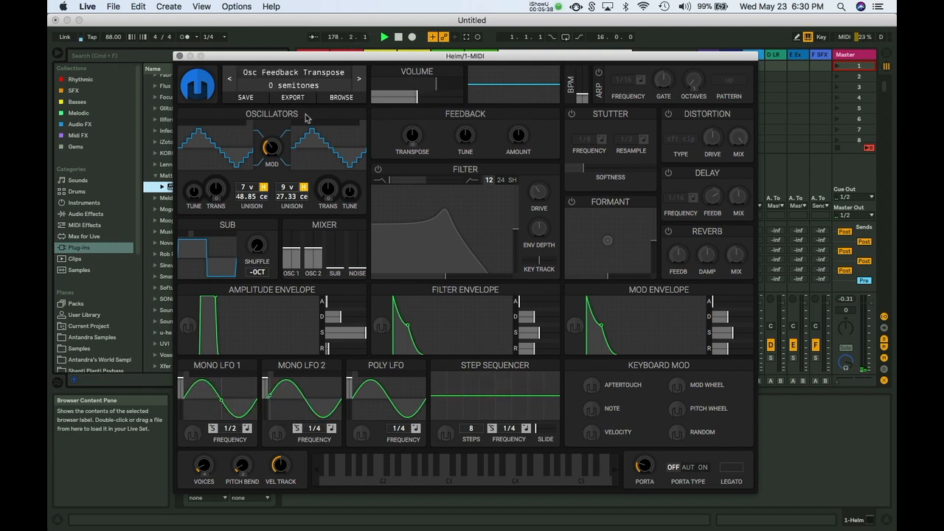
Step: Raise the oscillator feedback amount and turn the synth's volume down to near its minimum
{"action": "left_click_drag", "start_coordinate": [518, 135], "coordinate": [519, 88]}
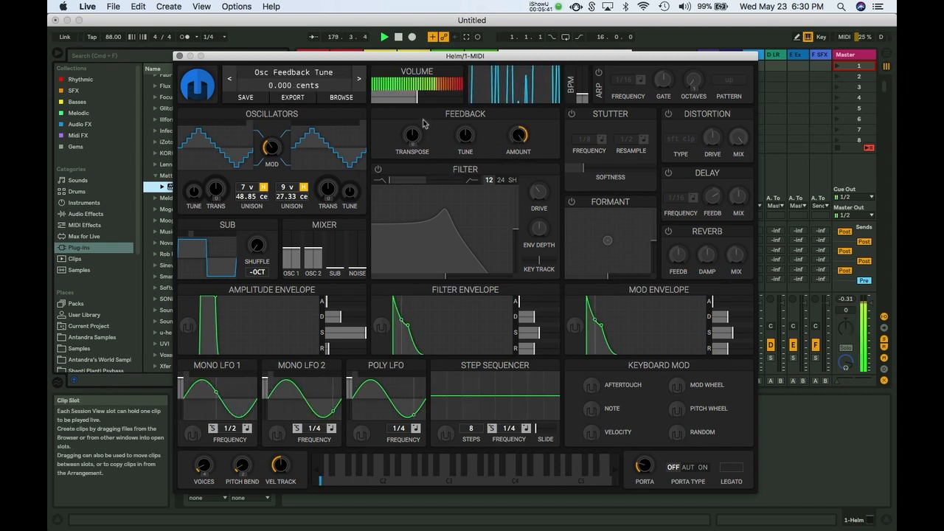
{"action": "left_click_drag", "start_coordinate": [415, 103], "coordinate": [381, 101]}
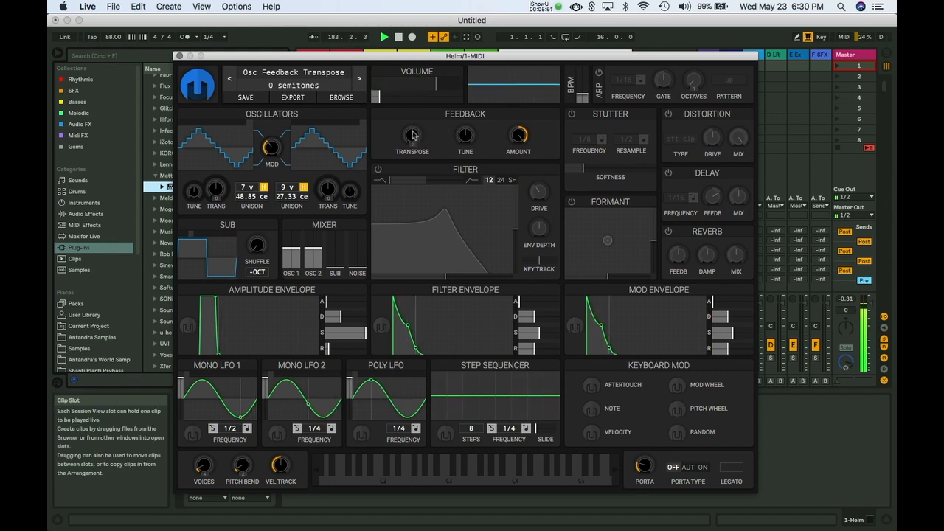
Step: Try the feedback transpose at -24 semitones and reset it to 0 semitones
{"action": "left_click_drag", "start_coordinate": [412, 135], "coordinate": [411, 450]}
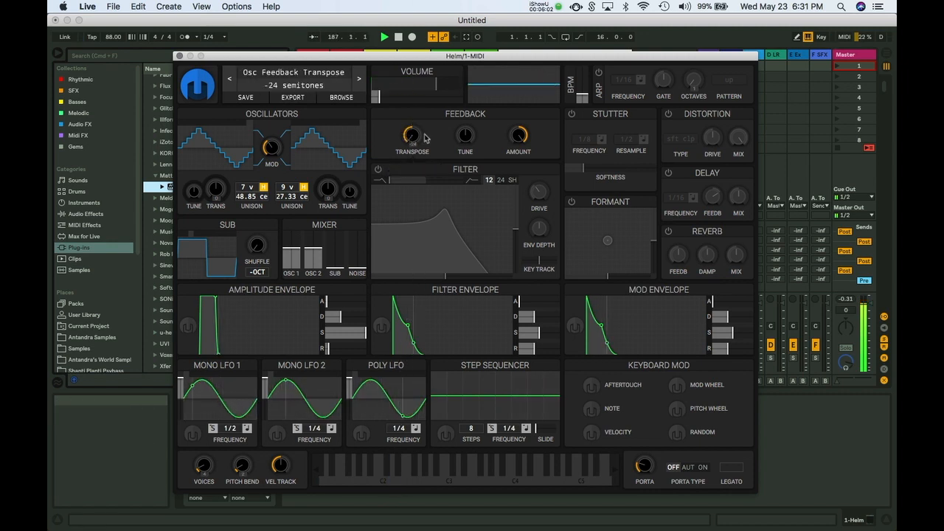
{"action": "double_click", "coordinate": [414, 140]}
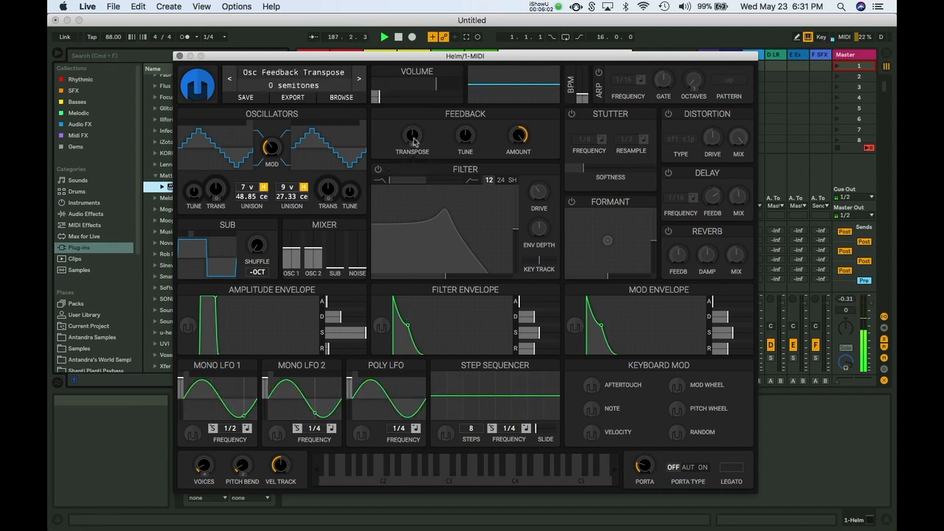
Step: Switch on the stutter effect and raise both oscillators' mixer levels to full together with the synth's volume
{"action": "left_click", "coordinate": [571, 115]}
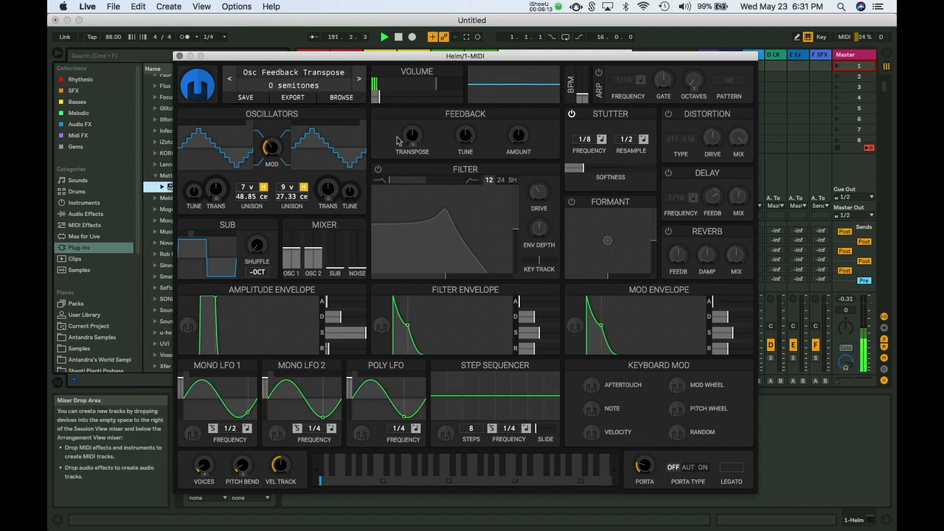
{"action": "left_click_drag", "start_coordinate": [293, 251], "coordinate": [313, 195]}
{"action": "left_click_drag", "start_coordinate": [380, 98], "coordinate": [403, 98]}
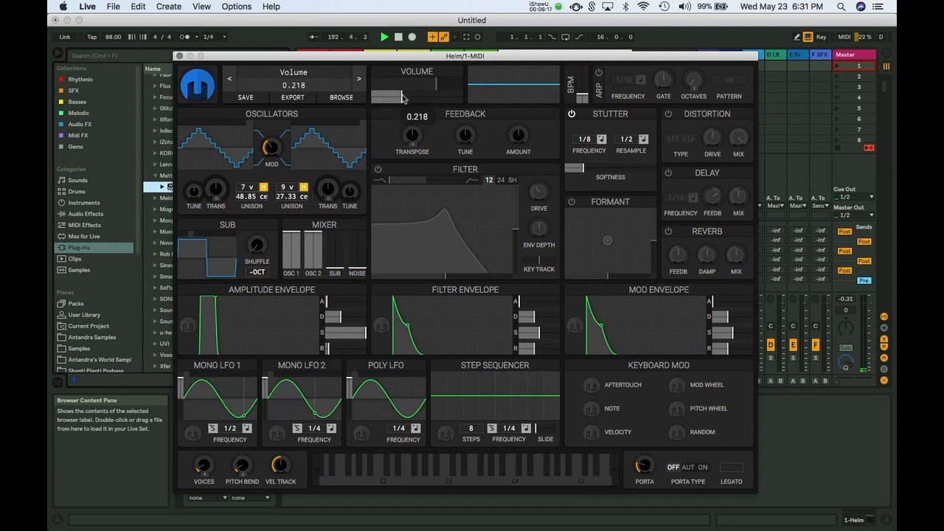
{"action": "left_click_drag", "start_coordinate": [404, 104], "coordinate": [398, 104]}
Step: Try different tempo-synced stutter rates with the effect on, finishing at frequency 1/2 and resample 1/1
{"action": "left_click", "coordinate": [572, 115]}
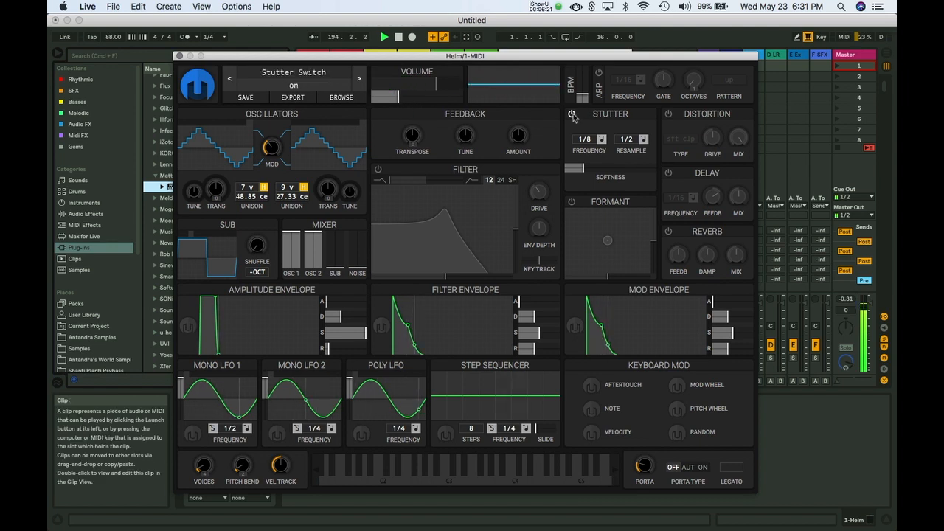
{"action": "left_click_drag", "start_coordinate": [585, 139], "coordinate": [590, 168]}
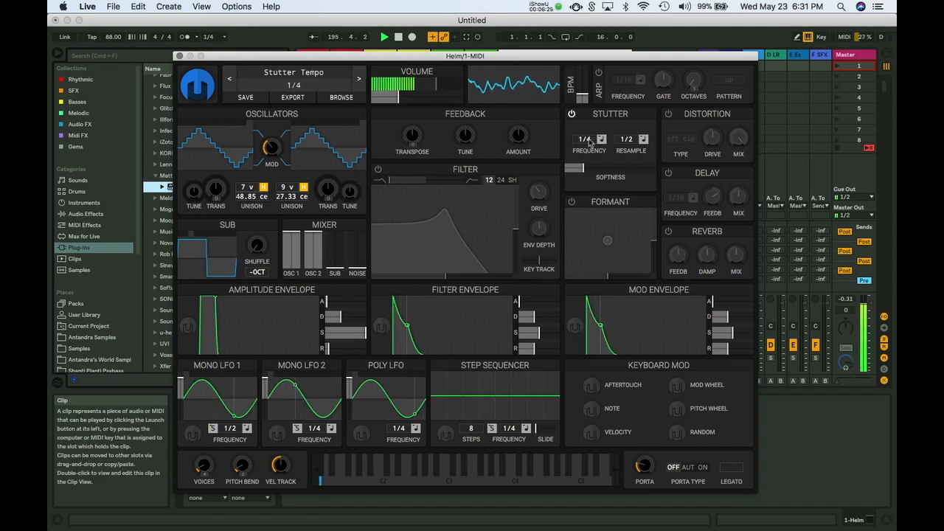
{"action": "mouse_move", "coordinate": [591, 141]}
{"action": "left_mouse_down"}
{"action": "mouse_move", "coordinate": [629, 122]}
{"action": "mouse_move", "coordinate": [628, 161]}
{"action": "mouse_move", "coordinate": [588, 142]}
{"action": "left_mouse_up"}
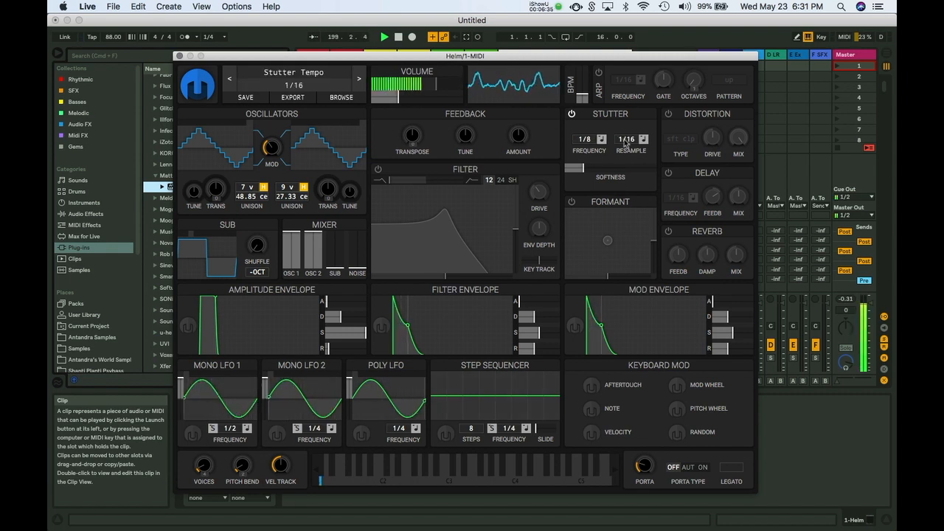
{"action": "left_click_drag", "start_coordinate": [588, 147], "coordinate": [622, 141]}
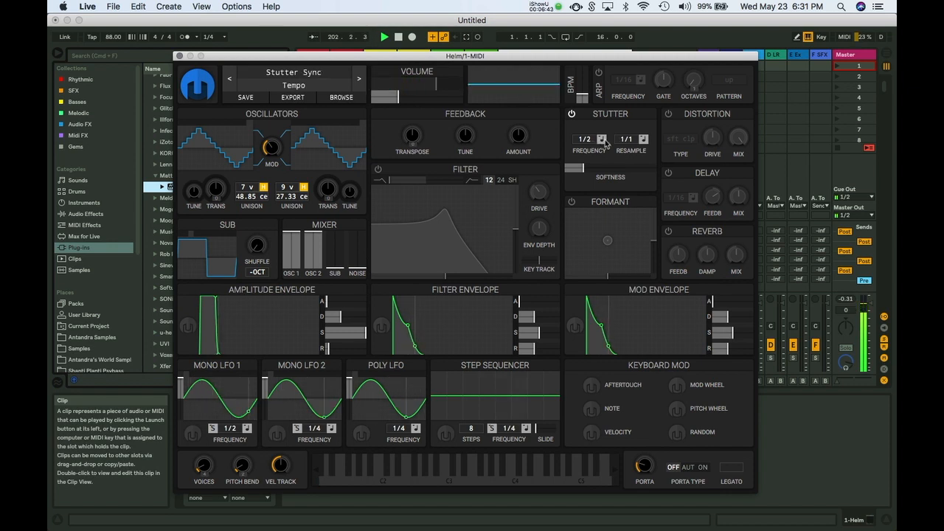
Step: Change the stutter frequency's sync mode to Seconds and set the frequency to 1.000 secs
{"action": "left_click", "coordinate": [603, 143]}
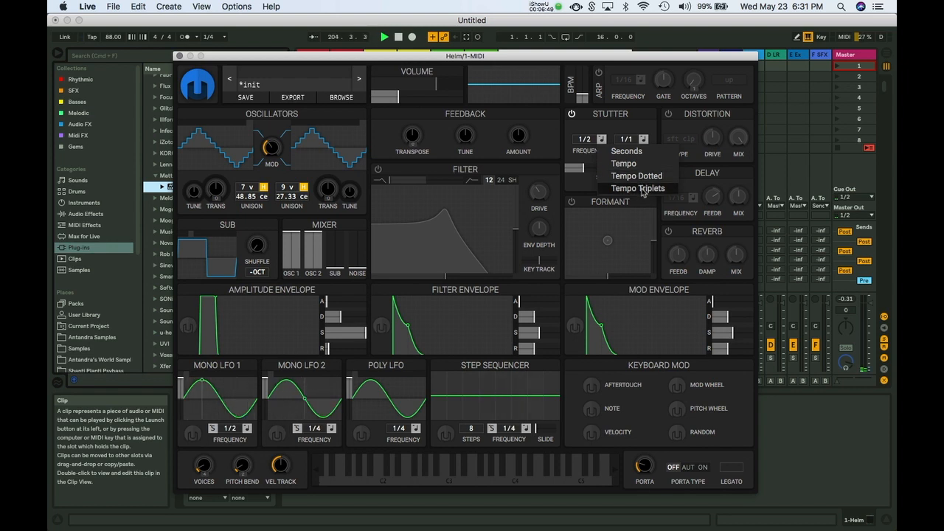
{"action": "left_click", "coordinate": [609, 137]}
{"action": "left_click", "coordinate": [602, 140]}
{"action": "left_click", "coordinate": [614, 151]}
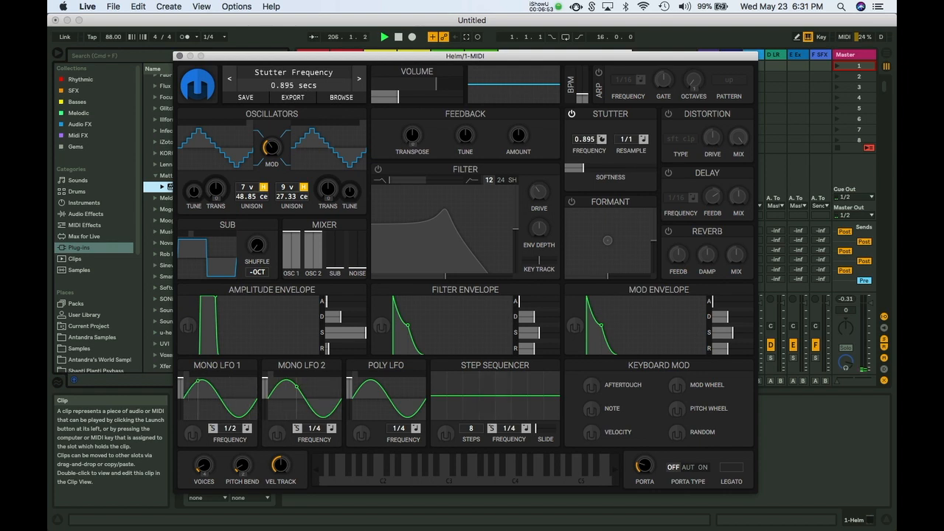
{"action": "left_click_drag", "start_coordinate": [590, 138], "coordinate": [586, 284]}
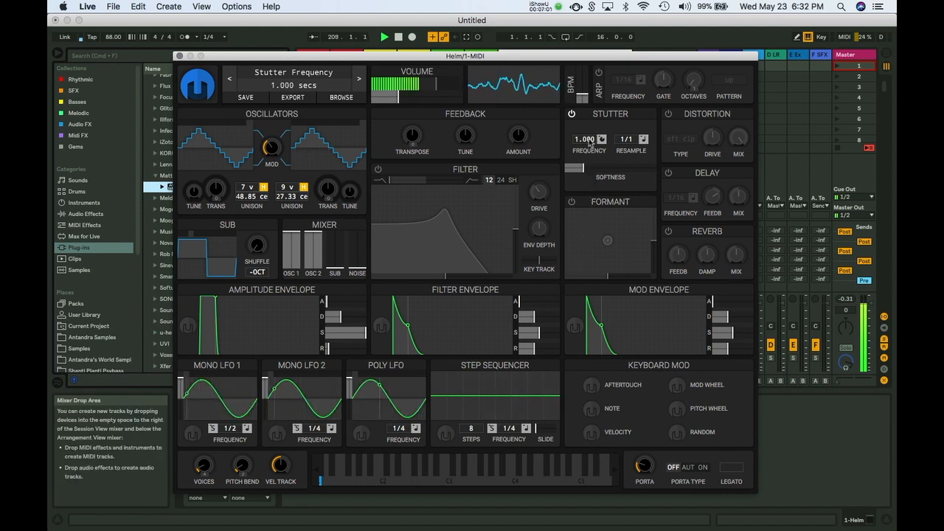
Step: Switch on the distortion effect and switch off the stutter effect
{"action": "left_click", "coordinate": [669, 116]}
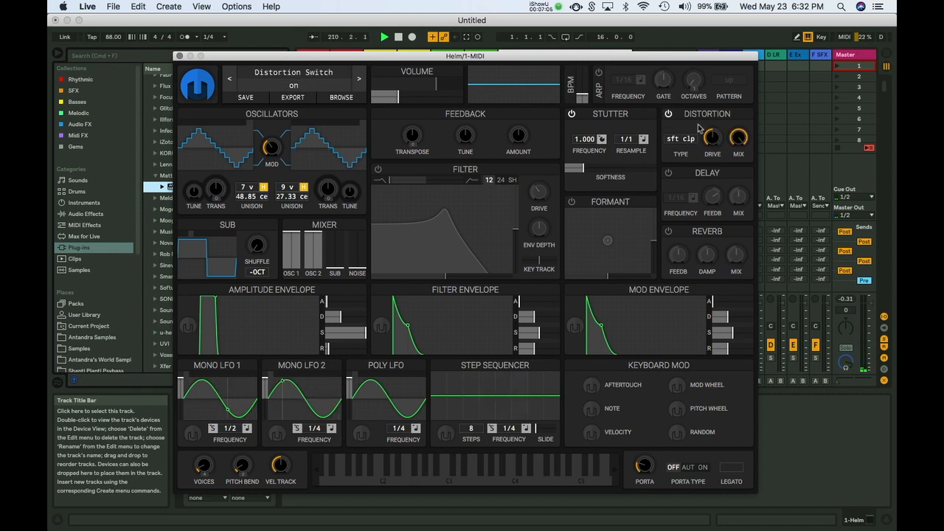
{"action": "left_click", "coordinate": [572, 114]}
{"action": "mouse_move", "coordinate": [586, 96]}
{"action": "left_mouse_down"}
{"action": "mouse_move", "coordinate": [587, 78]}
{"action": "mouse_move", "coordinate": [584, 92]}
{"action": "left_mouse_up"}
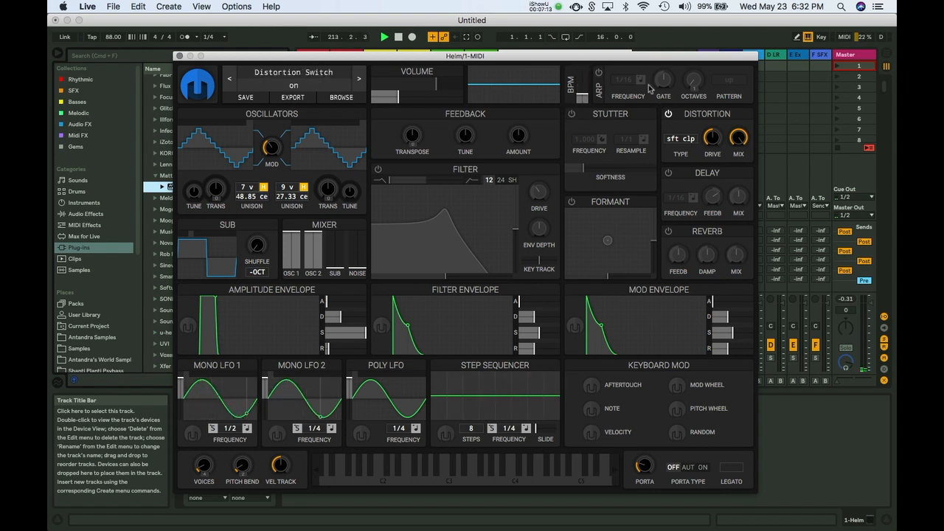
Step: Keep the distortion type at Soft Clip and try different drive and mix amounts
{"action": "left_click", "coordinate": [679, 139]}
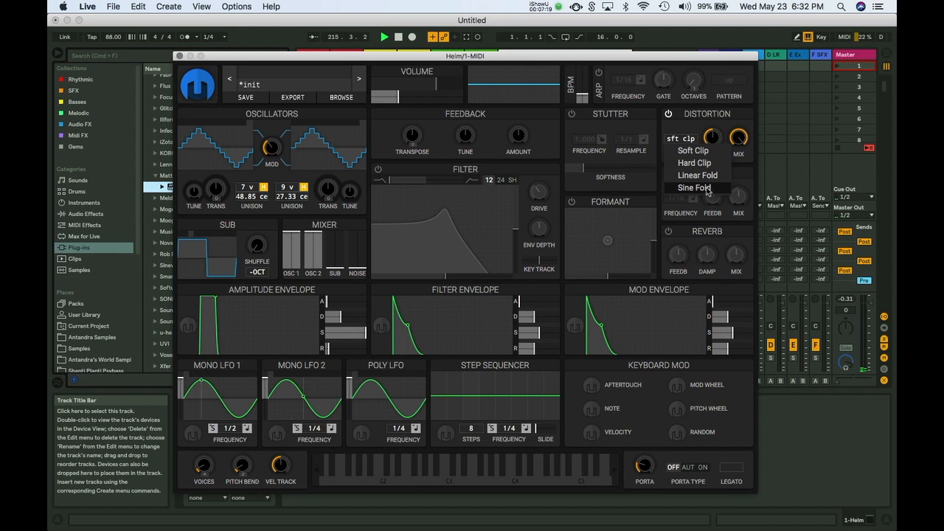
{"action": "left_click", "coordinate": [710, 151]}
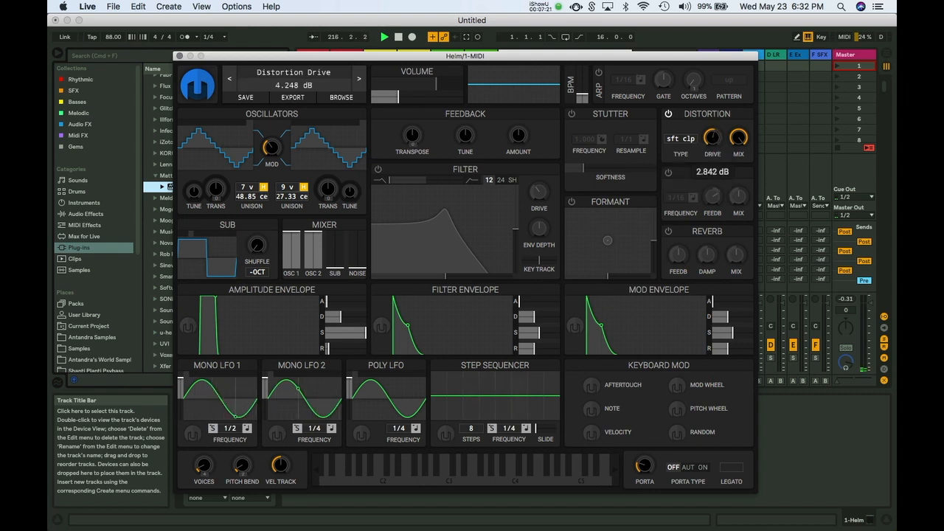
{"action": "left_click", "coordinate": [737, 139]}
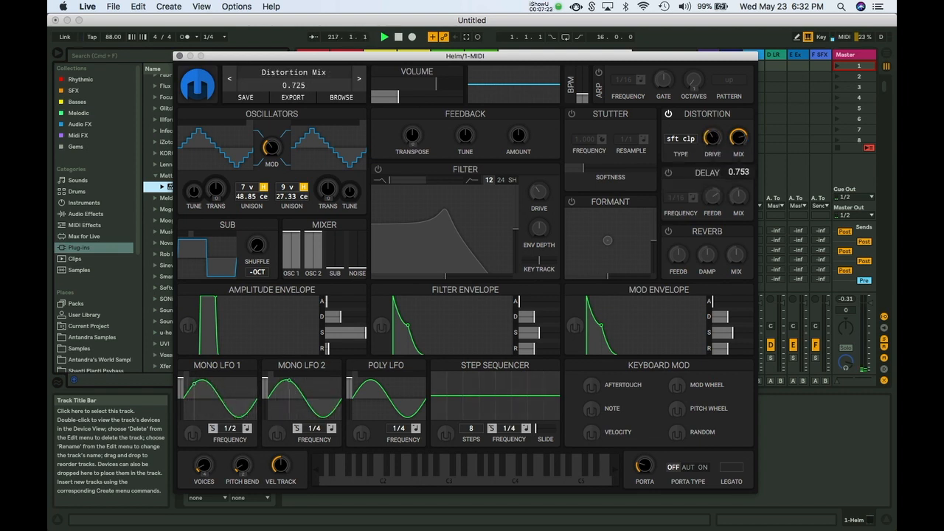
Step: Try the Hard Clip distortion type with a raised drive amount
{"action": "left_click", "coordinate": [686, 140]}
{"action": "left_click", "coordinate": [693, 163]}
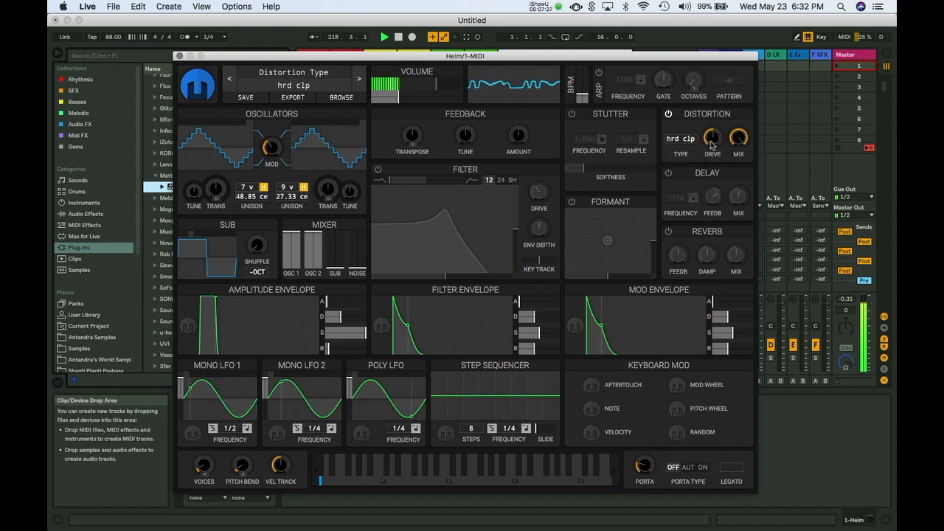
{"action": "left_click_drag", "start_coordinate": [713, 128], "coordinate": [714, 120]}
{"action": "left_click", "coordinate": [689, 143]}
{"action": "left_click", "coordinate": [689, 162]}
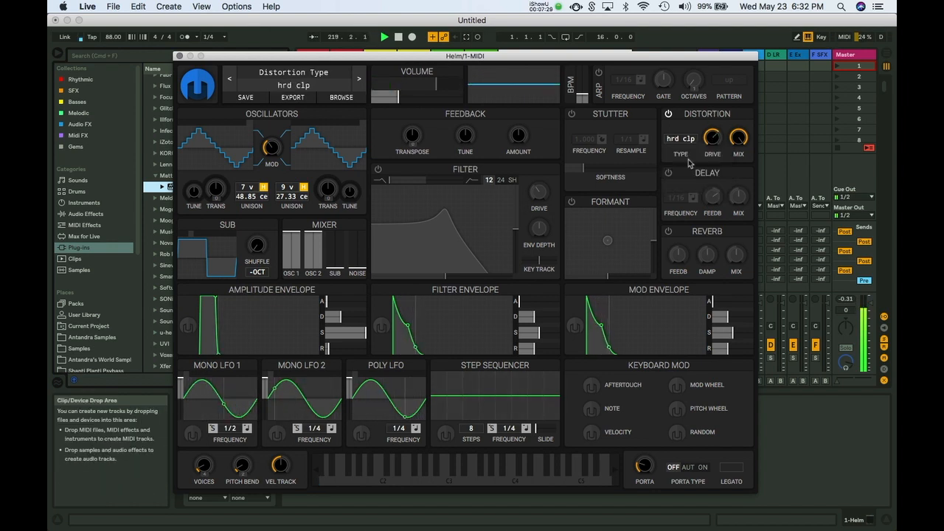
Step: Try the Linear Fold distortion type with a lower drive amount
{"action": "left_click", "coordinate": [686, 145]}
{"action": "left_click", "coordinate": [689, 175]}
{"action": "left_click_drag", "start_coordinate": [713, 137], "coordinate": [712, 157]}
Step: Set the distortion type to Sine Fold with a changed drive amount and switch the distortion effect off
{"action": "left_click", "coordinate": [690, 137]}
{"action": "left_click", "coordinate": [692, 187]}
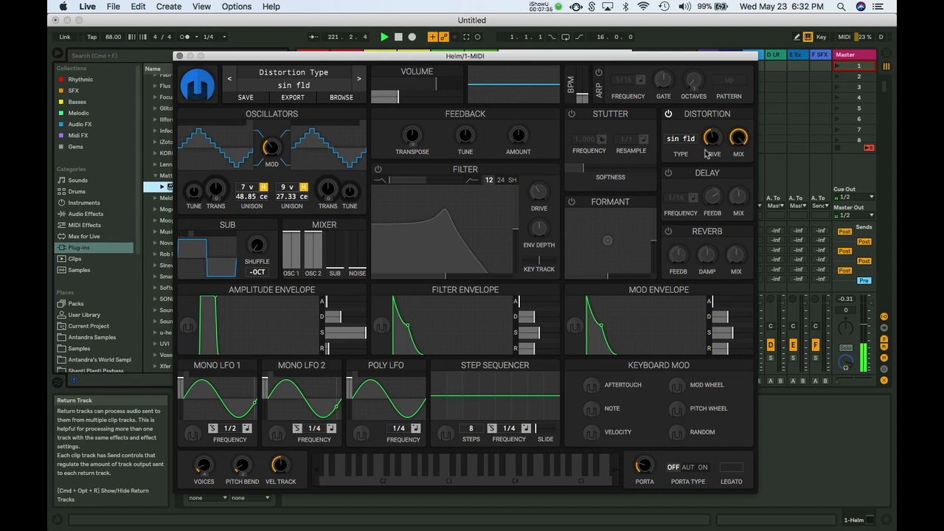
{"action": "left_click_drag", "start_coordinate": [714, 140], "coordinate": [706, 155]}
{"action": "left_click", "coordinate": [668, 115]}
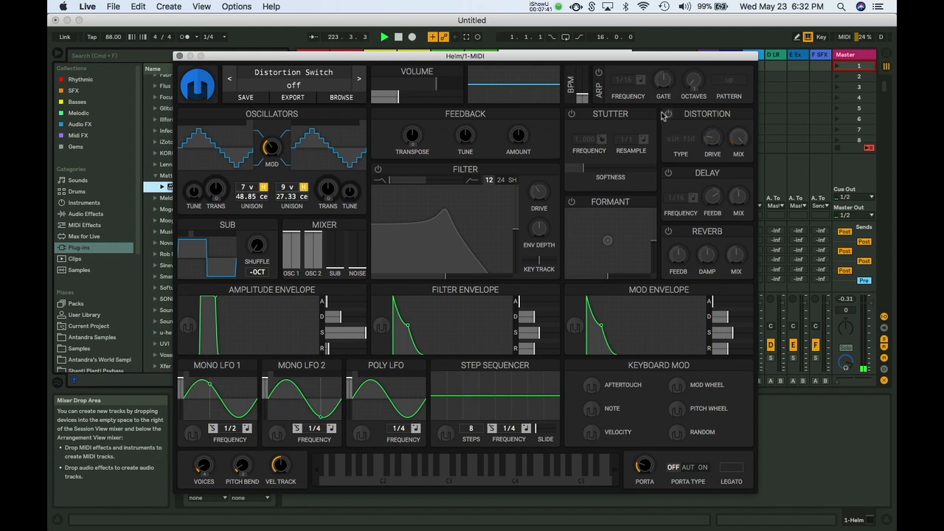
Step: Switch on the arpeggiator and shorten the amplitude envelope's decay
{"action": "left_click", "coordinate": [600, 74]}
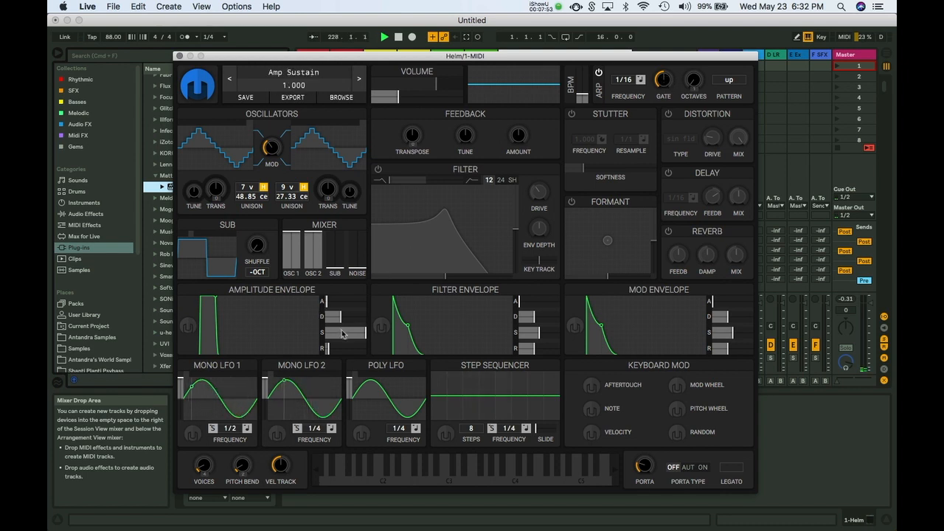
{"action": "left_click_drag", "start_coordinate": [342, 321], "coordinate": [293, 302]}
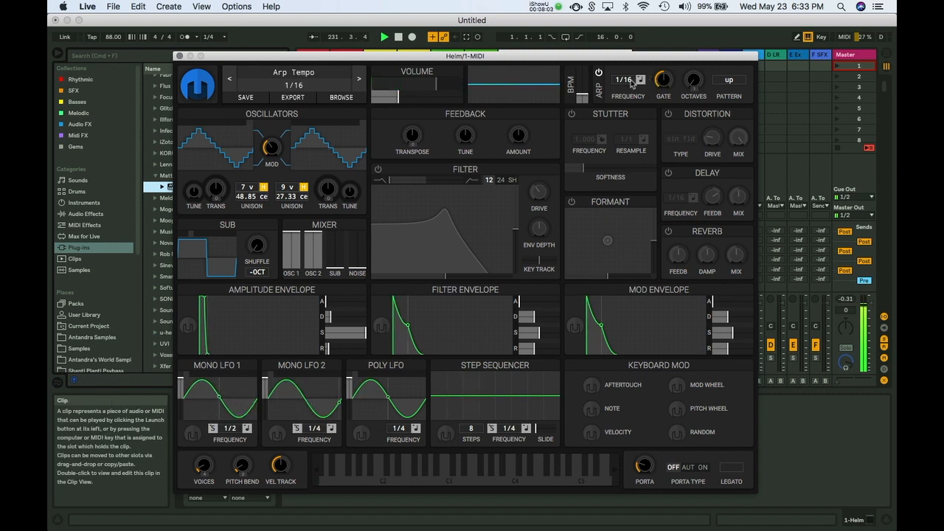
Step: Try the arpeggiator frequency, leaving it at 1/16, and set its sync mode to Tempo Triplets
{"action": "left_click_drag", "start_coordinate": [631, 80], "coordinate": [633, 9]}
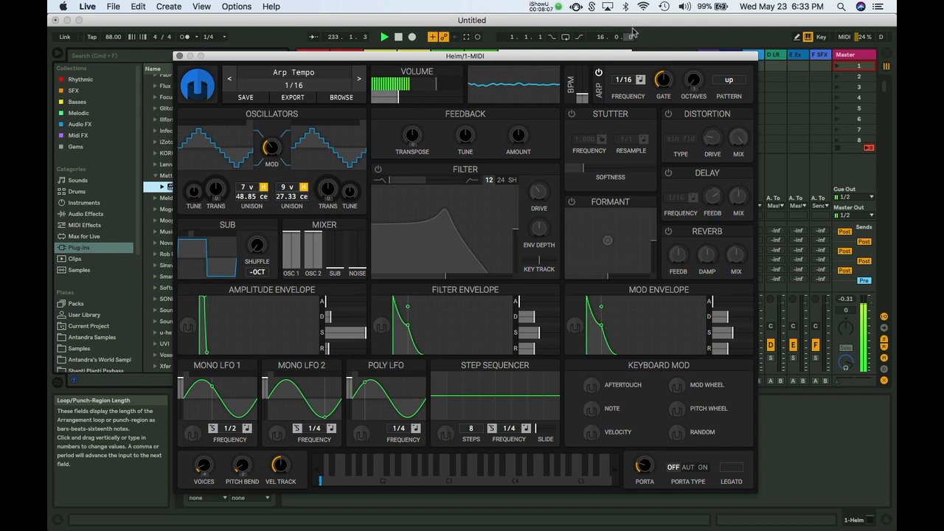
{"action": "left_click", "coordinate": [640, 79]}
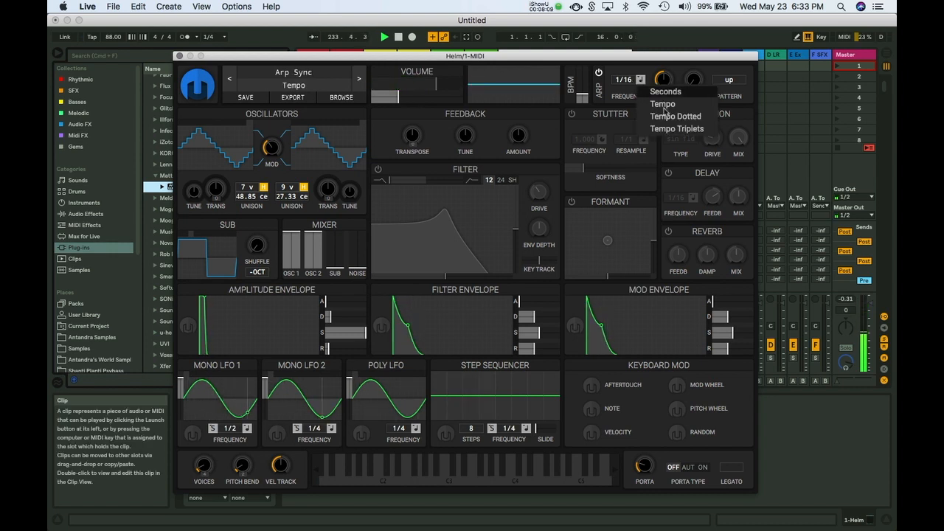
{"action": "left_click", "coordinate": [670, 129]}
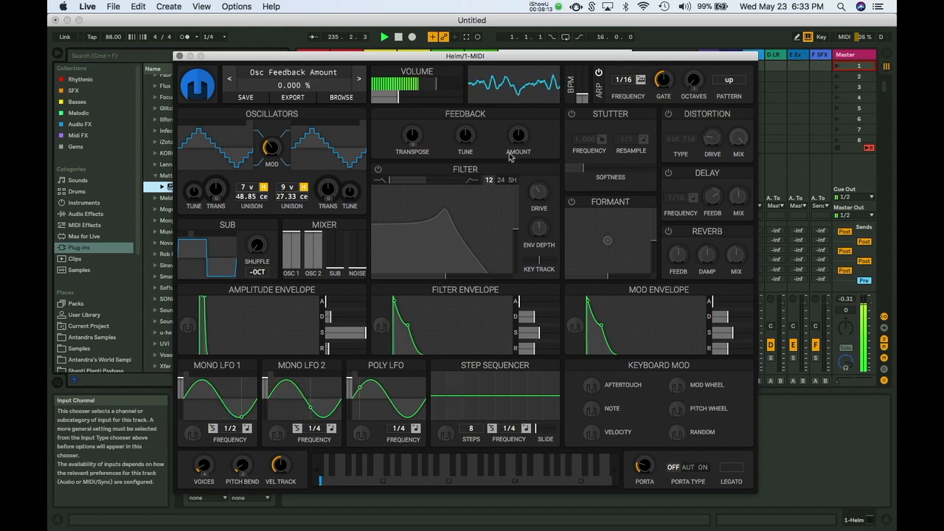
Step: Try the arpeggiator patterns down, up-down and as played, finishing with random
{"action": "left_click", "coordinate": [733, 81]}
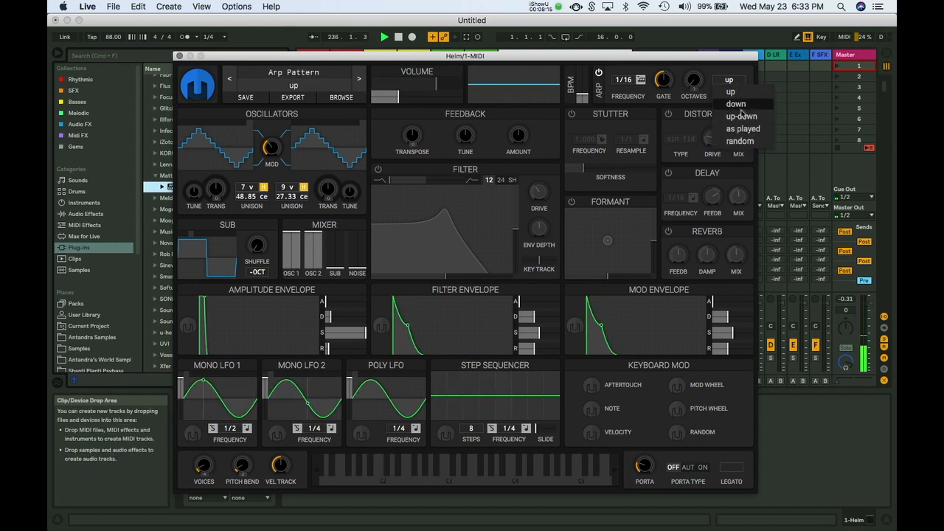
{"action": "left_click", "coordinate": [713, 72]}
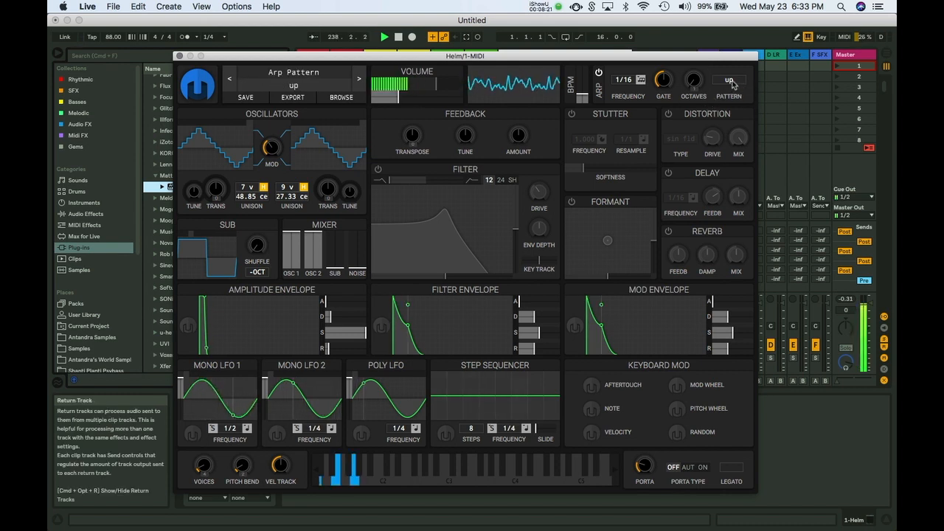
{"action": "left_click", "coordinate": [731, 82]}
{"action": "left_click", "coordinate": [737, 104]}
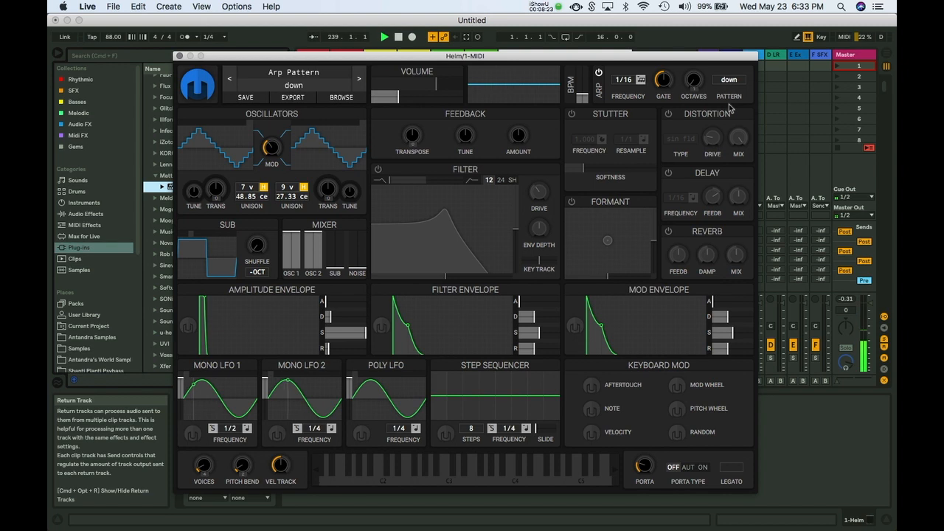
{"action": "left_click", "coordinate": [729, 81]}
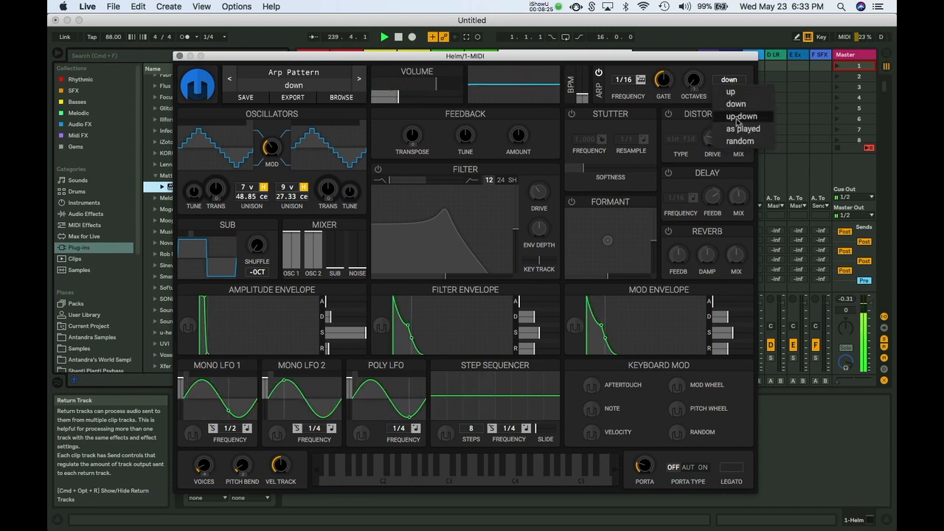
{"action": "left_click", "coordinate": [736, 117]}
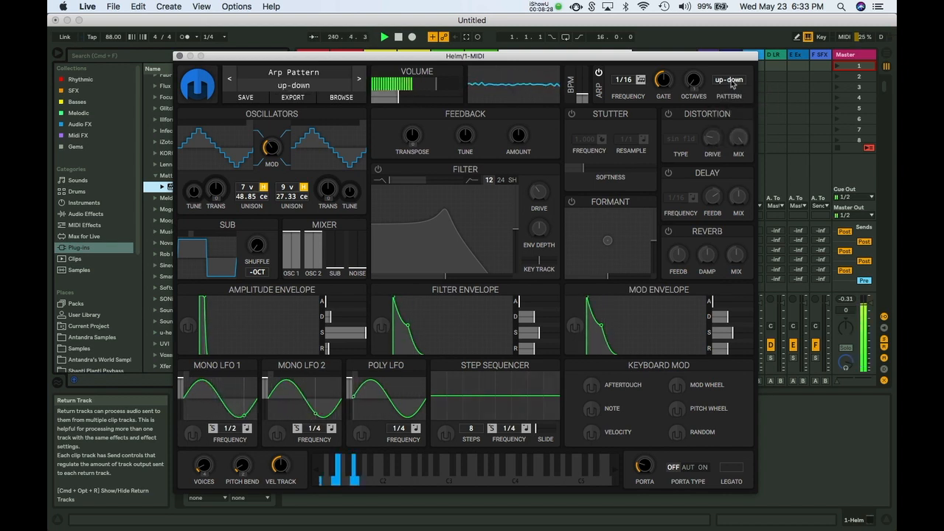
{"action": "left_click", "coordinate": [725, 81]}
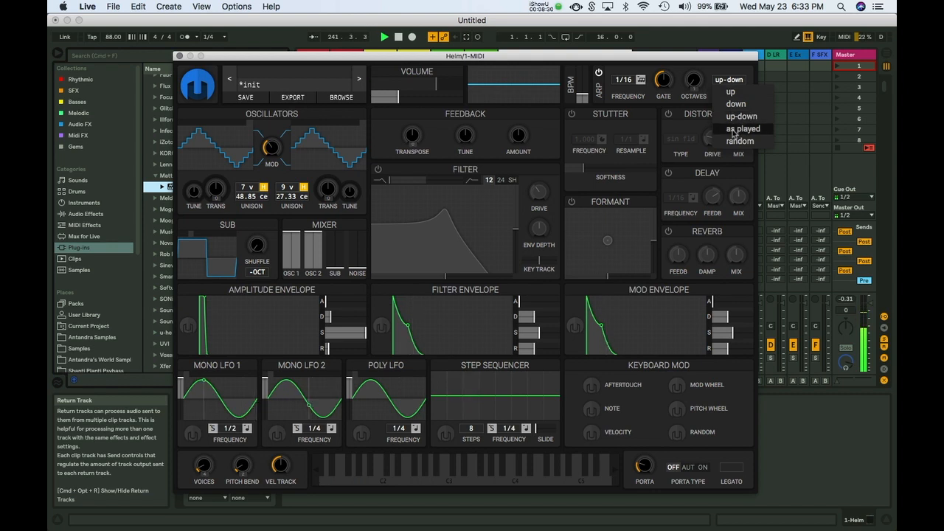
{"action": "left_click", "coordinate": [735, 129]}
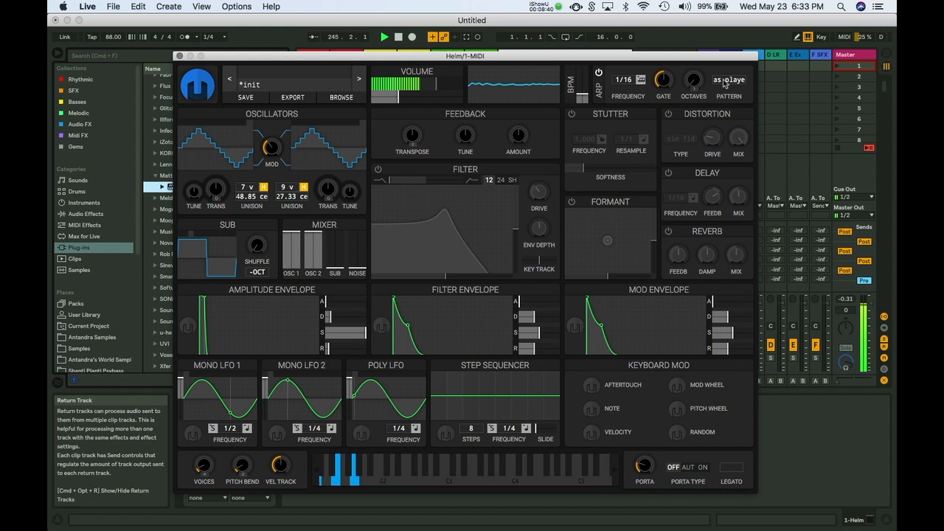
{"action": "left_click", "coordinate": [726, 84]}
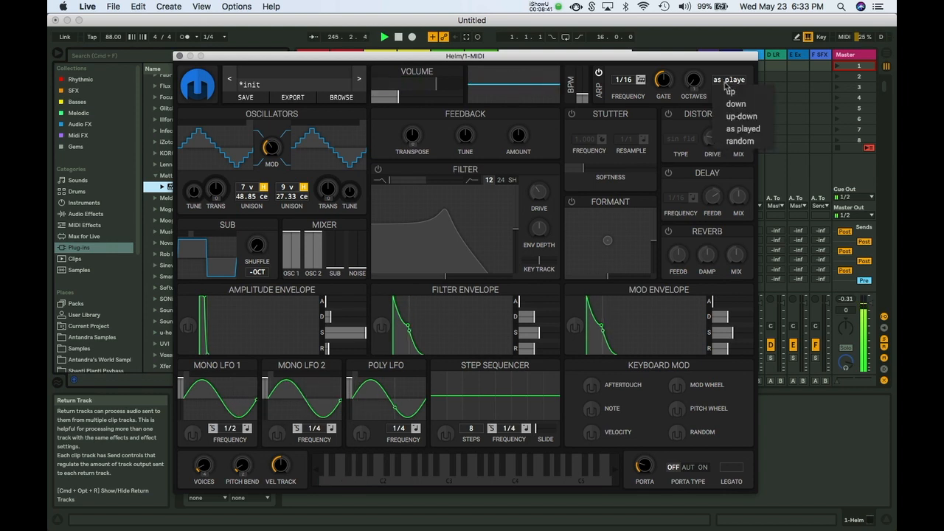
{"action": "left_click", "coordinate": [740, 141]}
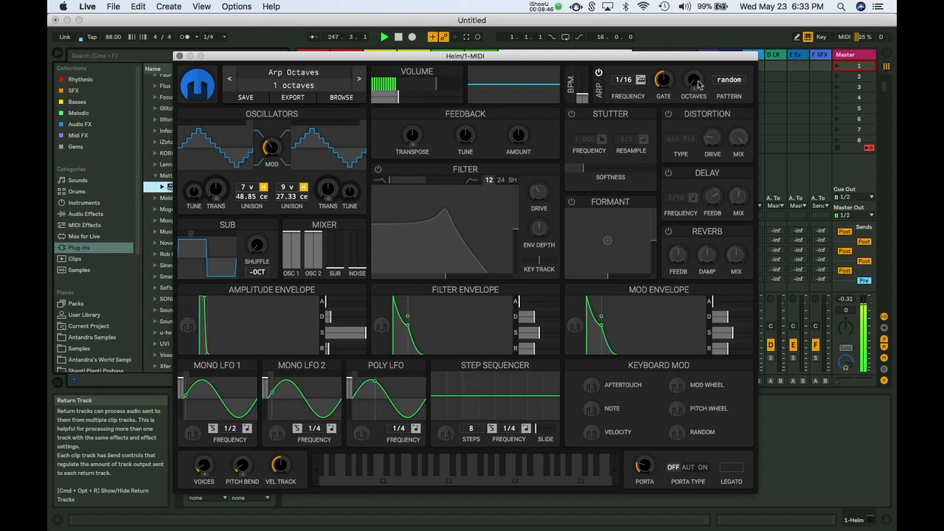
Step: Raise the arpeggiator's octave range and lower its gate to 0%
{"action": "left_click_drag", "start_coordinate": [693, 80], "coordinate": [693, 70]}
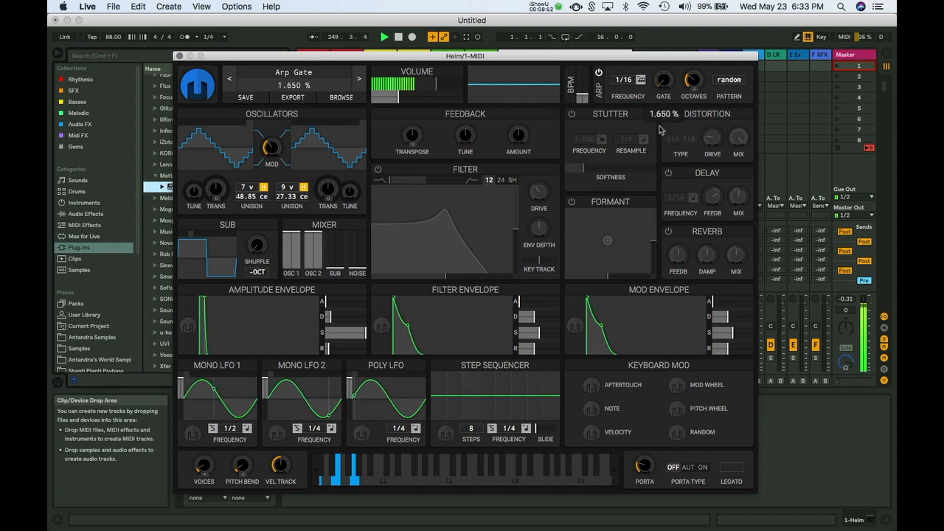
{"action": "left_click_drag", "start_coordinate": [661, 129], "coordinate": [662, 136]}
{"action": "left_click_drag", "start_coordinate": [665, 74], "coordinate": [673, 93]}
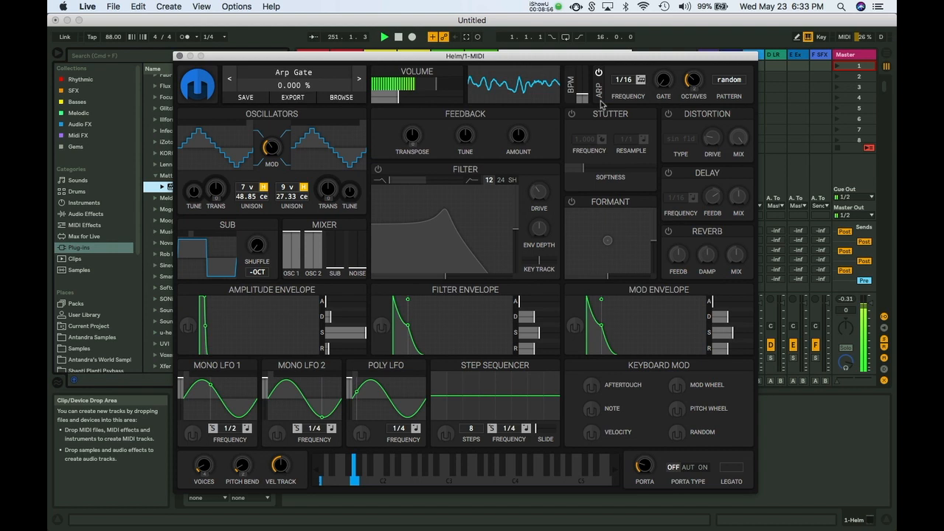
Step: Switch the stutter effect back on and sweep its frequency, finishing at 0.024 secs
{"action": "left_click", "coordinate": [571, 113]}
{"action": "left_click_drag", "start_coordinate": [583, 139], "coordinate": [583, 152]}
{"action": "left_click_drag", "start_coordinate": [582, 51], "coordinate": [584, 177]}
{"action": "left_click_drag", "start_coordinate": [588, 139], "coordinate": [587, 171]}
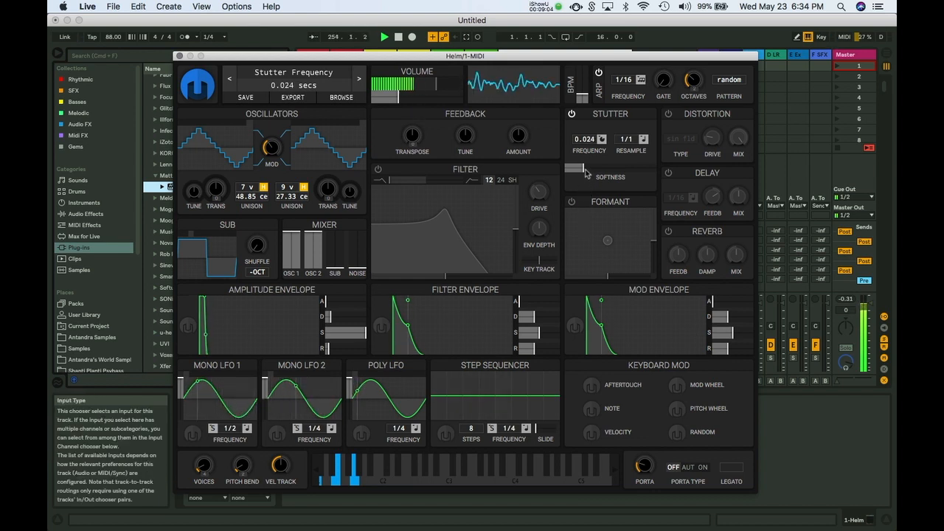
Step: Switch off the stutter and isolate the sub oscillator in the mixer, with both main oscillators silenced and the sub raised fully
{"action": "left_click", "coordinate": [572, 115]}
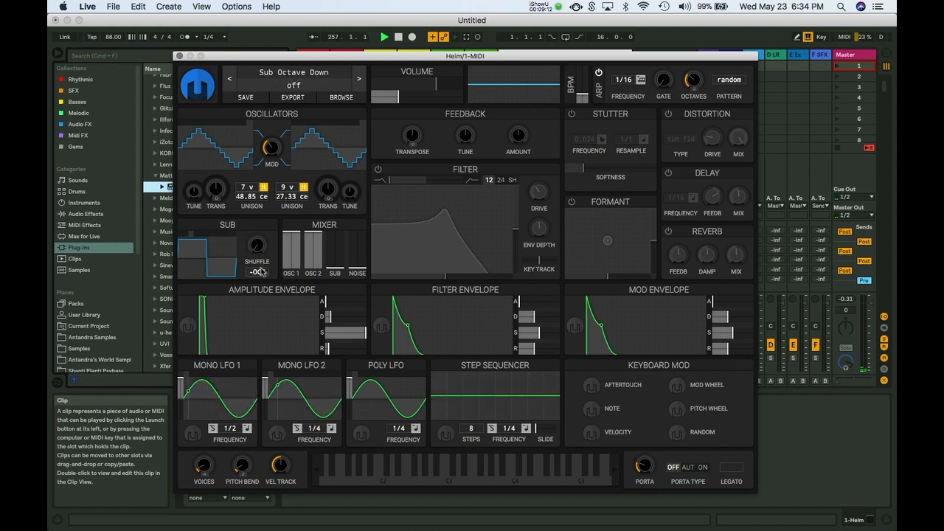
{"action": "left_click_drag", "start_coordinate": [341, 269], "coordinate": [316, 289]}
{"action": "left_click_drag", "start_coordinate": [296, 242], "coordinate": [301, 315]}
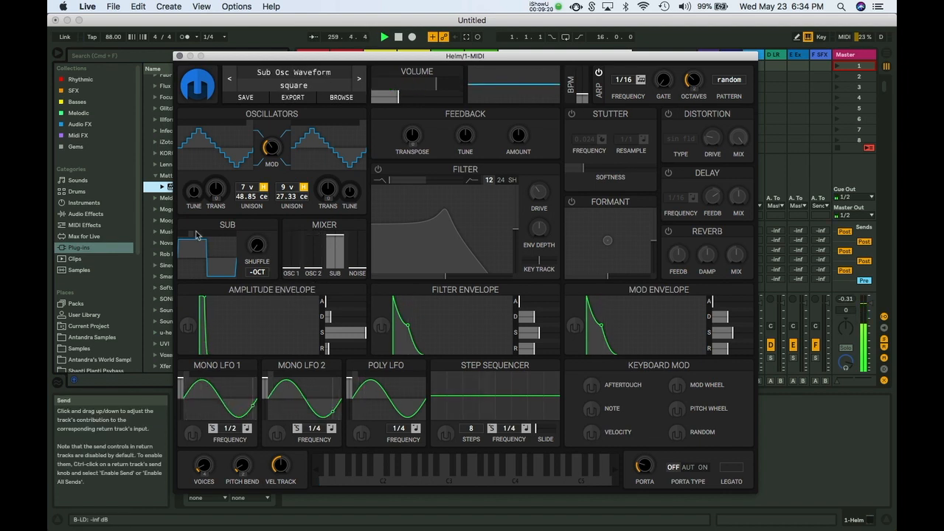
Step: Change the sub waveform to sine and audition it on a C2 note with the computer keyboard octave at C2 to D3
{"action": "mouse_move", "coordinate": [180, 237]}
{"action": "left_mouse_down"}
{"action": "mouse_move", "coordinate": [163, 236]}
{"action": "mouse_move", "coordinate": [250, 235]}
{"action": "mouse_move", "coordinate": [162, 236]}
{"action": "left_mouse_up"}
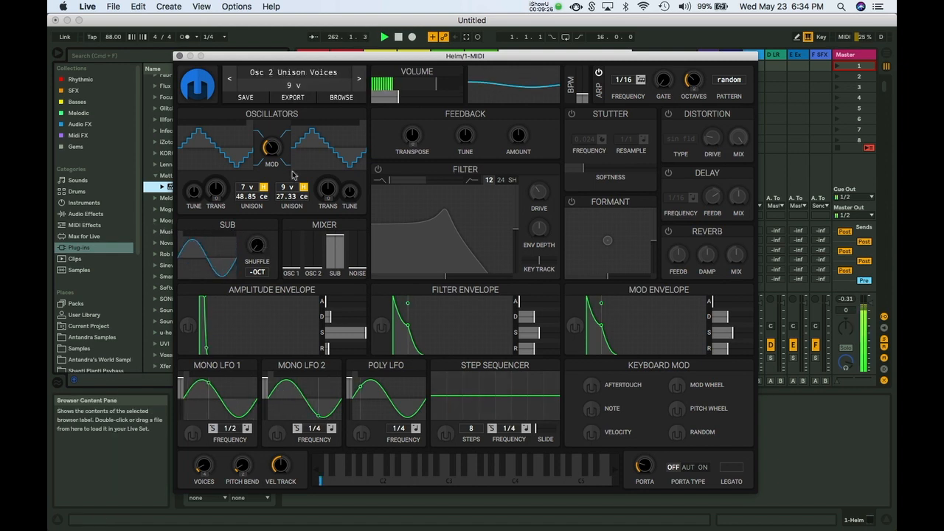
{"action": "left_click_drag", "start_coordinate": [332, 249], "coordinate": [337, 205]}
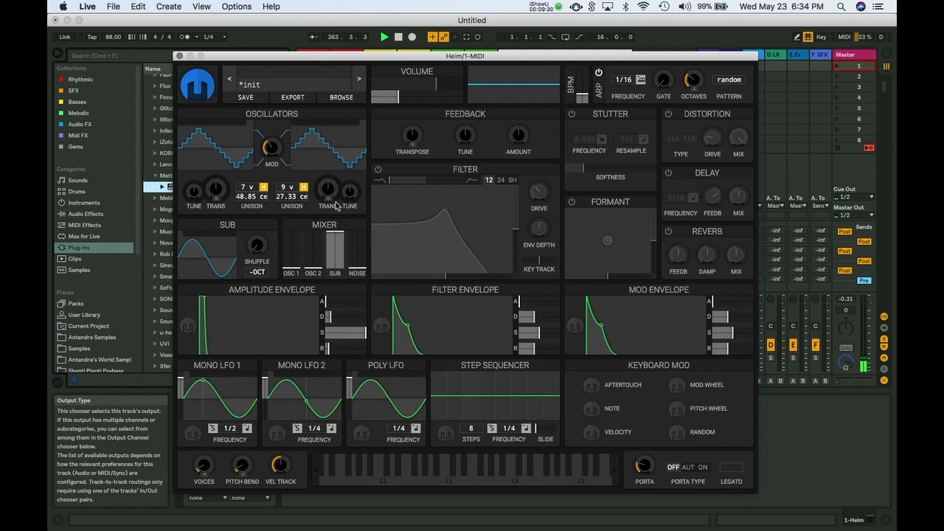
{"action": "key", "text": "z"}
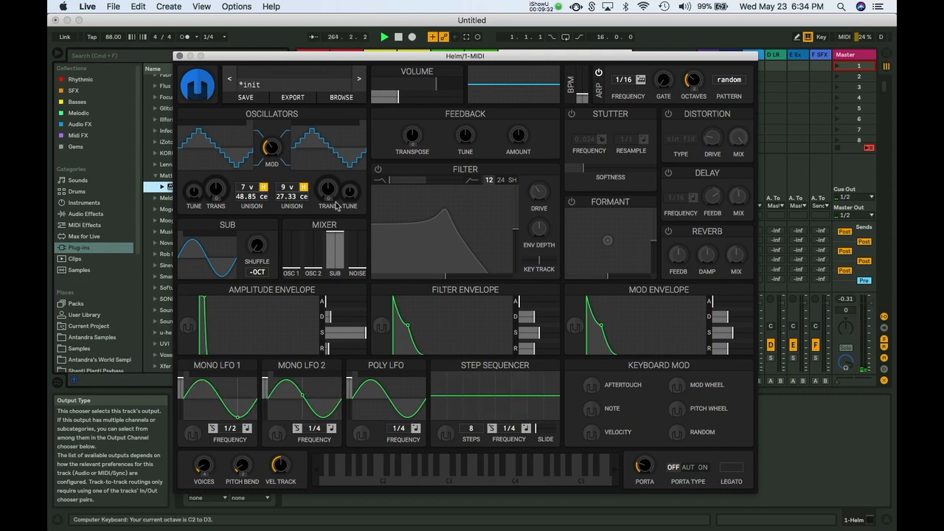
{"action": "key", "text": "a"}
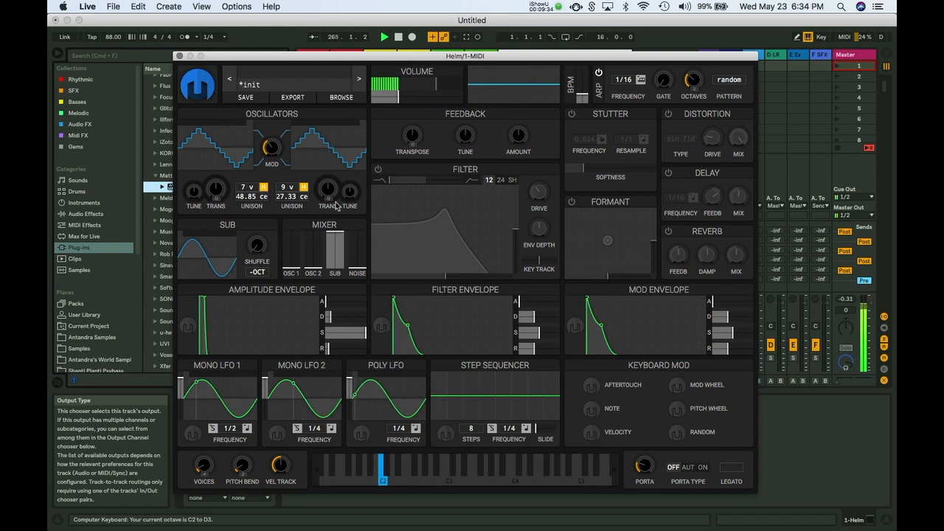
Step: Sweep the sub oscillator's shuffle up to 100% while playing a low note
{"action": "left_click_drag", "start_coordinate": [257, 227], "coordinate": [249, 111]}
{"action": "scroll", "coordinate": [253, 262], "scroll_direction": "up", "scroll_amount": 5}
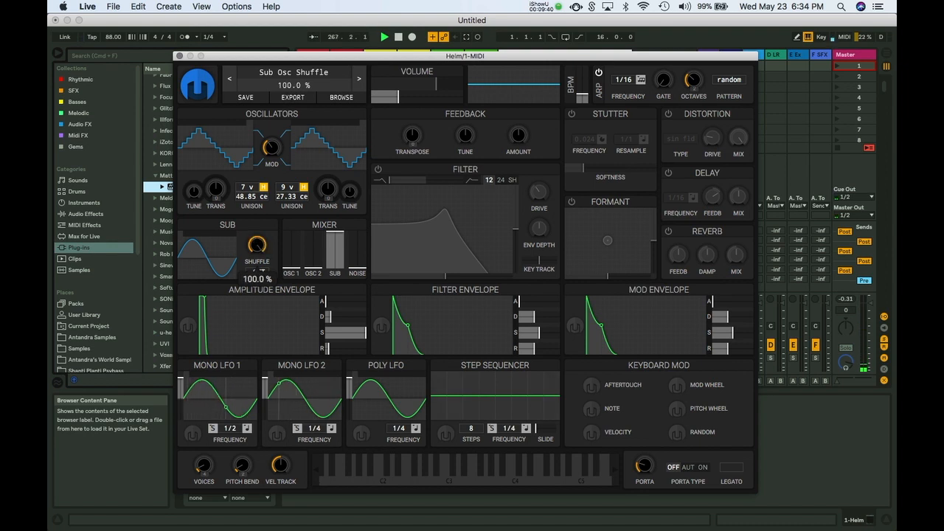
{"action": "key", "text": "a"}
{"action": "left_click_drag", "start_coordinate": [270, 360], "coordinate": [256, 258]}
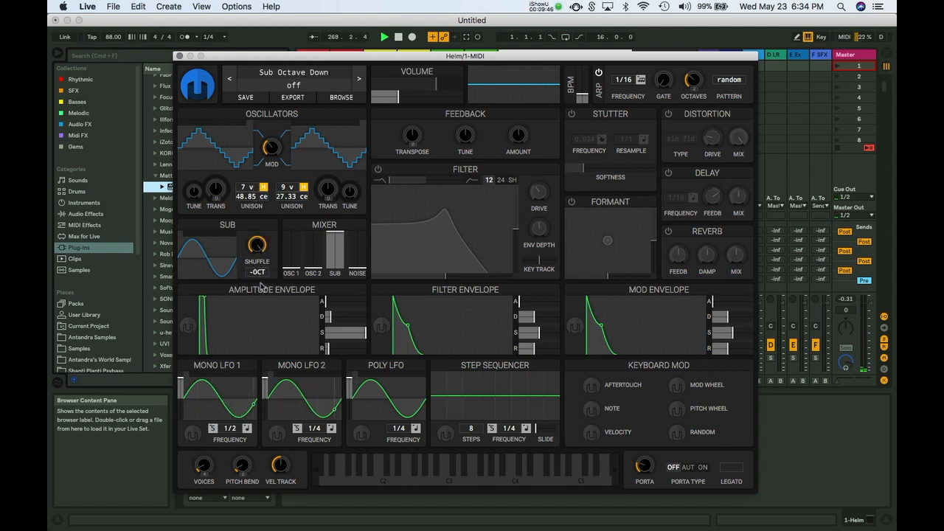
{"action": "key", "text": "a"}
{"action": "left_click_drag", "start_coordinate": [248, 381], "coordinate": [262, 239]}
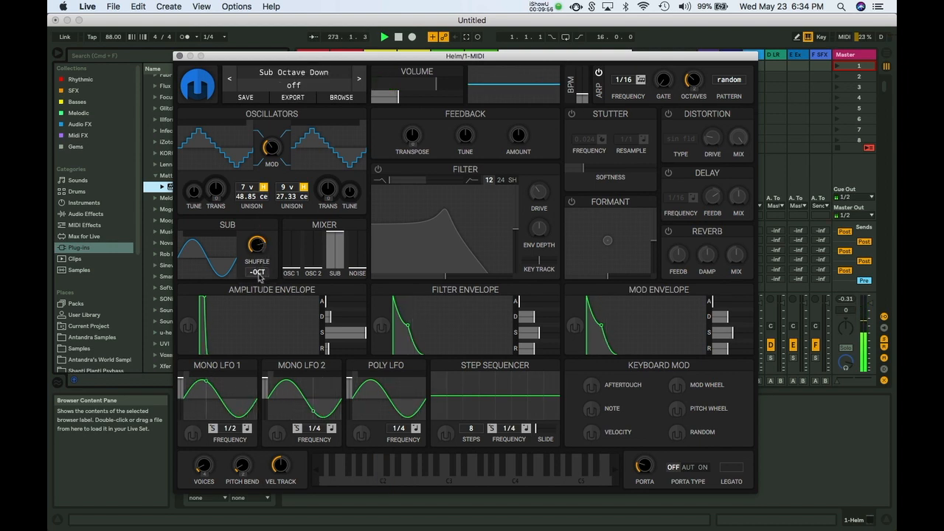
Step: Try the sub's octave-down option on and off while playing notes, and shift the computer keyboard octave up
{"action": "left_click", "coordinate": [259, 273]}
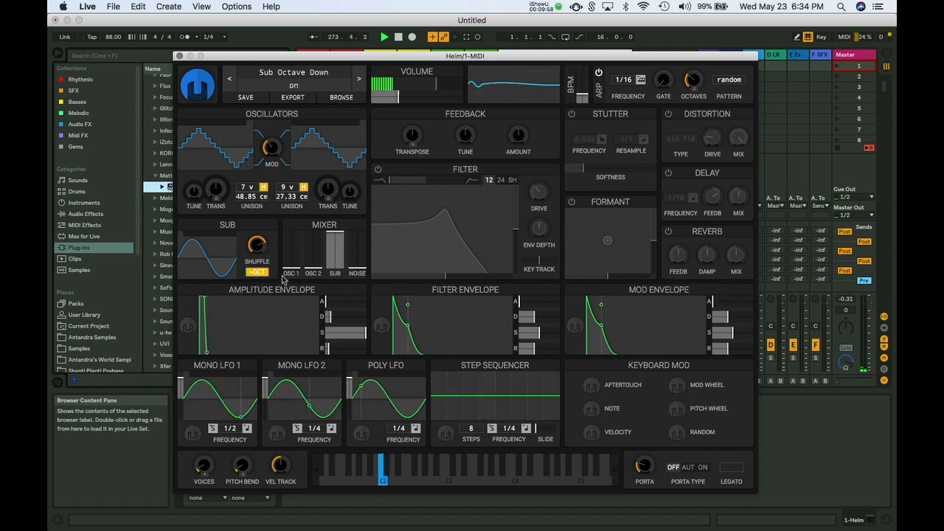
{"action": "mouse_move", "coordinate": [260, 243]}
{"action": "left_mouse_down"}
{"action": "mouse_move", "coordinate": [262, 212]}
{"action": "mouse_move", "coordinate": [258, 250]}
{"action": "left_mouse_up"}
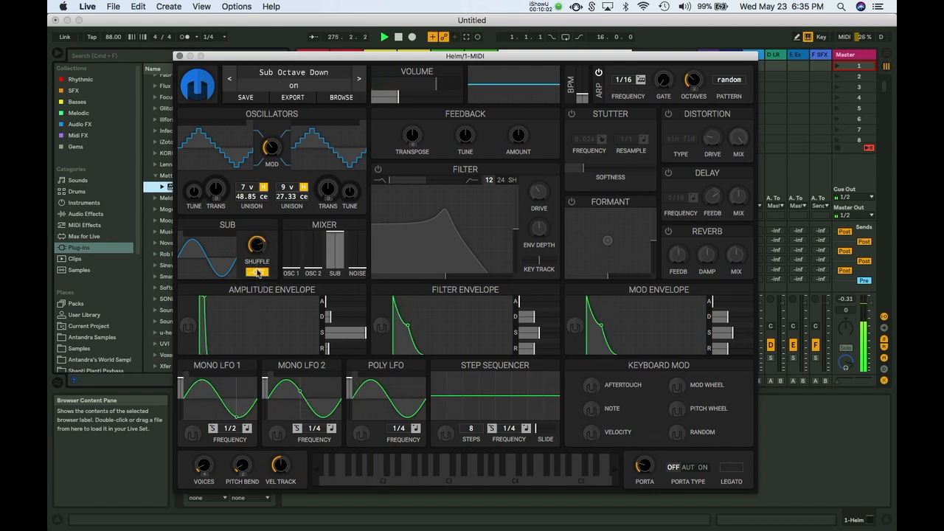
{"action": "key", "text": "x"}
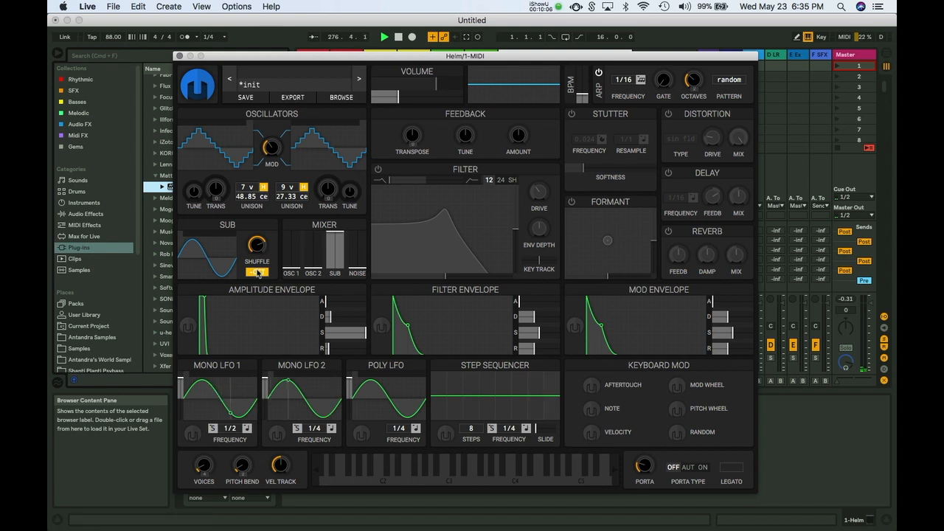
{"action": "key", "text": "a"}
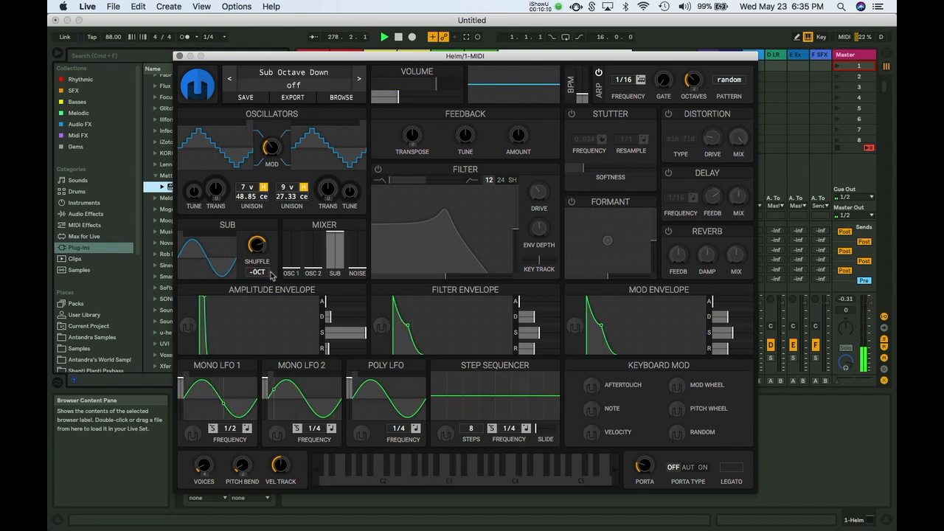
Step: Reduce the sub shuffle, then blend oscillators 1 and 2 back in with the sub under a higher cross modulation
{"action": "key", "text": "a"}
{"action": "left_click_drag", "start_coordinate": [256, 245], "coordinate": [310, 243]}
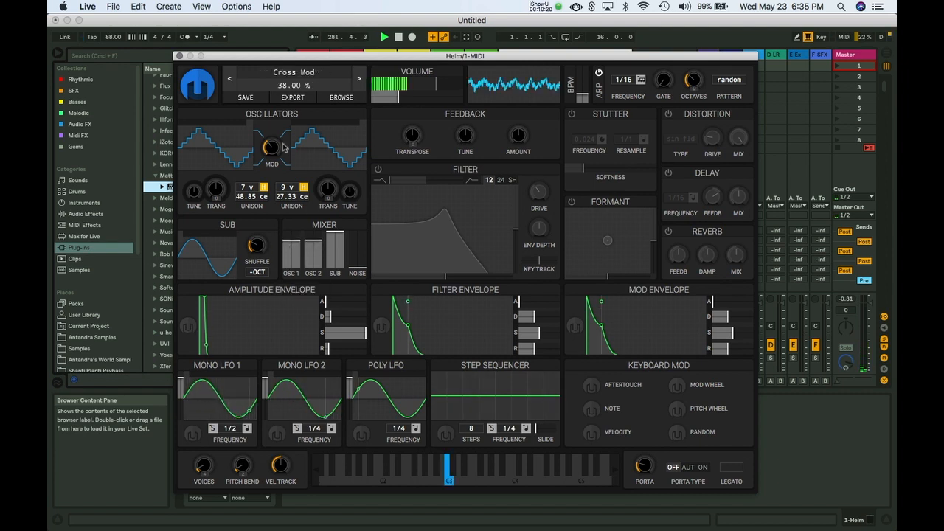
{"action": "left_click_drag", "start_coordinate": [270, 148], "coordinate": [276, 48]}
{"action": "left_click_drag", "start_coordinate": [291, 266], "coordinate": [292, 267]}
{"action": "mouse_move", "coordinate": [313, 247]}
{"action": "left_mouse_down"}
{"action": "mouse_move", "coordinate": [313, 259]}
{"action": "mouse_move", "coordinate": [291, 255]}
{"action": "mouse_move", "coordinate": [313, 252]}
{"action": "mouse_move", "coordinate": [298, 251]}
{"action": "mouse_move", "coordinate": [313, 262]}
{"action": "left_mouse_up"}
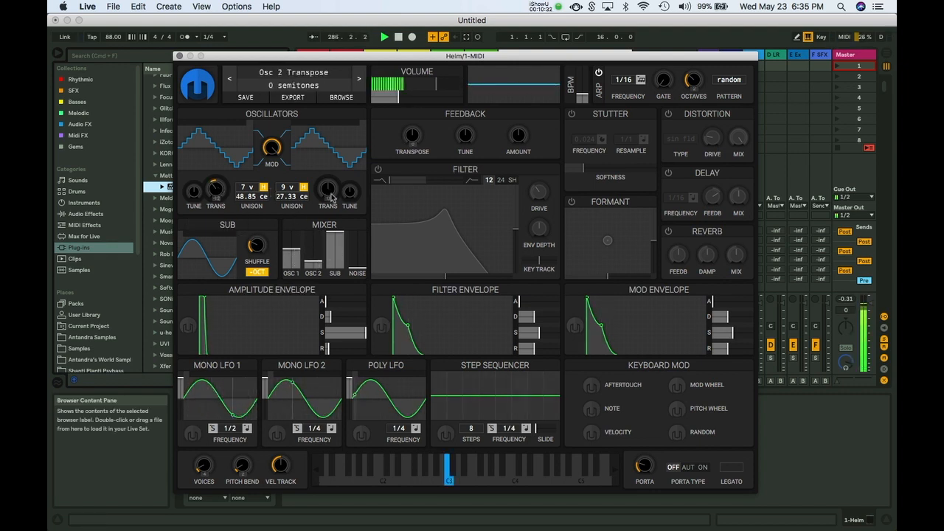
Step: Transpose oscillator 2 upward and adjust the cross modulation between the two oscillators
{"action": "left_click_drag", "start_coordinate": [331, 197], "coordinate": [332, 142]}
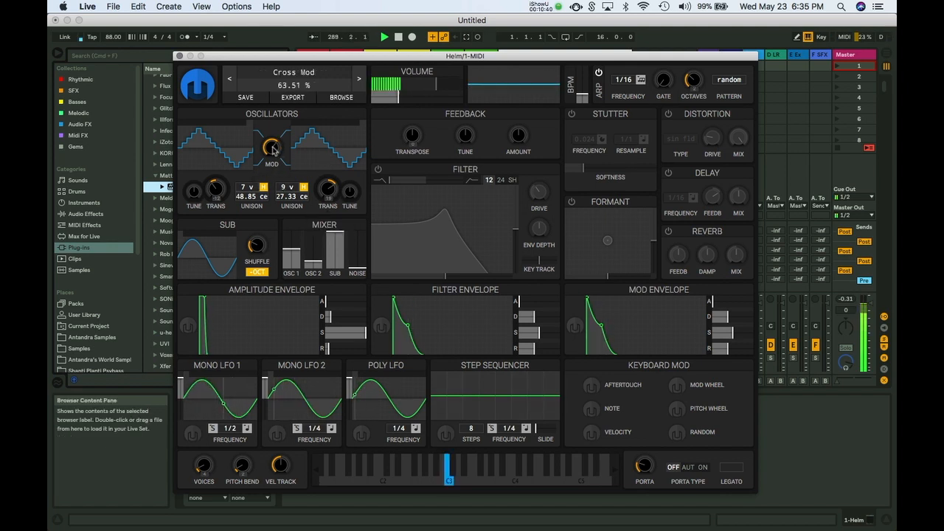
{"action": "left_click_drag", "start_coordinate": [273, 108], "coordinate": [274, 105]}
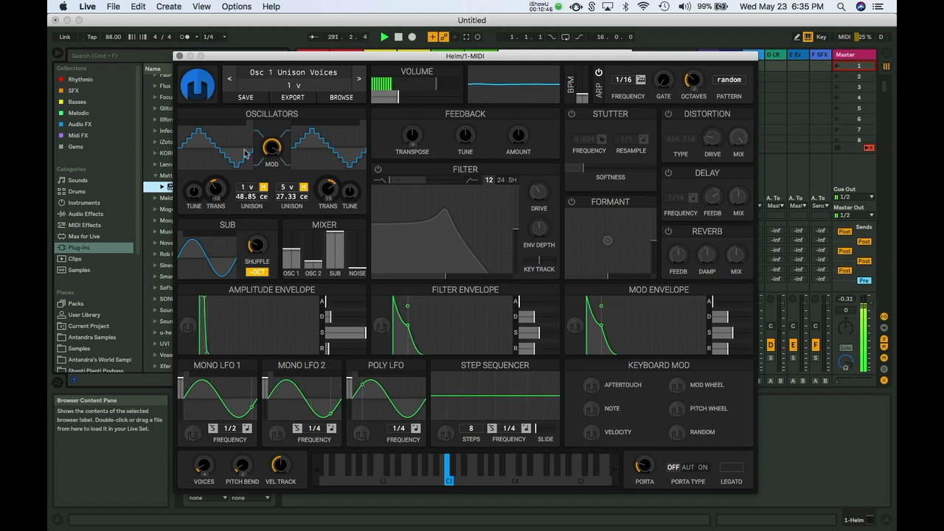
Step: Lower the feedback transpose and raise the oscillator feedback amount
{"action": "left_click_drag", "start_coordinate": [413, 136], "coordinate": [416, 140]}
{"action": "left_click_drag", "start_coordinate": [519, 135], "coordinate": [518, 129]}
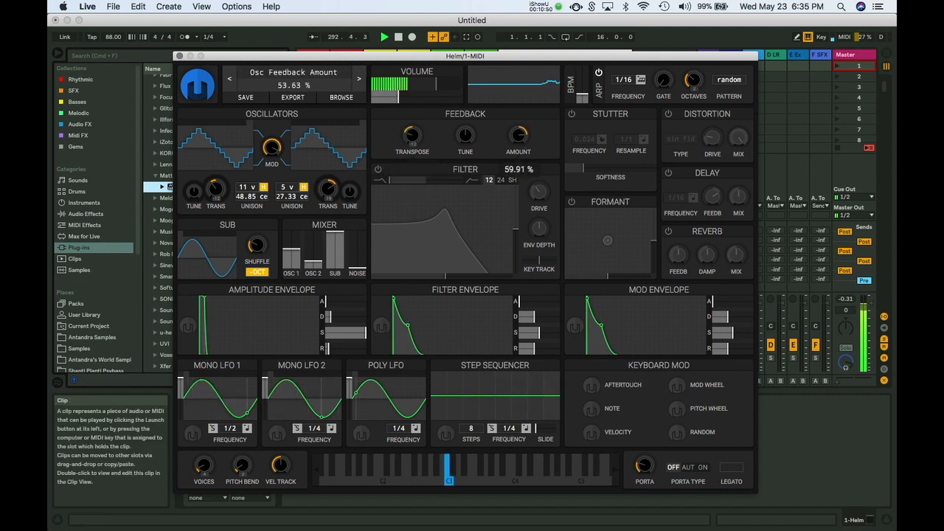
Step: Switch the stutter back on and try the distortion, leaving the distortion off
{"action": "left_click", "coordinate": [571, 116]}
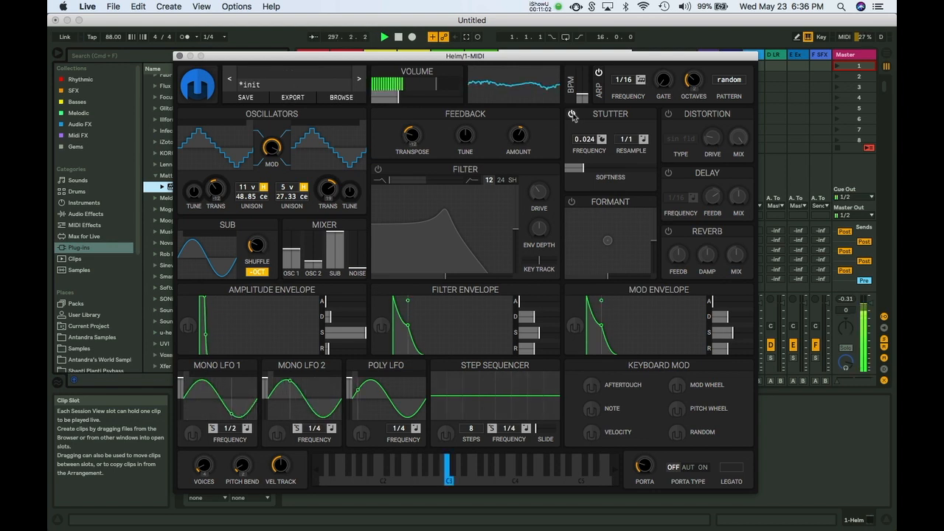
{"action": "left_click", "coordinate": [669, 114]}
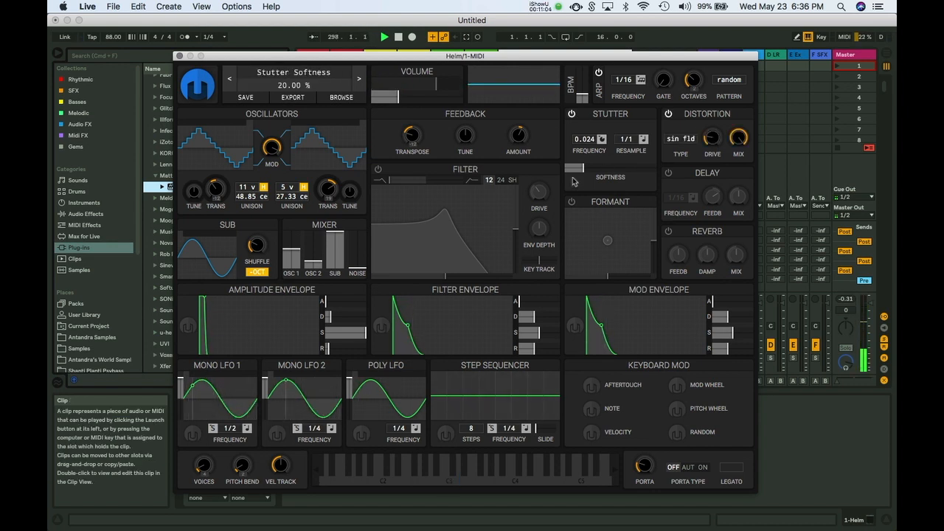
{"action": "left_click", "coordinate": [669, 114]}
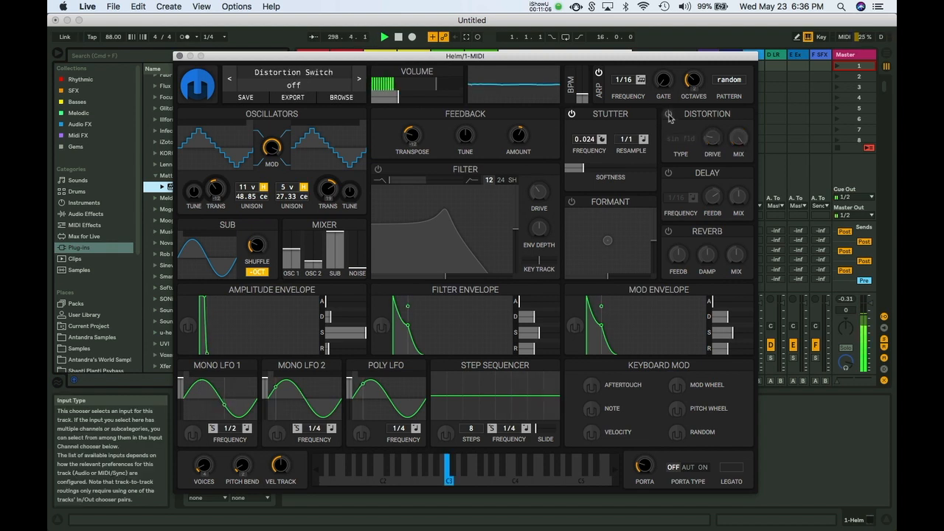
Step: Switch on the filter, sweep the low-pass cutoff, then blend it to band-pass with the cutoff at 88.80 semitones
{"action": "left_click", "coordinate": [379, 171]}
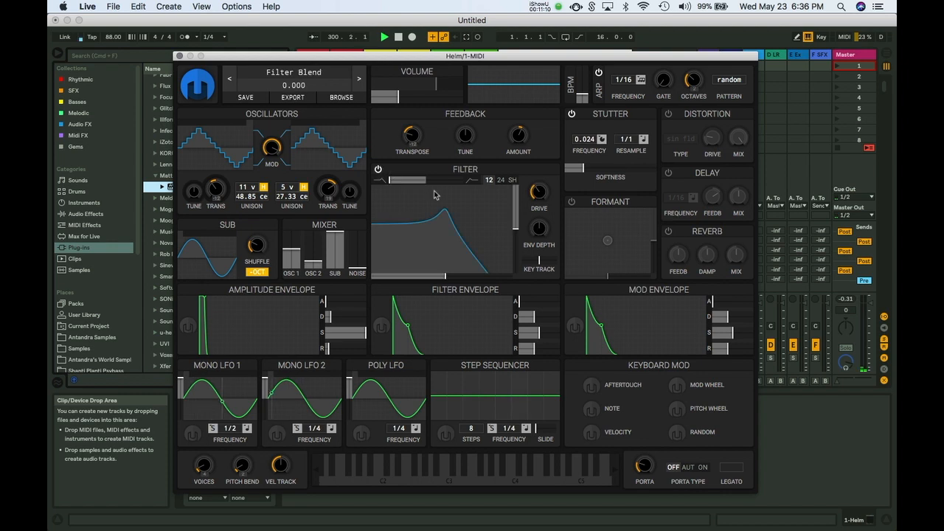
{"action": "left_click_drag", "start_coordinate": [445, 276], "coordinate": [489, 273]}
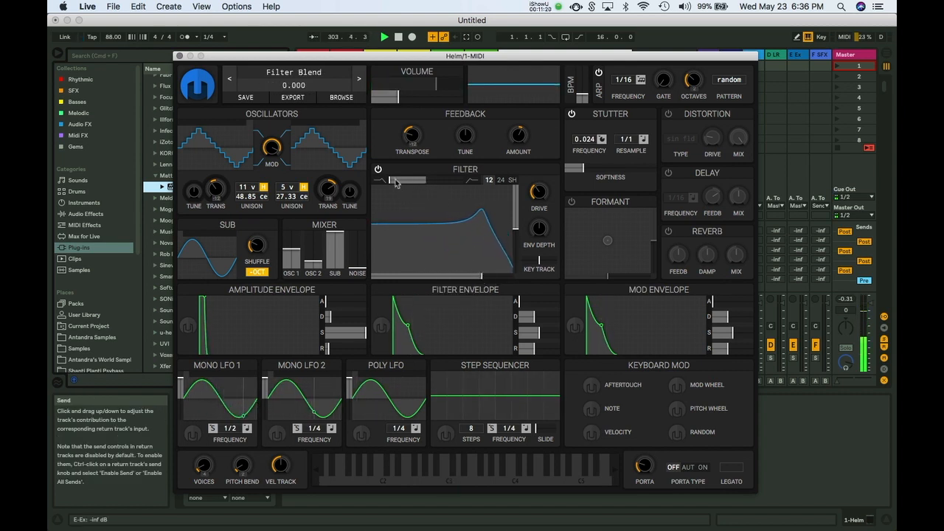
{"action": "left_click_drag", "start_coordinate": [391, 182], "coordinate": [425, 182]}
{"action": "left_click_drag", "start_coordinate": [481, 275], "coordinate": [458, 274]}
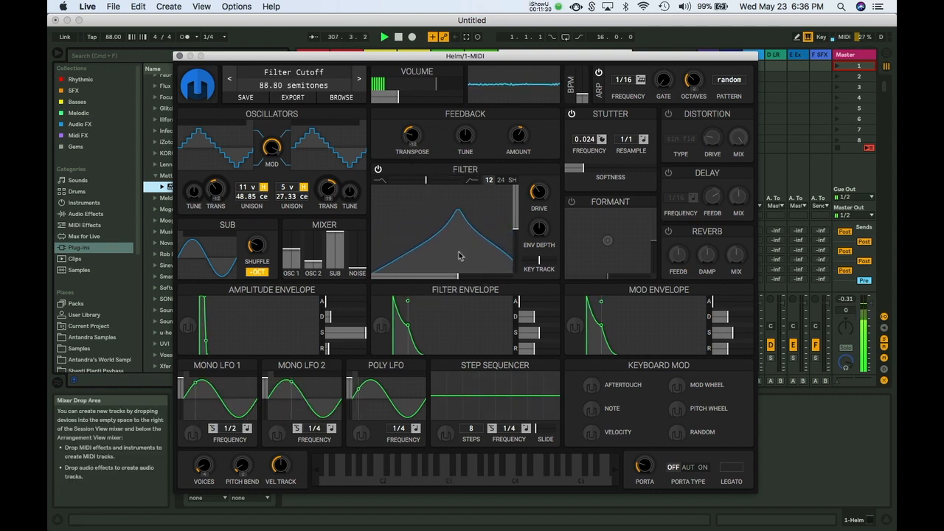
Step: Blend the filter to high-pass and raise its resonance to 65.33% while sweeping the cutoff on a played note
{"action": "left_click_drag", "start_coordinate": [427, 182], "coordinate": [484, 182]}
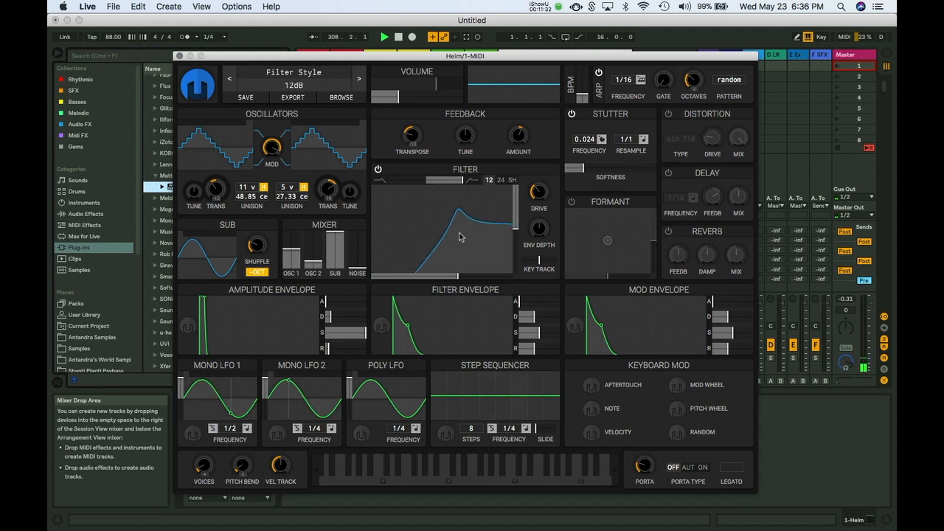
{"action": "key", "text": "a"}
{"action": "left_click_drag", "start_coordinate": [478, 280], "coordinate": [515, 201]}
{"action": "left_click_drag", "start_coordinate": [478, 254], "coordinate": [477, 231]}
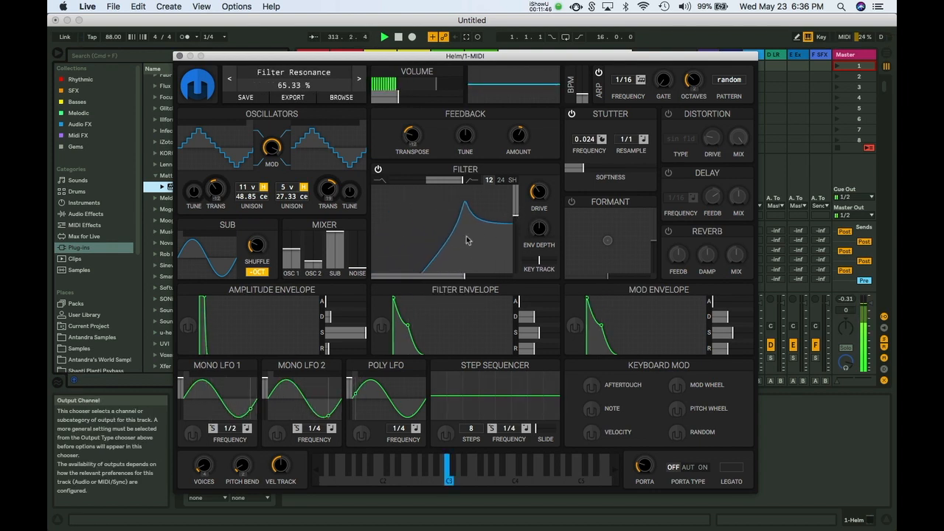
Step: Bring the filter blend back to 1.267, near band-pass, and sweep the cutoff down and up
{"action": "left_click_drag", "start_coordinate": [462, 277], "coordinate": [424, 254]}
{"action": "left_click_drag", "start_coordinate": [465, 181], "coordinate": [435, 183]}
{"action": "left_click_drag", "start_coordinate": [428, 276], "coordinate": [500, 273]}
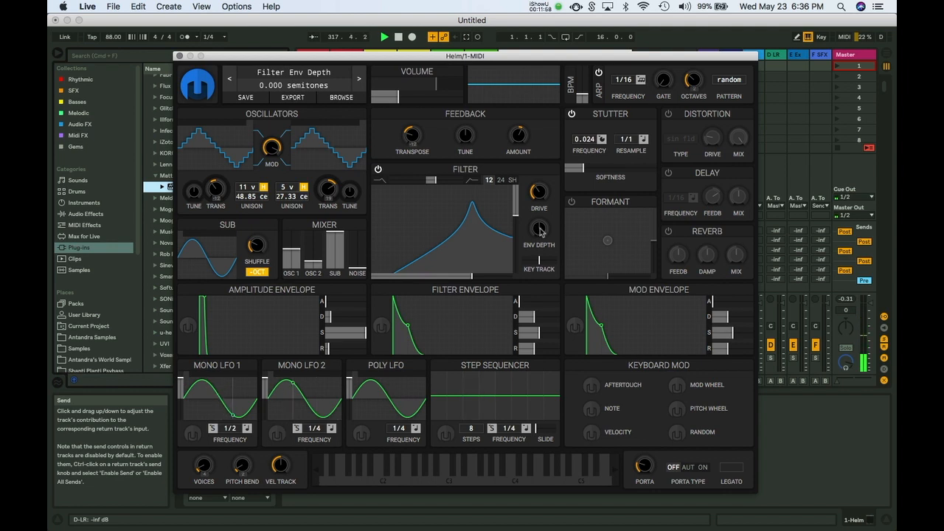
Step: Give the filter envelope more depth and a shorter decay, with the filter cutoff at 38.74 semitones
{"action": "left_click_drag", "start_coordinate": [540, 231], "coordinate": [540, 214]}
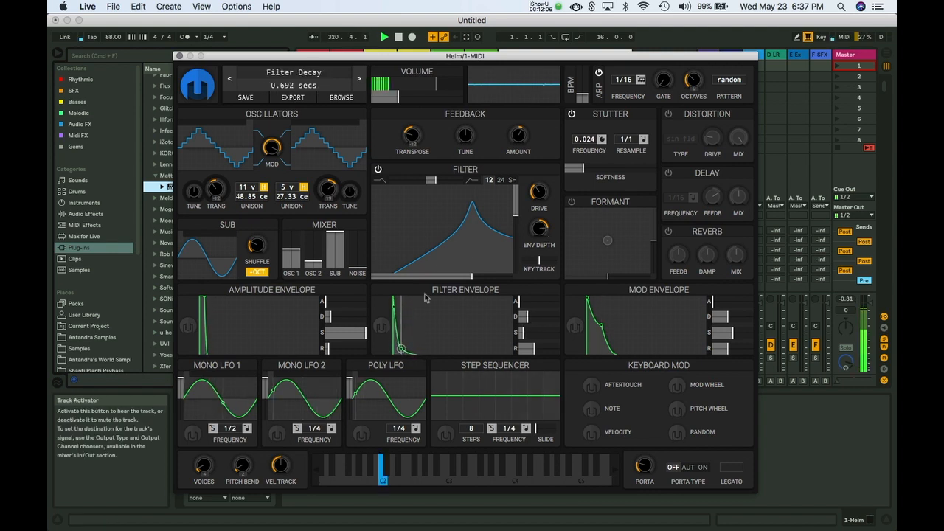
{"action": "left_click_drag", "start_coordinate": [471, 278], "coordinate": [387, 276]}
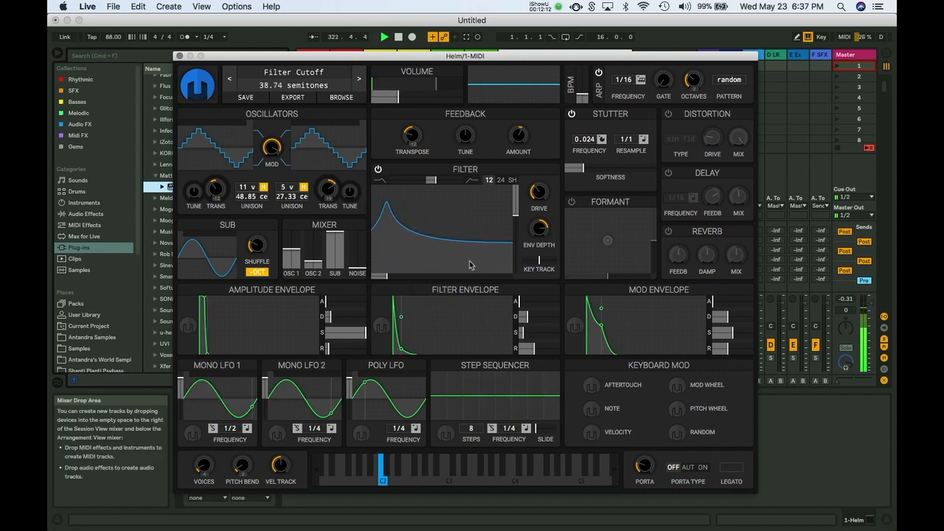
{"action": "left_click_drag", "start_coordinate": [401, 348], "coordinate": [399, 378]}
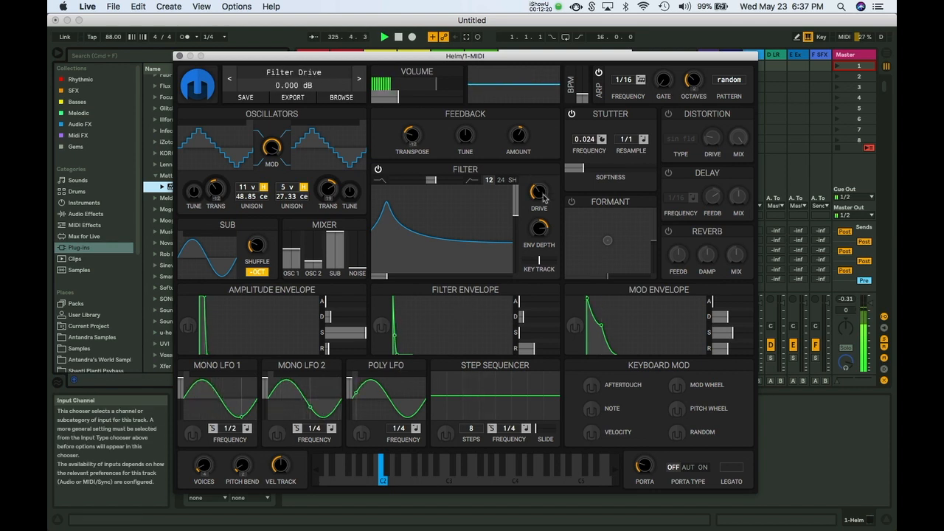
Step: Raise the filter drive and try the filter's key tracking, leaving the tracking centered
{"action": "left_click_drag", "start_coordinate": [542, 193], "coordinate": [545, 195]}
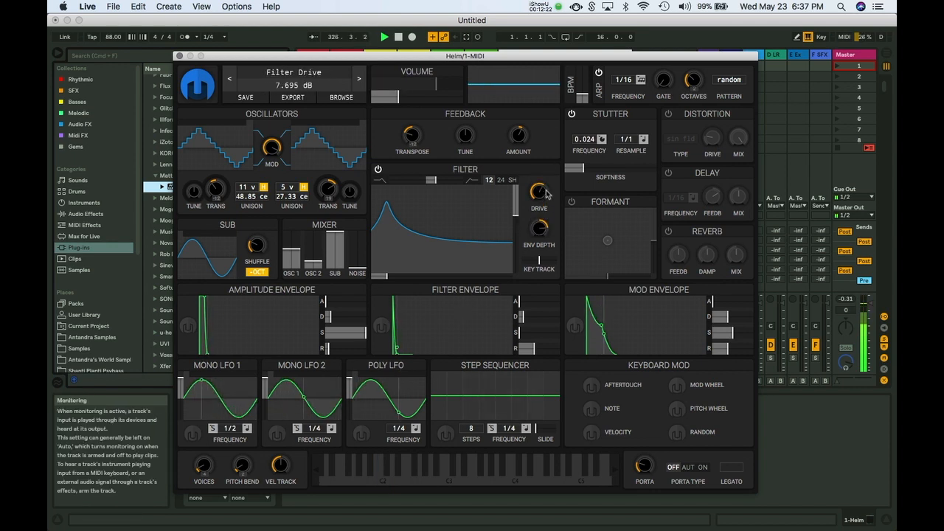
{"action": "left_click_drag", "start_coordinate": [543, 200], "coordinate": [544, 195]}
{"action": "mouse_move", "coordinate": [584, 267]}
{"action": "left_mouse_down"}
{"action": "mouse_move", "coordinate": [492, 264]}
{"action": "mouse_move", "coordinate": [591, 272]}
{"action": "left_mouse_up"}
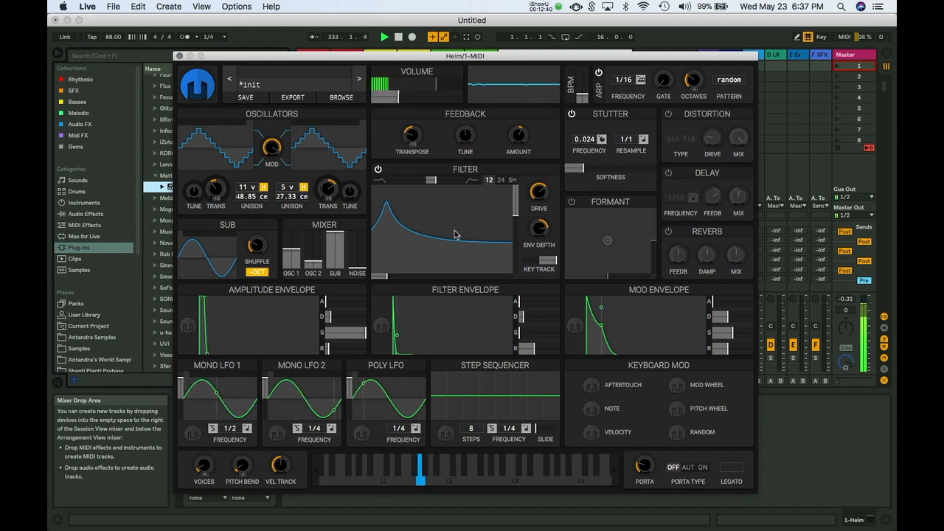
{"action": "mouse_move", "coordinate": [550, 265]}
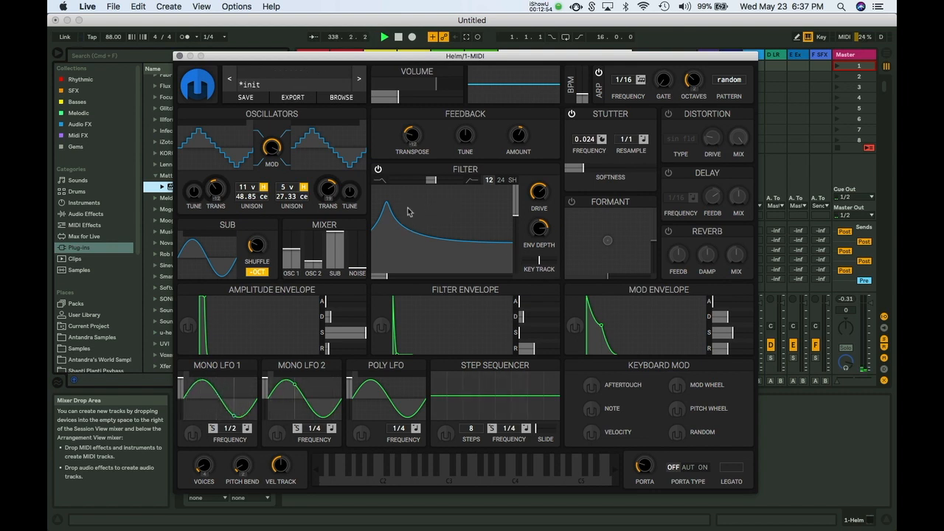
Step: Set the filter style to 24dB and lower the cutoff slightly
{"action": "left_click", "coordinate": [501, 180]}
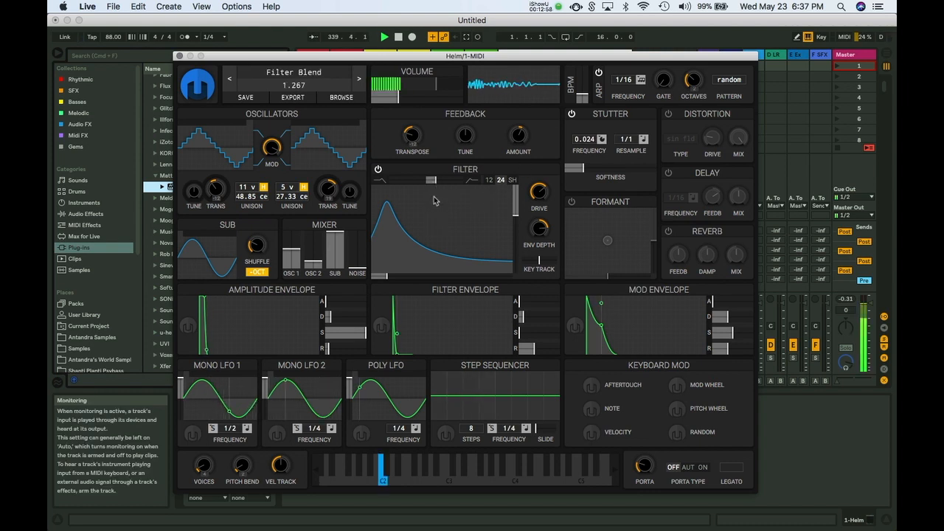
{"action": "mouse_move", "coordinate": [386, 276]}
{"action": "left_mouse_down"}
{"action": "mouse_move", "coordinate": [460, 275]}
{"action": "mouse_move", "coordinate": [384, 276]}
{"action": "left_mouse_up"}
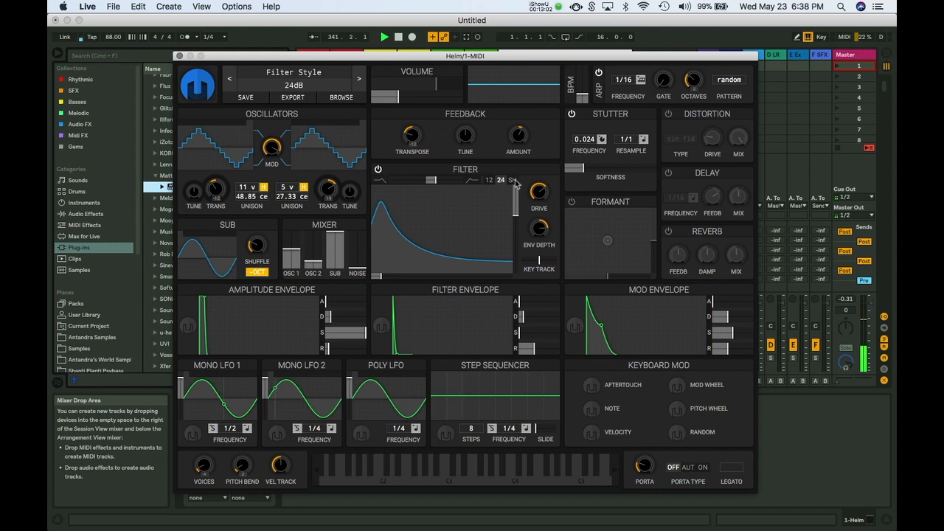
Step: Switch the filter style to Shelf, choose the high shelf type and sweep the cutoff up to 104.3 semitones
{"action": "left_click", "coordinate": [512, 180]}
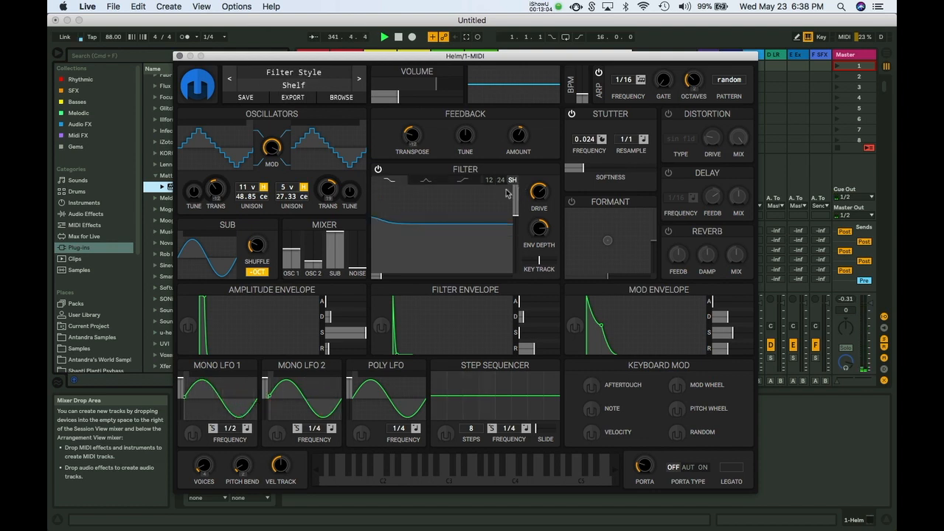
{"action": "left_click_drag", "start_coordinate": [392, 237], "coordinate": [467, 237]}
{"action": "left_click", "coordinate": [429, 182]}
{"action": "left_click", "coordinate": [464, 182]}
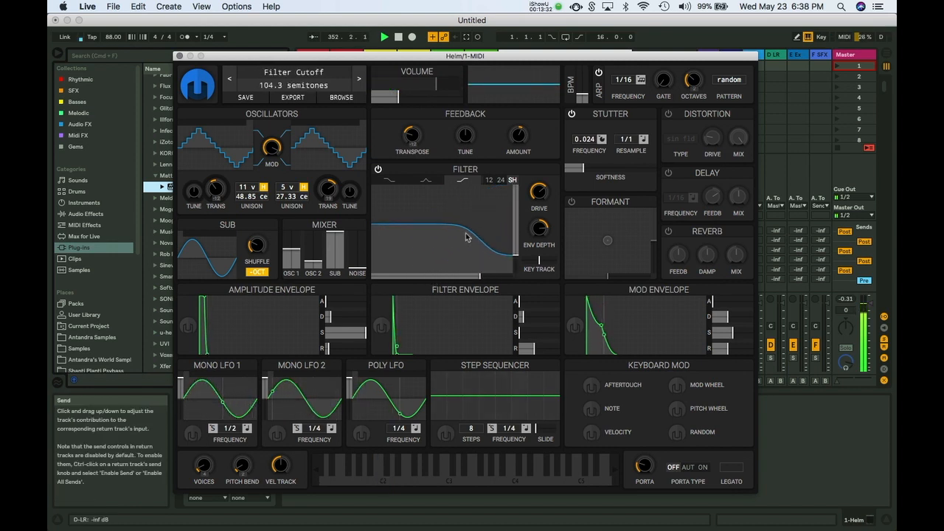
Step: Turn on the formant filter and move its point around, leaving it near the lower middle of the formant pad
{"action": "left_click", "coordinate": [573, 203]}
{"action": "left_click_drag", "start_coordinate": [607, 240], "coordinate": [579, 266]}
{"action": "left_click_drag", "start_coordinate": [582, 260], "coordinate": [616, 273]}
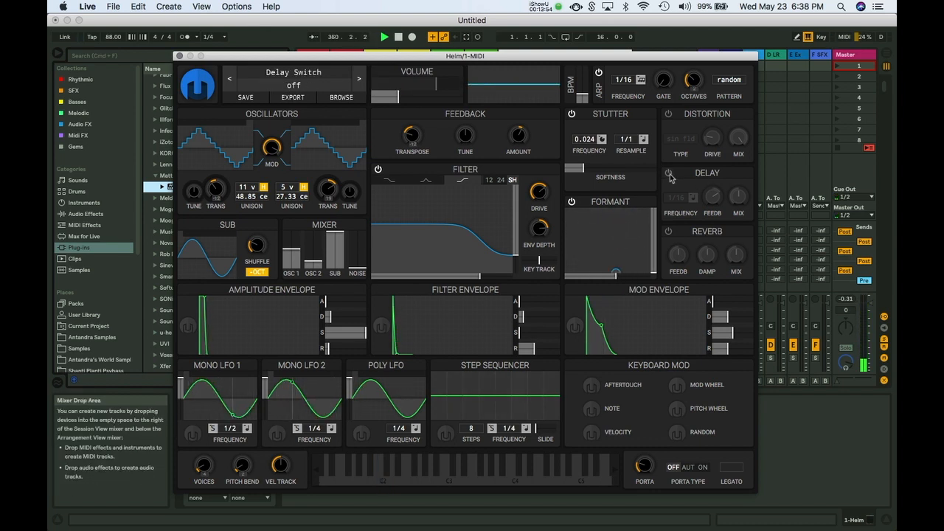
Step: Turn on the delay with a 1/1 frequency and more feedback, and toggle it off and on to compare
{"action": "left_click", "coordinate": [670, 175]}
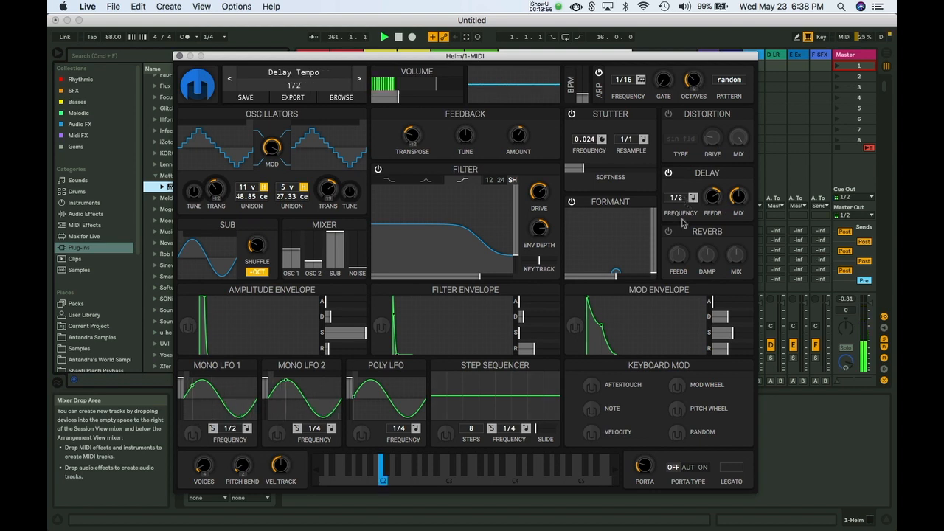
{"action": "left_click_drag", "start_coordinate": [626, 226], "coordinate": [616, 258]}
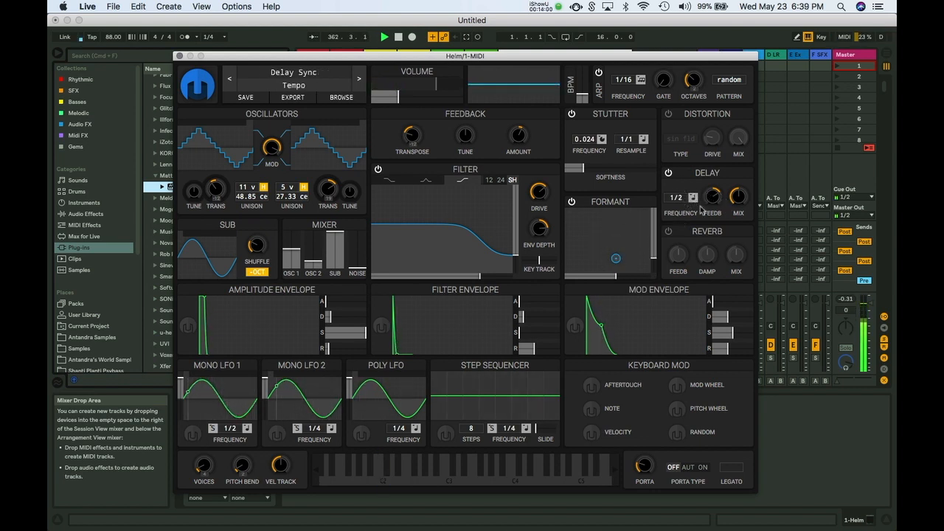
{"action": "left_click_drag", "start_coordinate": [717, 198], "coordinate": [718, 182]}
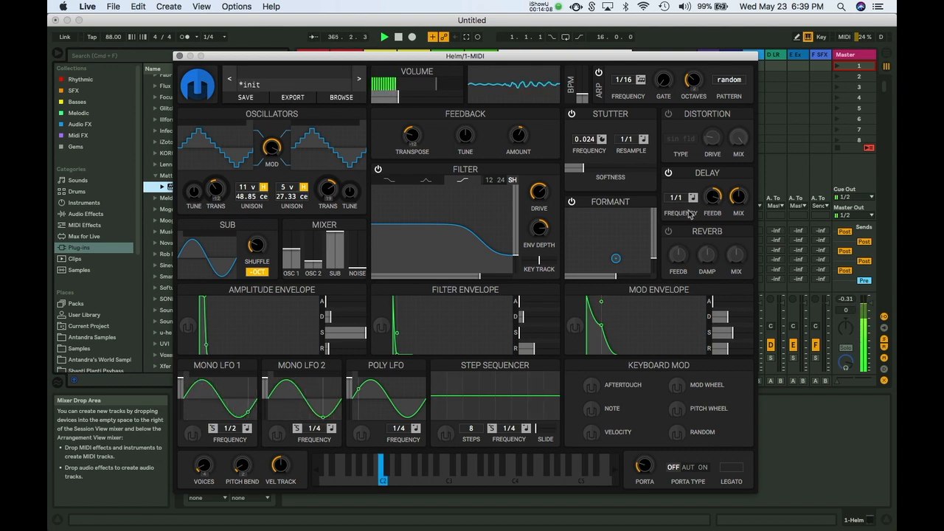
{"action": "left_click", "coordinate": [669, 173]}
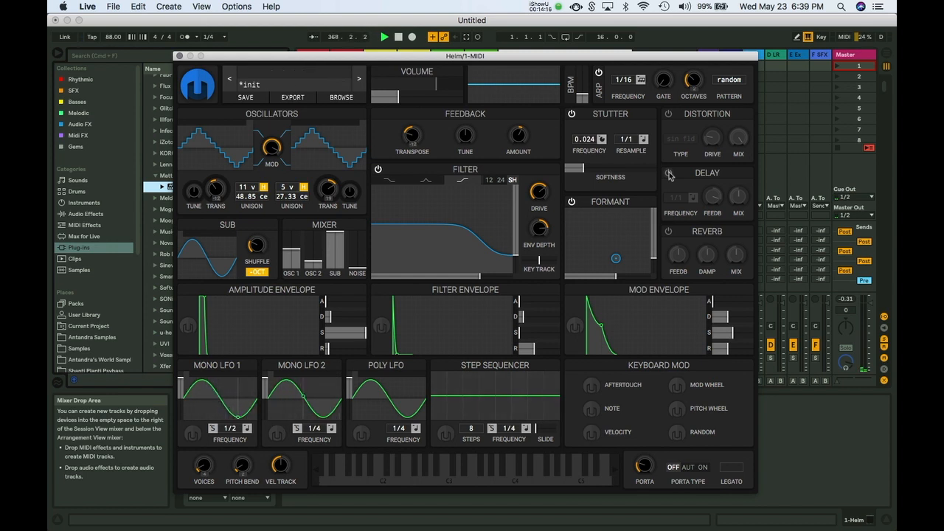
{"action": "left_click", "coordinate": [669, 174]}
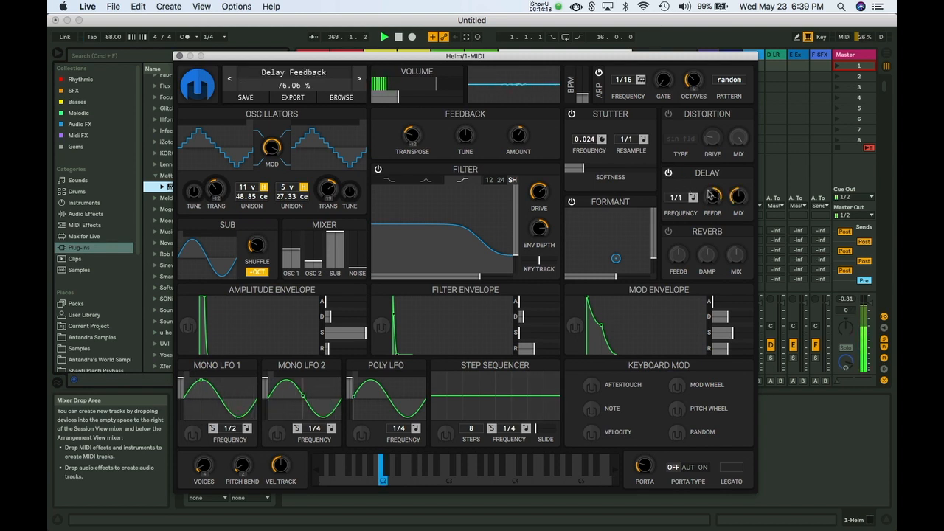
Step: Lower the delay's feedback and mix, and review its tempo sync options
{"action": "left_click_drag", "start_coordinate": [713, 197], "coordinate": [712, 226]}
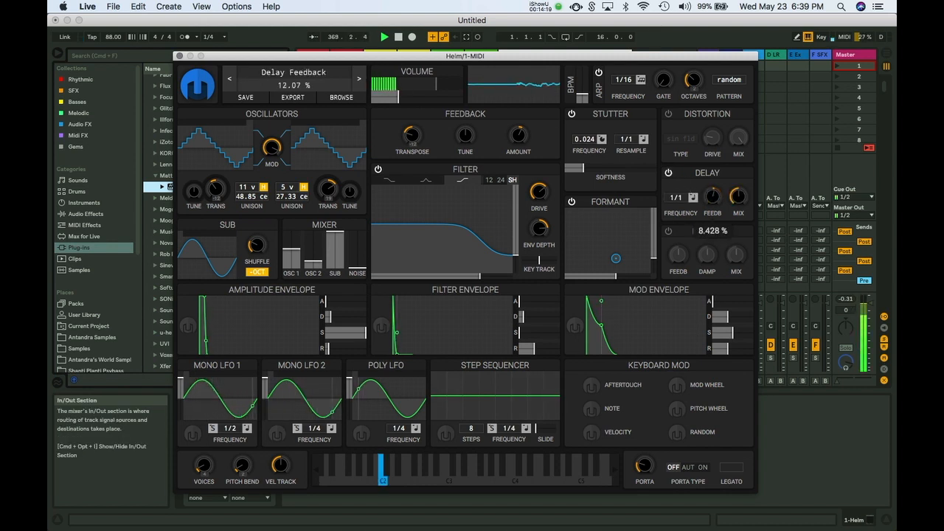
{"action": "left_click", "coordinate": [694, 197]}
{"action": "left_click", "coordinate": [689, 189]}
{"action": "left_click", "coordinate": [694, 197]}
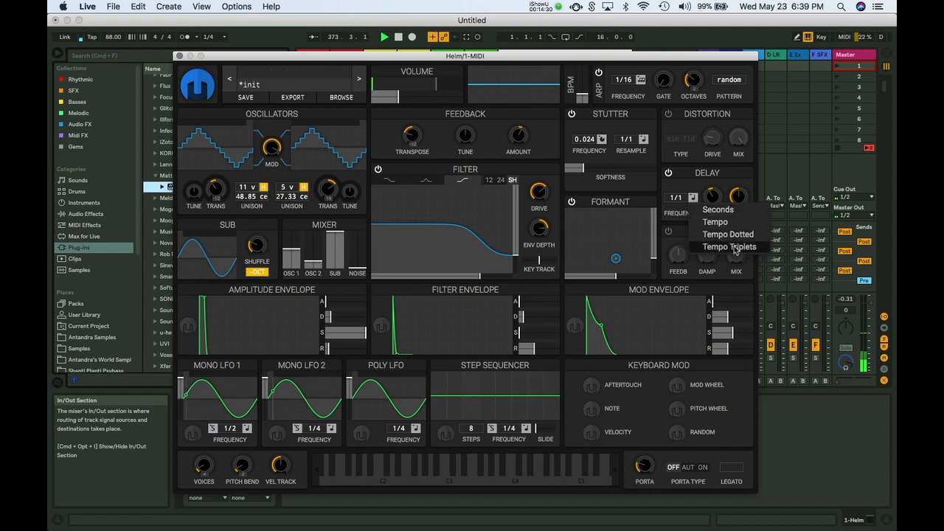
{"action": "left_click", "coordinate": [738, 197]}
{"action": "left_click_drag", "start_coordinate": [739, 196], "coordinate": [737, 255]}
{"action": "left_click_drag", "start_coordinate": [737, 149], "coordinate": [737, 194]}
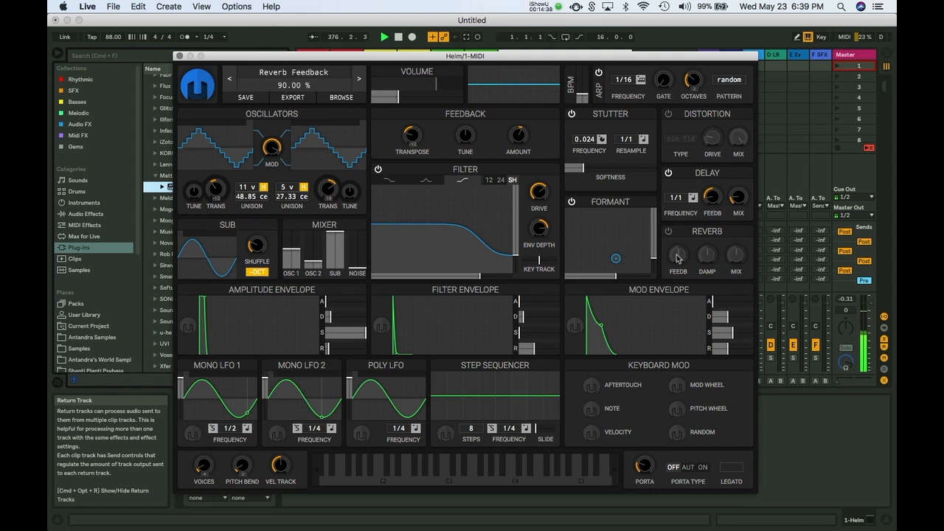
Step: Turn on the reverb, raise its feedback to 94.64 % and lower its damping to about 0.14
{"action": "left_click", "coordinate": [668, 231]}
{"action": "scroll", "coordinate": [678, 258], "scroll_direction": "up", "scroll_amount": 3}
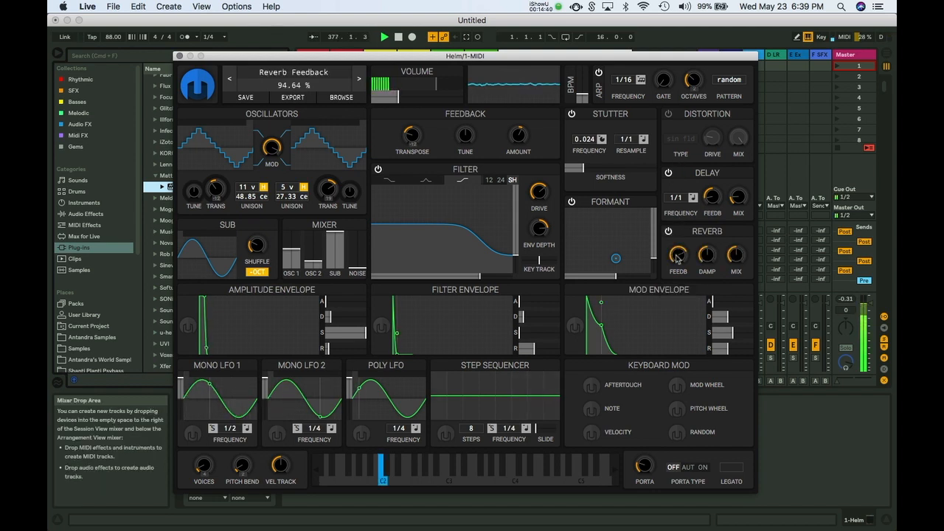
{"action": "left_click_drag", "start_coordinate": [707, 258], "coordinate": [708, 306]}
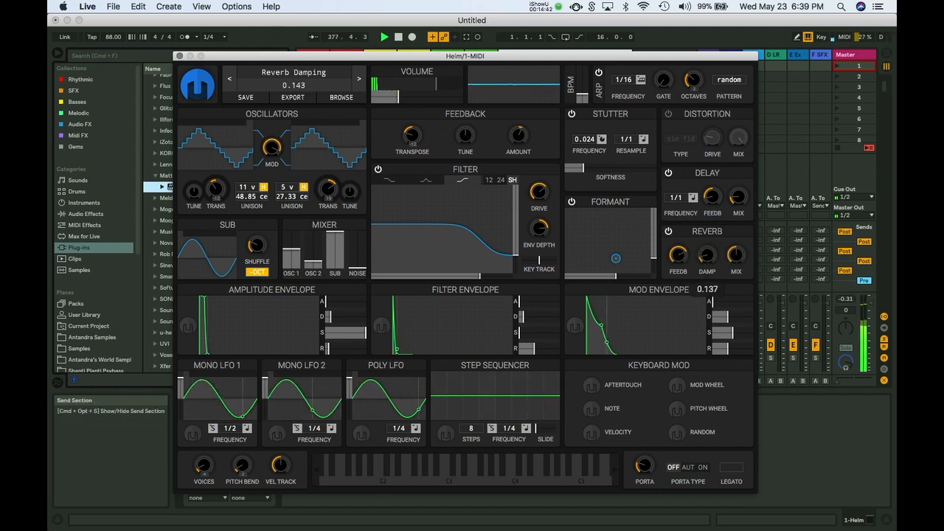
Step: Turn off the delay, lower the reverb's feedback and mix, and raise its damping
{"action": "left_click", "coordinate": [669, 173]}
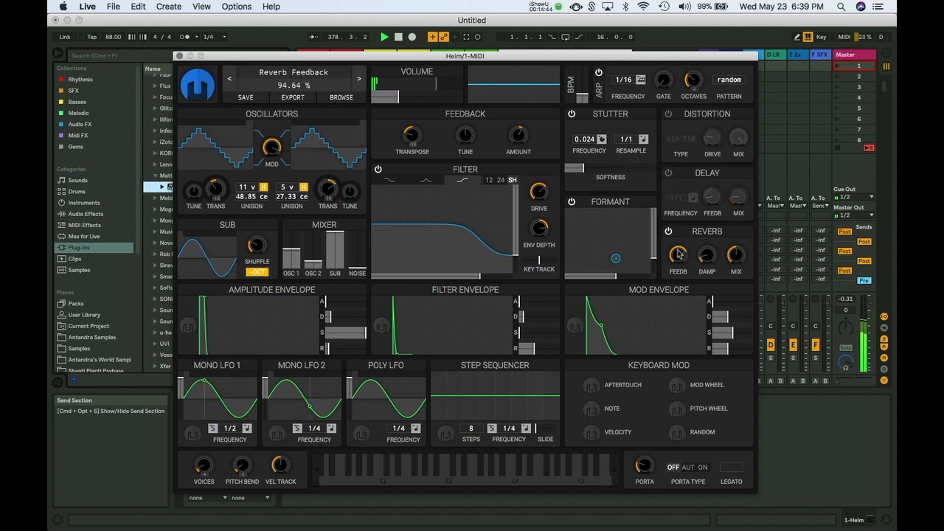
{"action": "left_click_drag", "start_coordinate": [678, 253], "coordinate": [678, 267]}
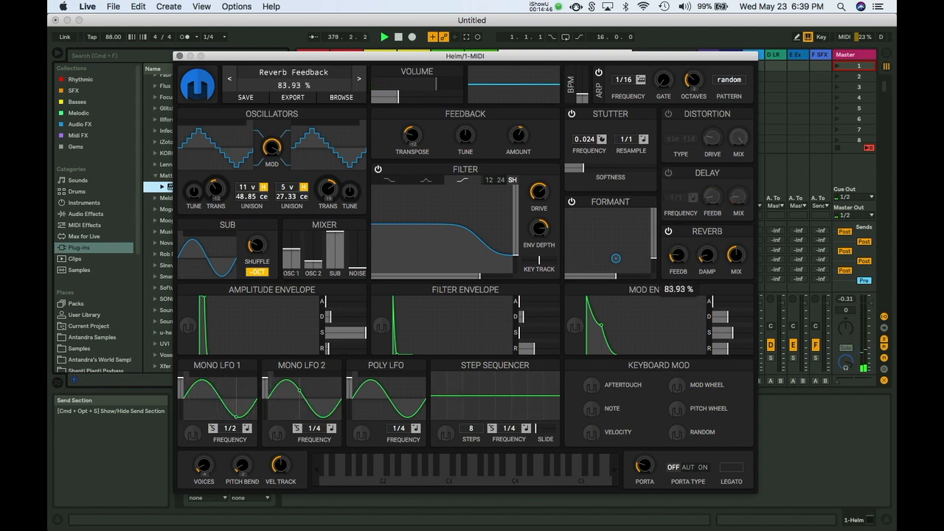
{"action": "left_click_drag", "start_coordinate": [678, 254], "coordinate": [678, 317]}
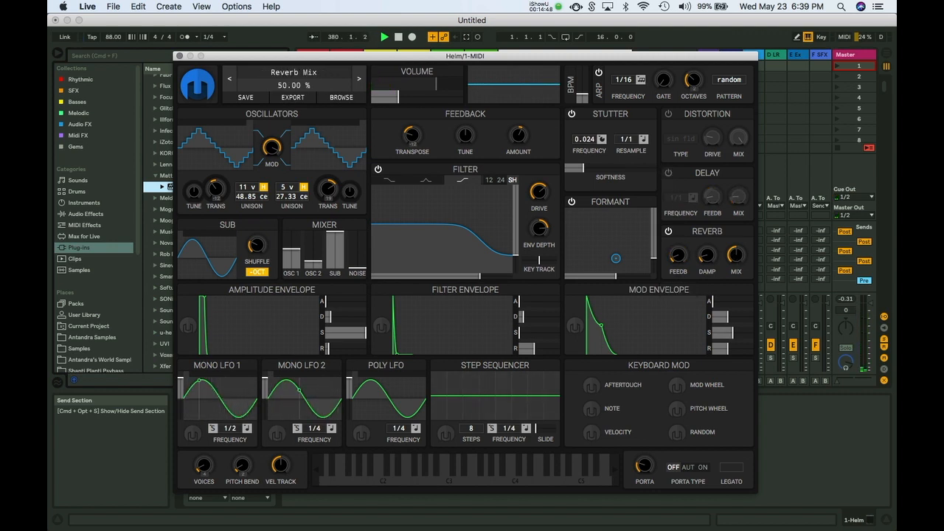
{"action": "left_click_drag", "start_coordinate": [737, 256], "coordinate": [736, 313]}
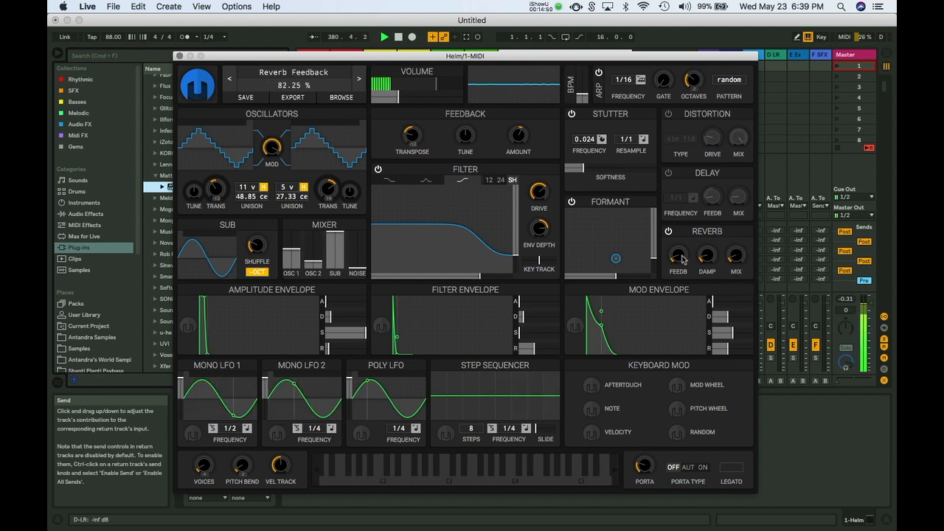
{"action": "left_click_drag", "start_coordinate": [678, 257], "coordinate": [707, 246]}
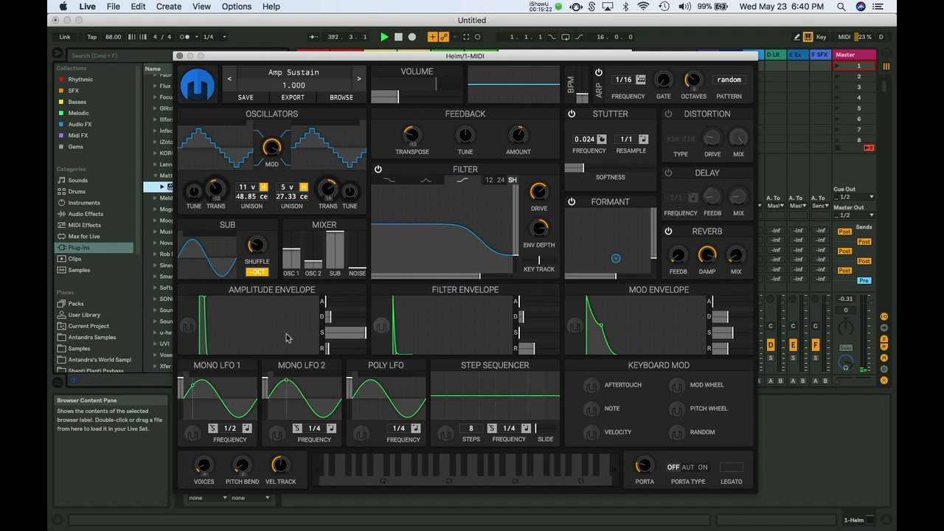
Step: Assign the amplitude envelope as a modulation source for the oscillator 1 volume, with a positive amount
{"action": "left_click", "coordinate": [189, 327]}
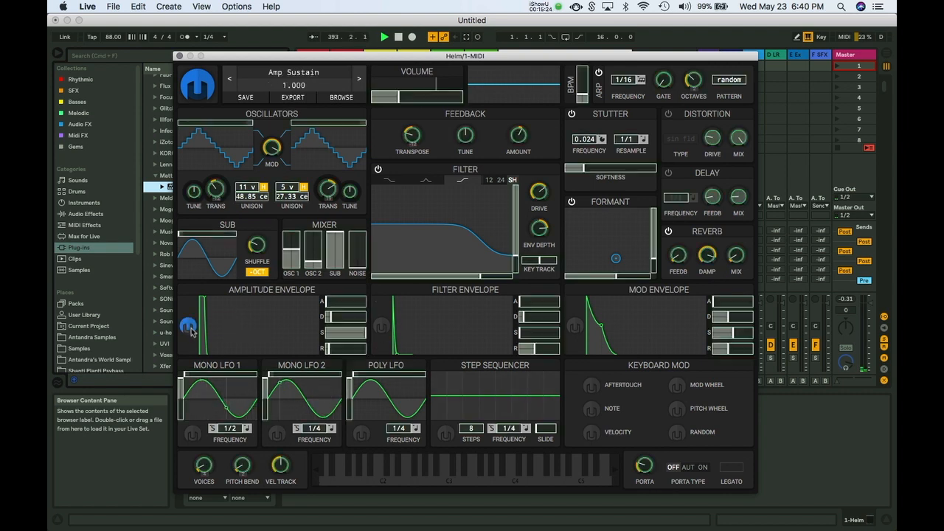
{"action": "left_click", "coordinate": [295, 254]}
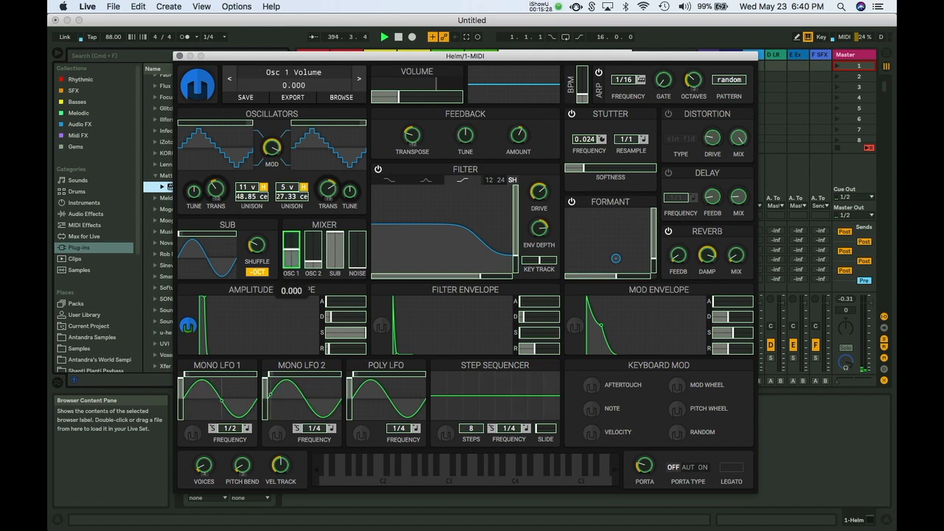
{"action": "left_click_drag", "start_coordinate": [294, 254], "coordinate": [294, 241]}
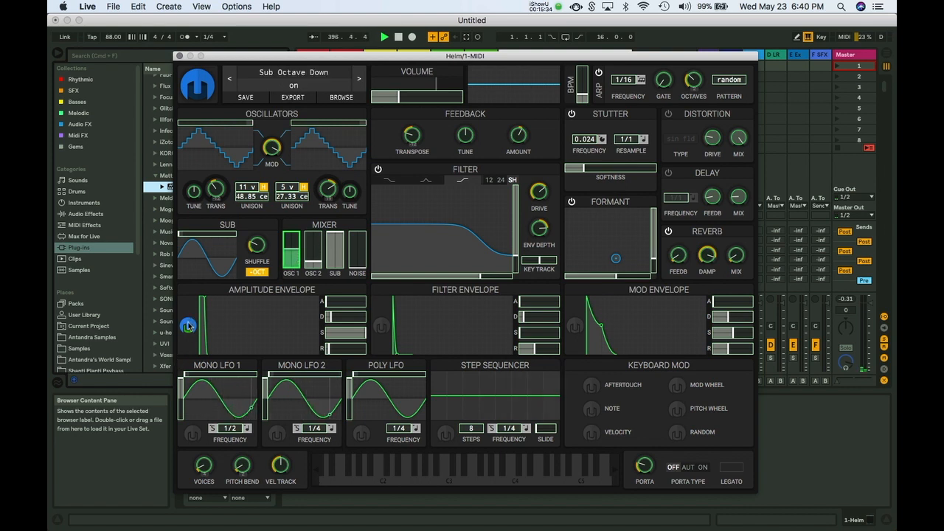
{"action": "left_click", "coordinate": [188, 328]}
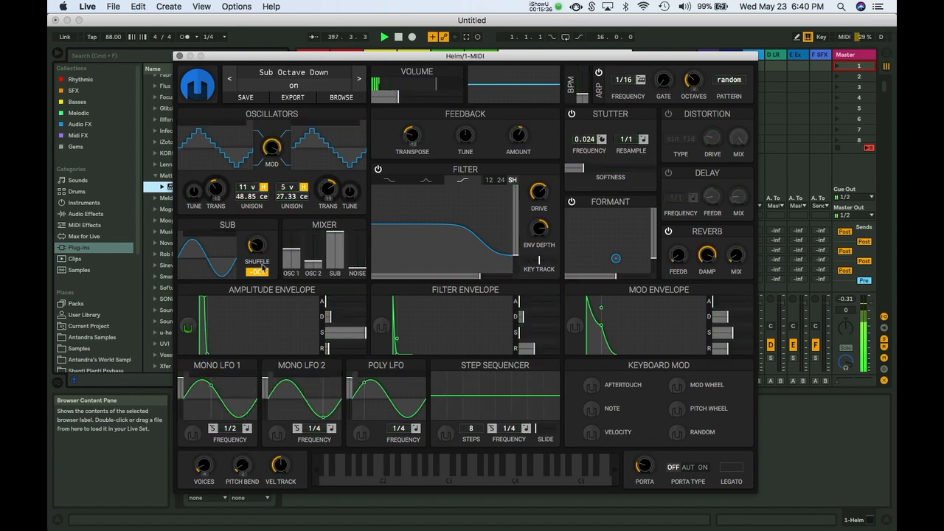
Step: Modulate the filter cutoff with the amplitude envelope by -49.0 semitones
{"action": "left_click", "coordinate": [189, 328]}
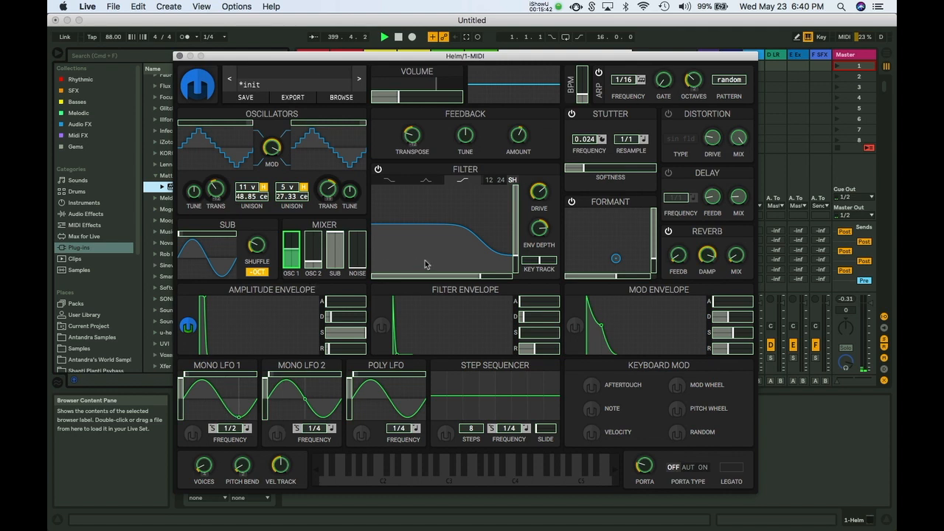
{"action": "left_click_drag", "start_coordinate": [484, 279], "coordinate": [478, 279]}
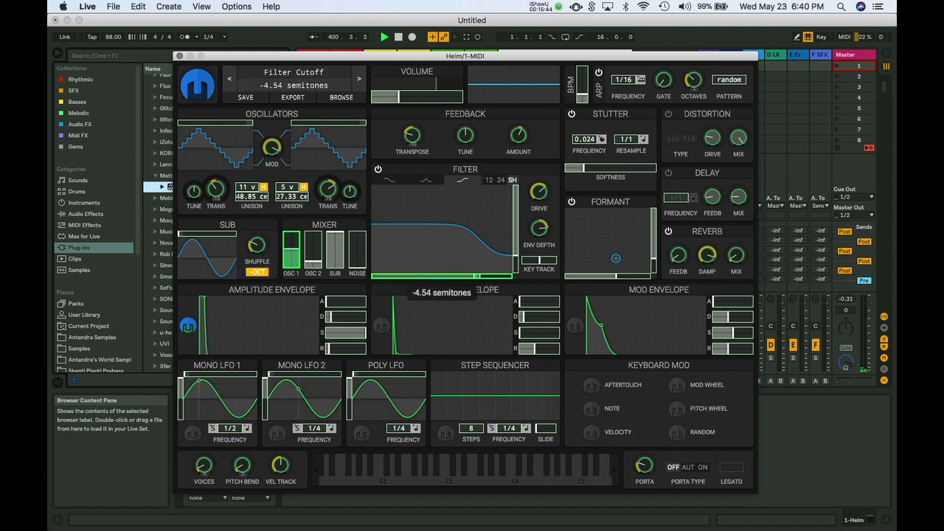
{"action": "left_click_drag", "start_coordinate": [415, 278], "coordinate": [411, 277]}
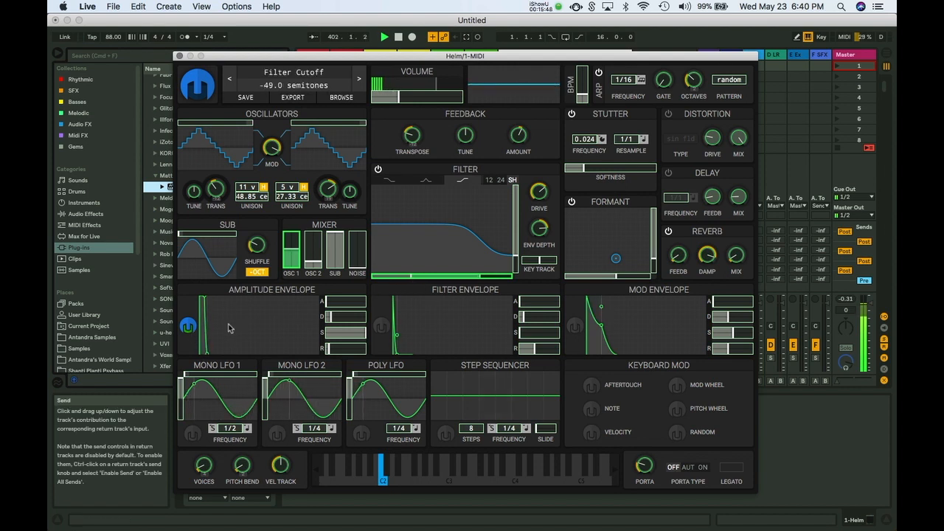
{"action": "left_click", "coordinate": [189, 328]}
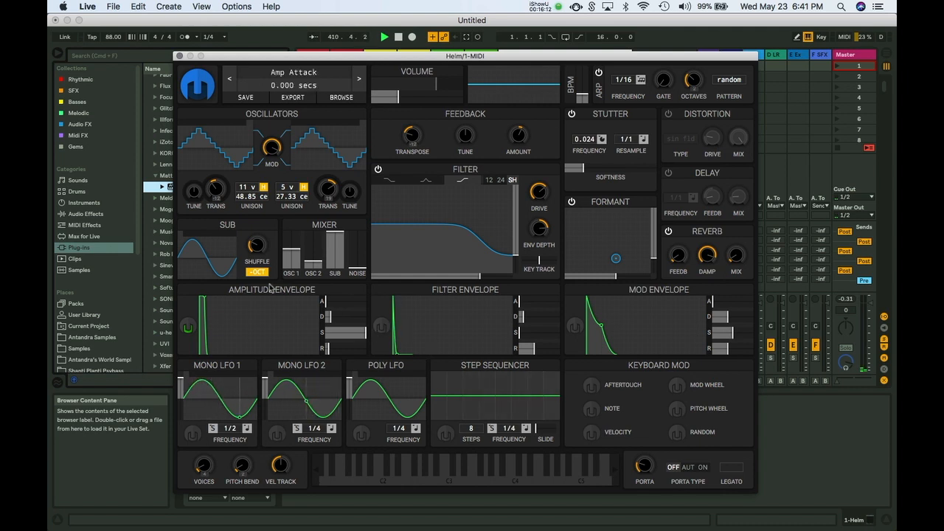
Step: Modulate the filter envelope's attack with the filter envelope itself by 7.233 secs and play a note to hear it
{"action": "left_click", "coordinate": [382, 326]}
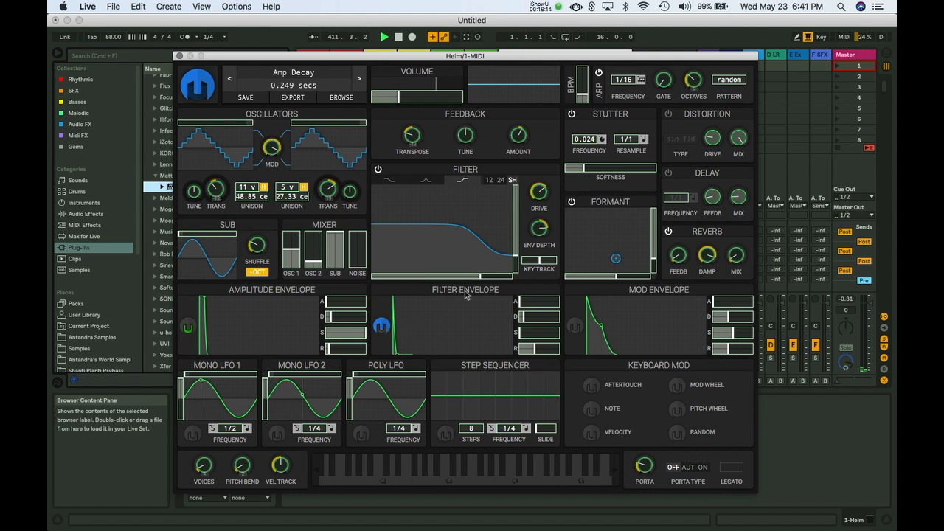
{"action": "left_click_drag", "start_coordinate": [524, 300], "coordinate": [554, 305]}
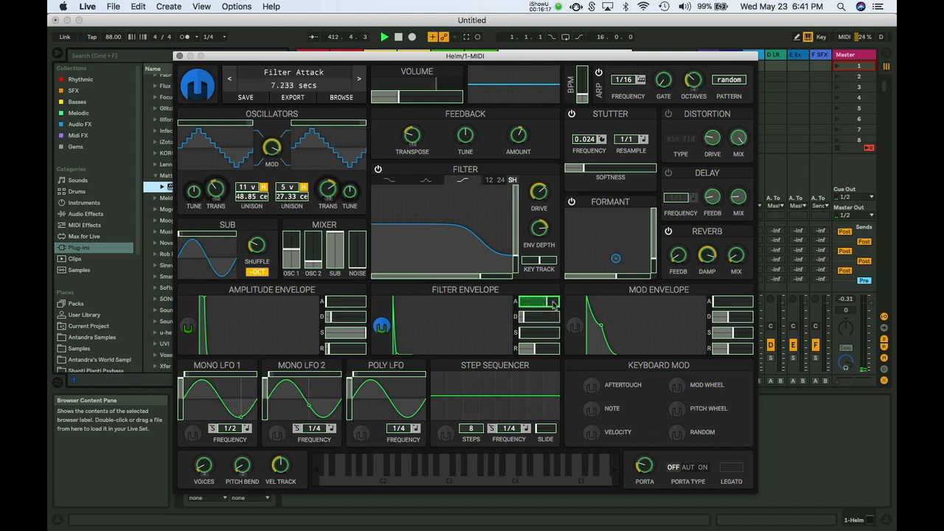
{"action": "left_click", "coordinate": [383, 327]}
{"action": "key", "text": "a"}
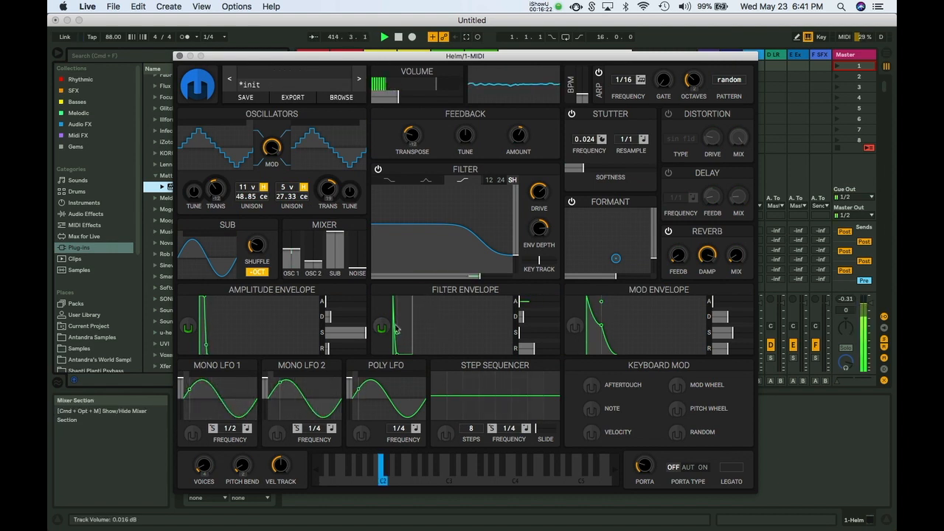
Step: Modulate the formant's horizontal position with the mod envelope, using a negative amount
{"action": "left_click", "coordinate": [574, 325]}
{"action": "left_click_drag", "start_coordinate": [614, 277], "coordinate": [610, 277]}
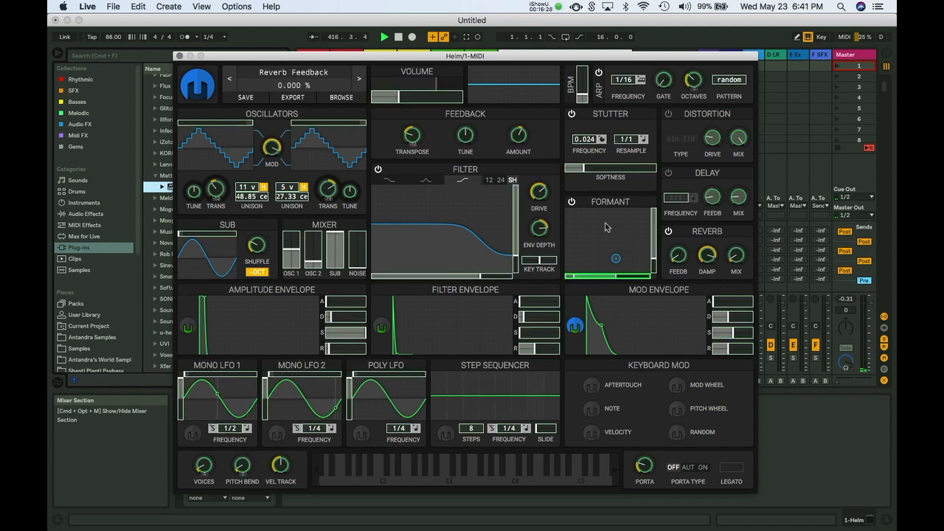
{"action": "left_click", "coordinate": [575, 325]}
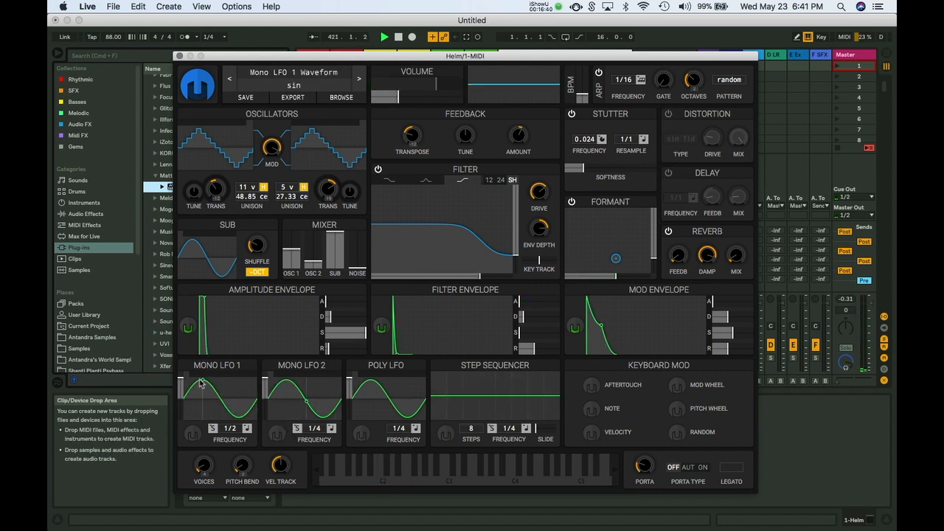
Step: Modulate the Formant Y position with Mono LFO 1 by 0.640
{"action": "left_click", "coordinate": [193, 435]}
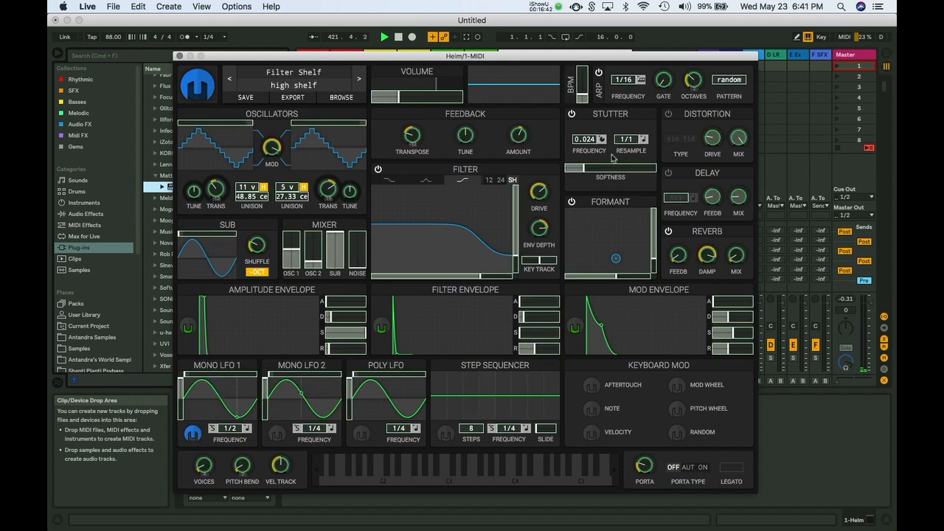
{"action": "left_click_drag", "start_coordinate": [651, 264], "coordinate": [651, 221]}
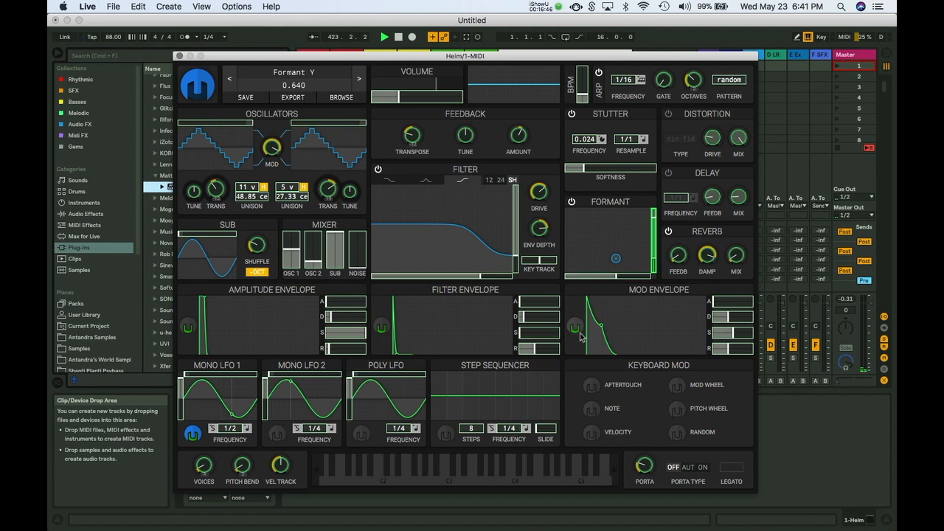
{"action": "left_click", "coordinate": [193, 436]}
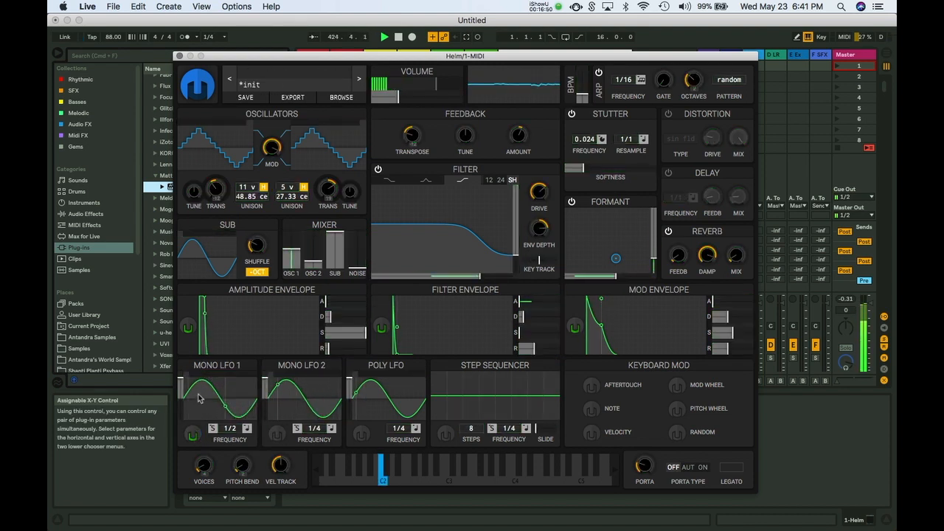
Step: Set Mono LFO 1's frequency to 2/1
{"action": "left_click", "coordinate": [216, 428]}
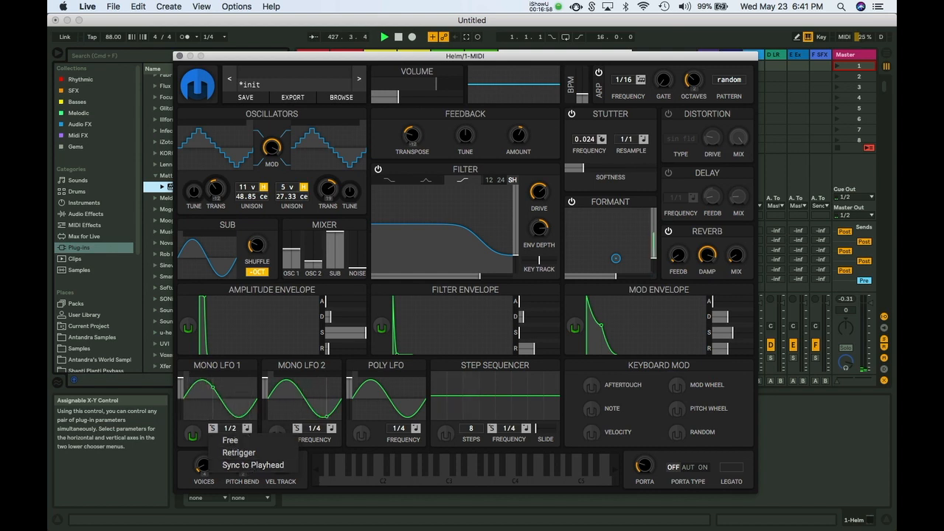
{"action": "left_click", "coordinate": [248, 440]}
{"action": "left_click_drag", "start_coordinate": [233, 388], "coordinate": [237, 432]}
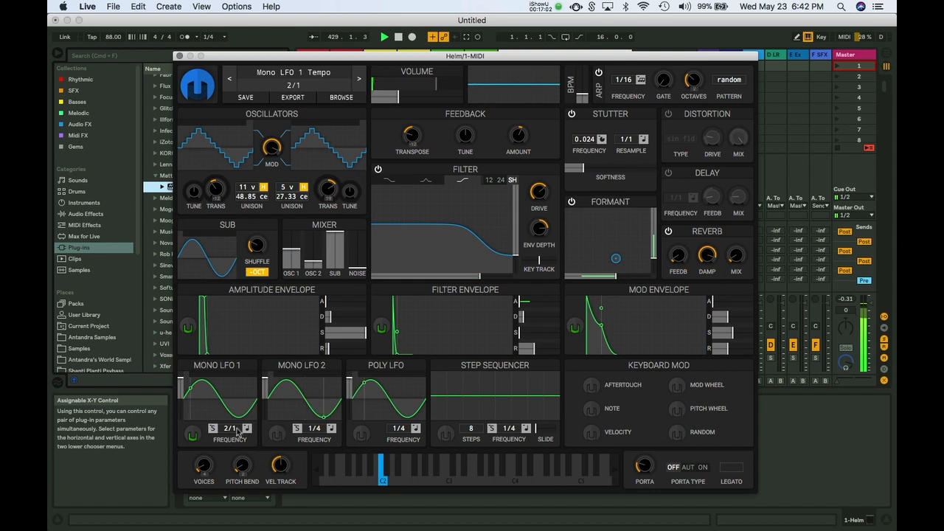
Step: Try Mono LFO 1 in Retrigger and Free modes, and return it to Sync to Playhead
{"action": "left_click", "coordinate": [213, 429]}
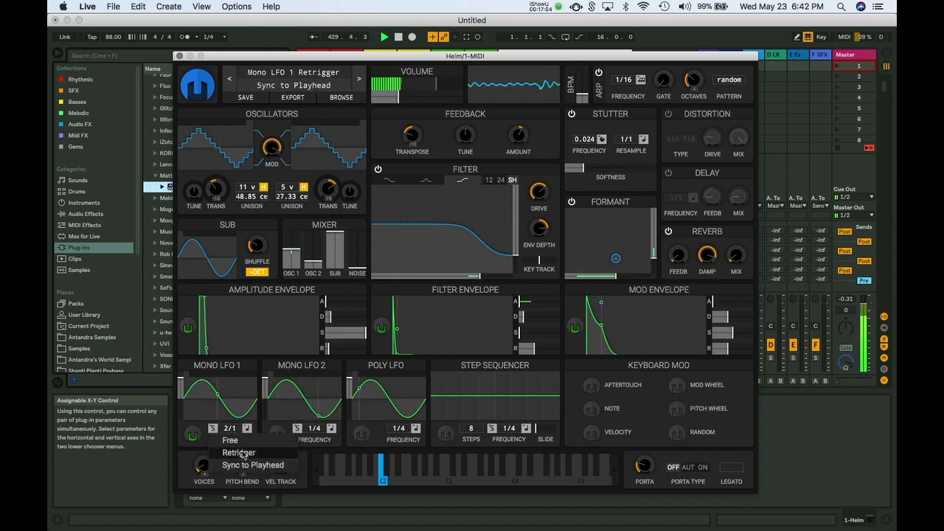
{"action": "left_click", "coordinate": [241, 453]}
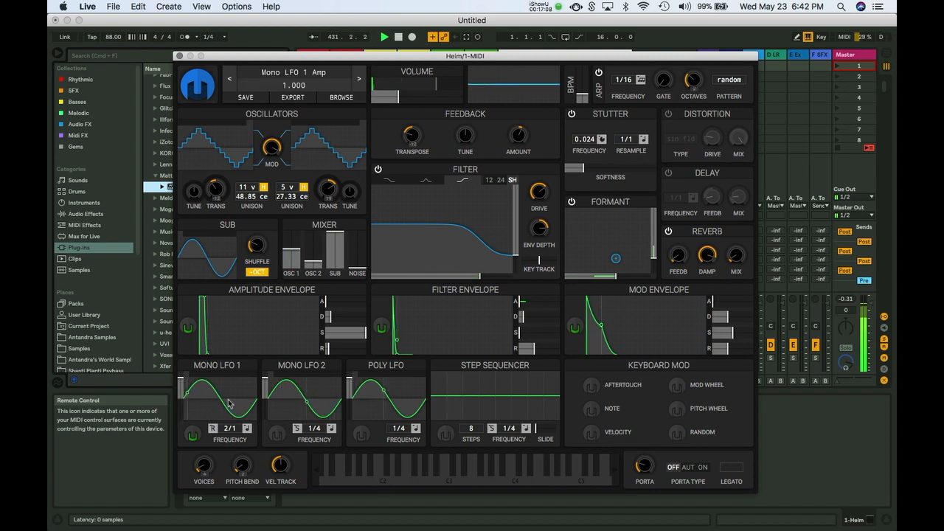
{"action": "left_click", "coordinate": [213, 428]}
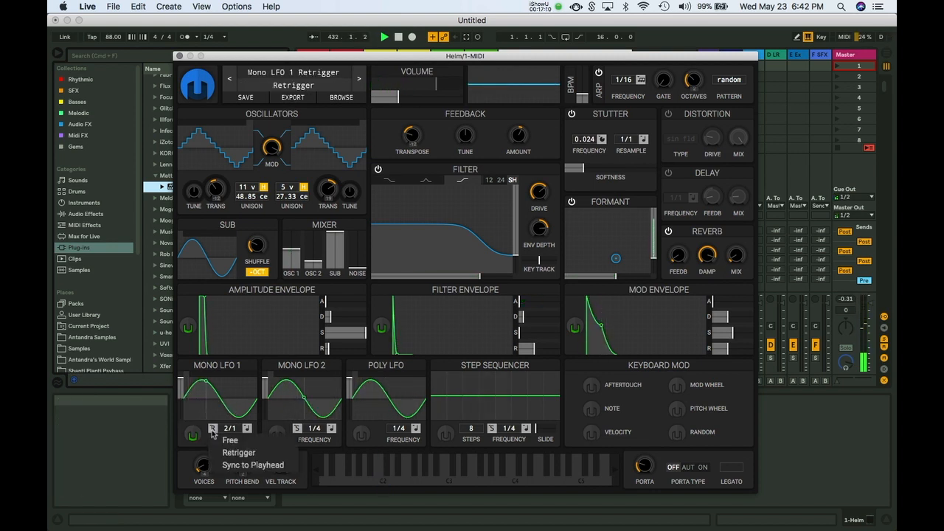
{"action": "left_click", "coordinate": [230, 441]}
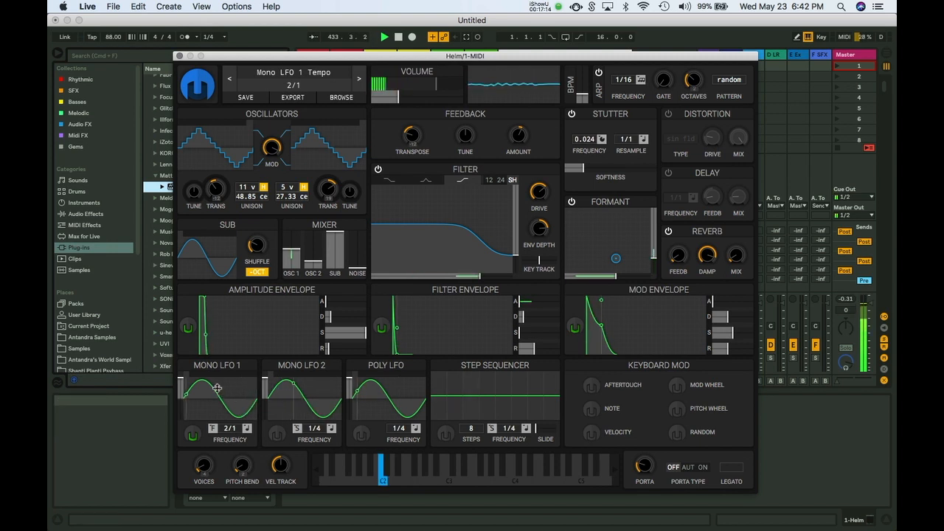
{"action": "left_click", "coordinate": [212, 428]}
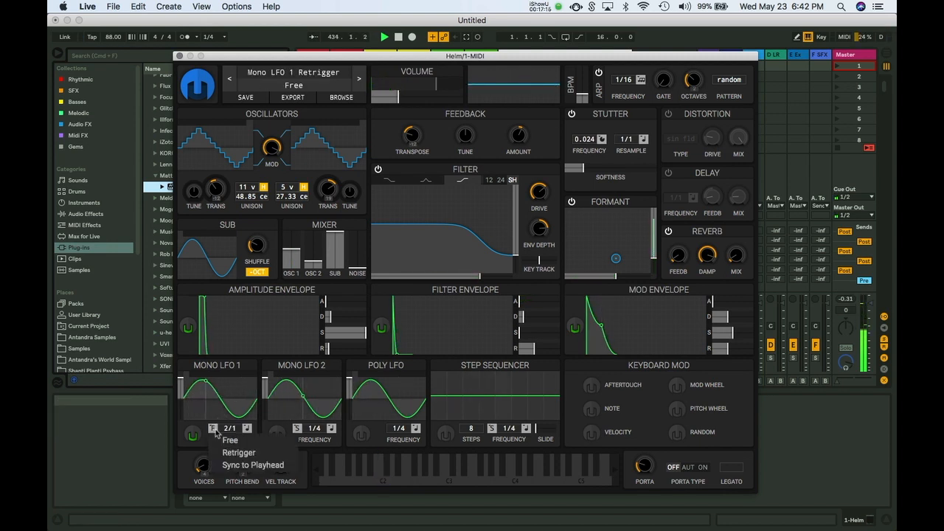
{"action": "left_click", "coordinate": [250, 467]}
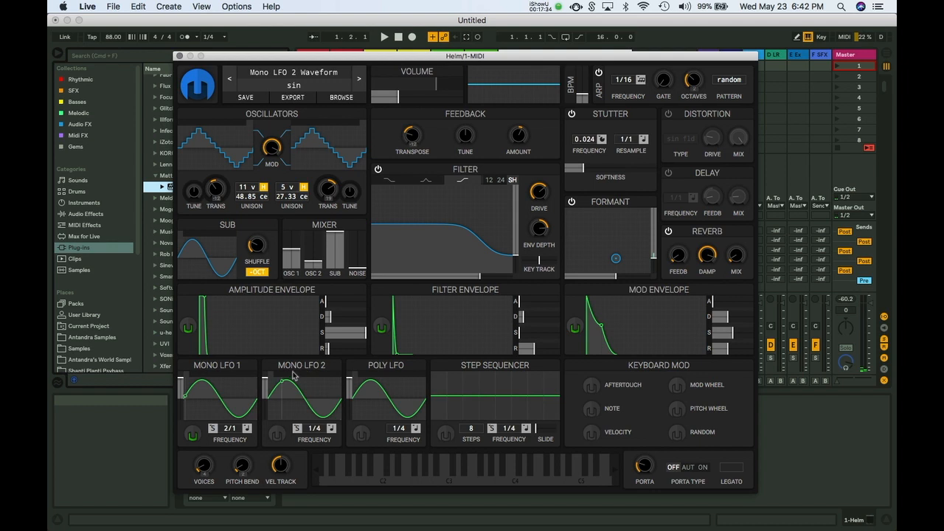
Step: Modulate the filter resonance slider and the oscillators' cross modulation with Mono LFO 2, playing a note to hear it
{"action": "key", "text": "a"}
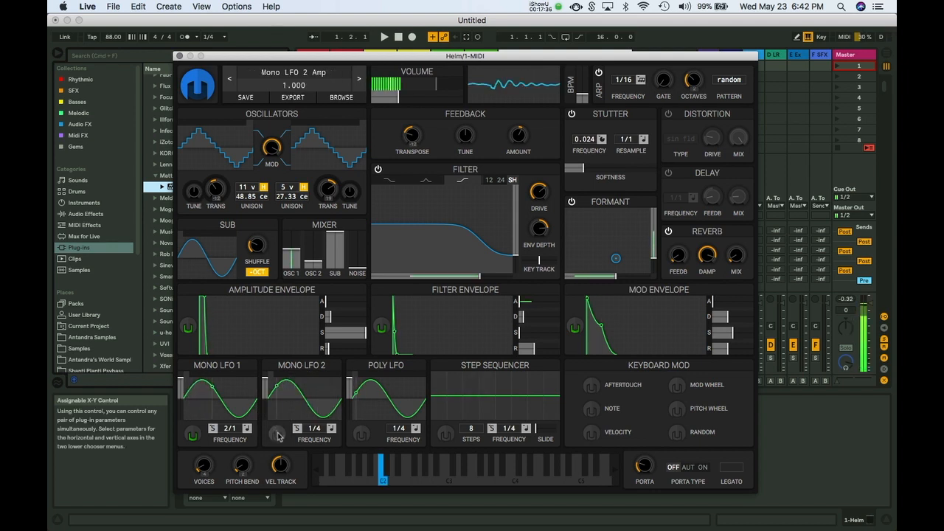
{"action": "left_click", "coordinate": [277, 436]}
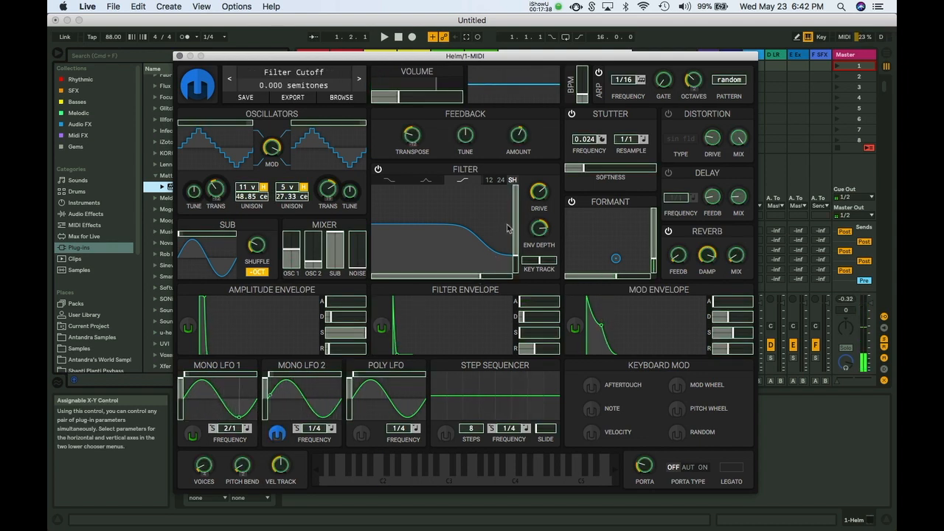
{"action": "left_click_drag", "start_coordinate": [517, 251], "coordinate": [439, 286]}
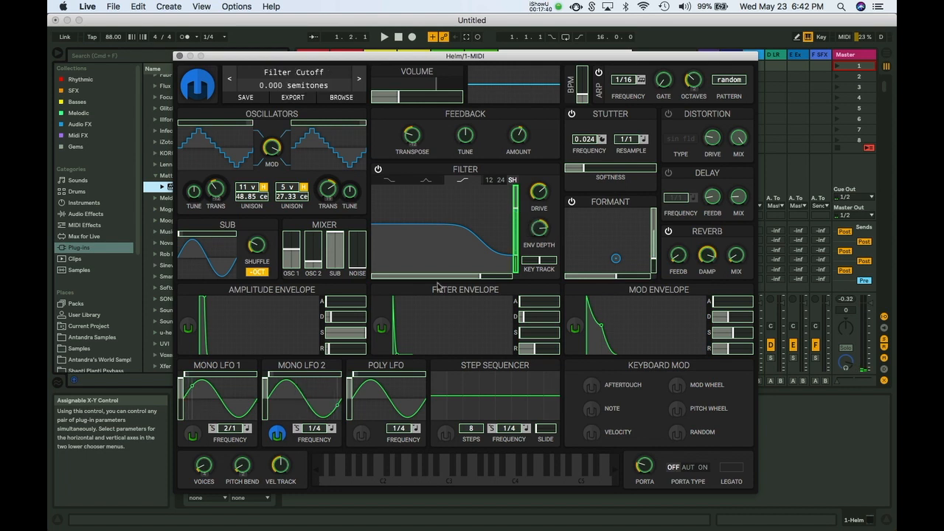
{"action": "key", "text": "a"}
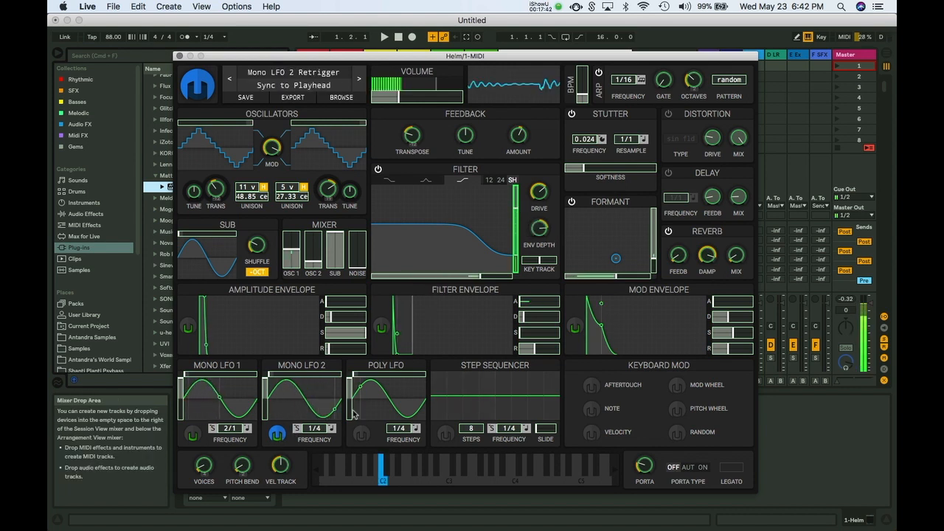
{"action": "left_click_drag", "start_coordinate": [517, 209], "coordinate": [507, 384]}
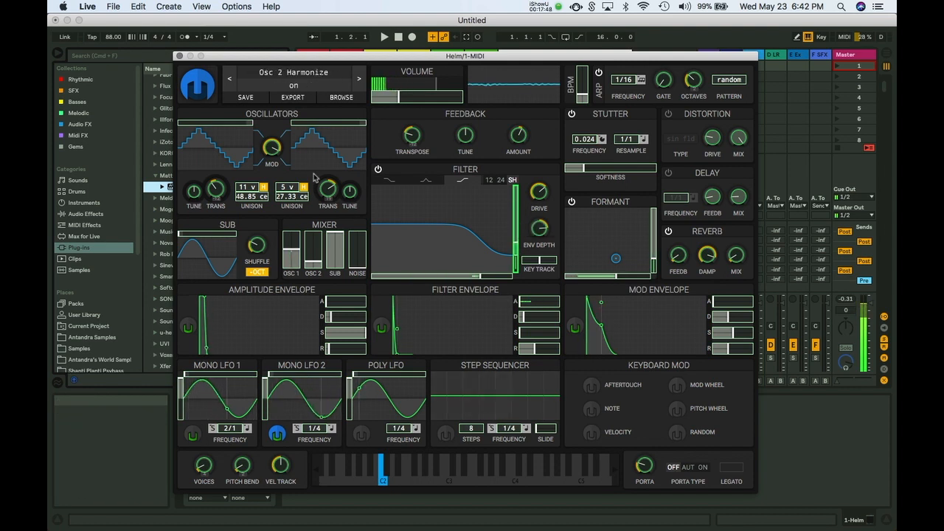
{"action": "mouse_move", "coordinate": [273, 149]}
{"action": "left_mouse_down"}
{"action": "mouse_move", "coordinate": [275, 284]}
{"action": "mouse_move", "coordinate": [274, 154]}
{"action": "left_mouse_up"}
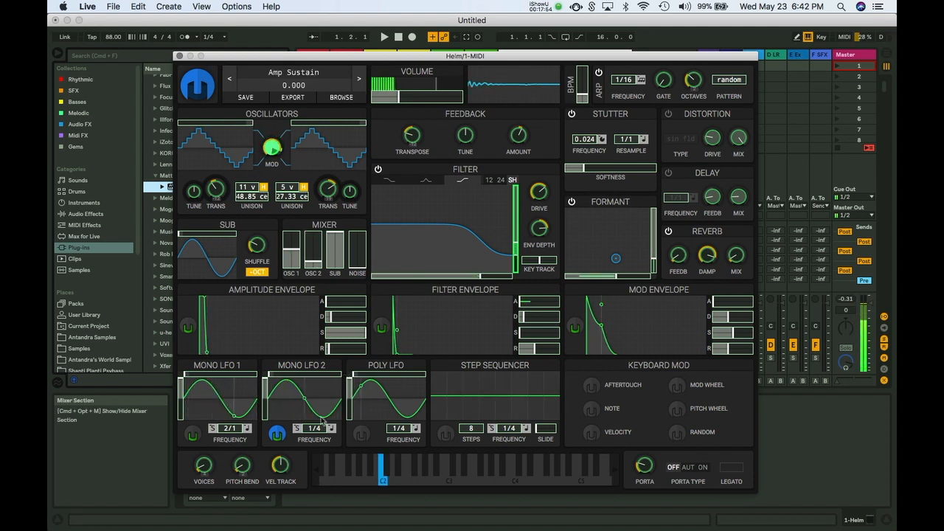
Step: Try modulating Mono LFO 2's tempo with itself by -4 and 11, and remove that modulation
{"action": "scroll", "coordinate": [314, 430], "scroll_direction": "up", "scroll_amount": 3}
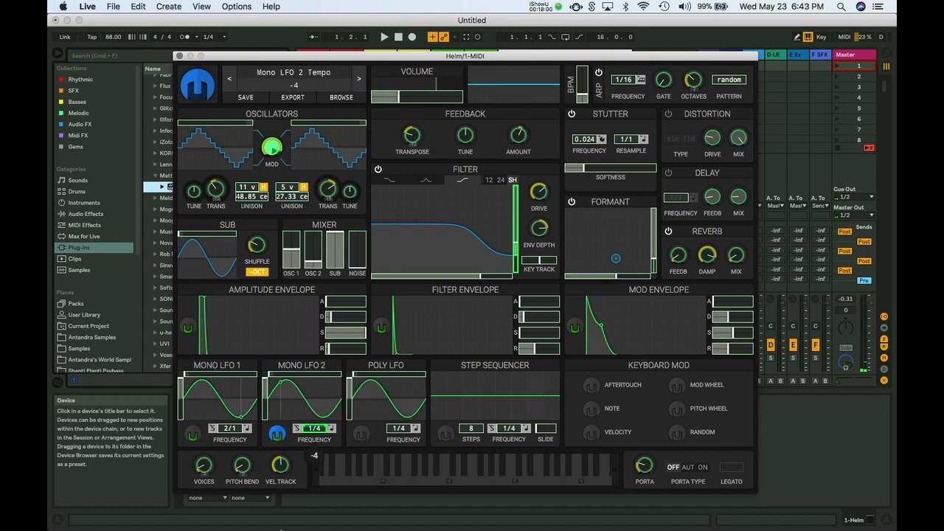
{"action": "left_click_drag", "start_coordinate": [312, 431], "coordinate": [276, 6]}
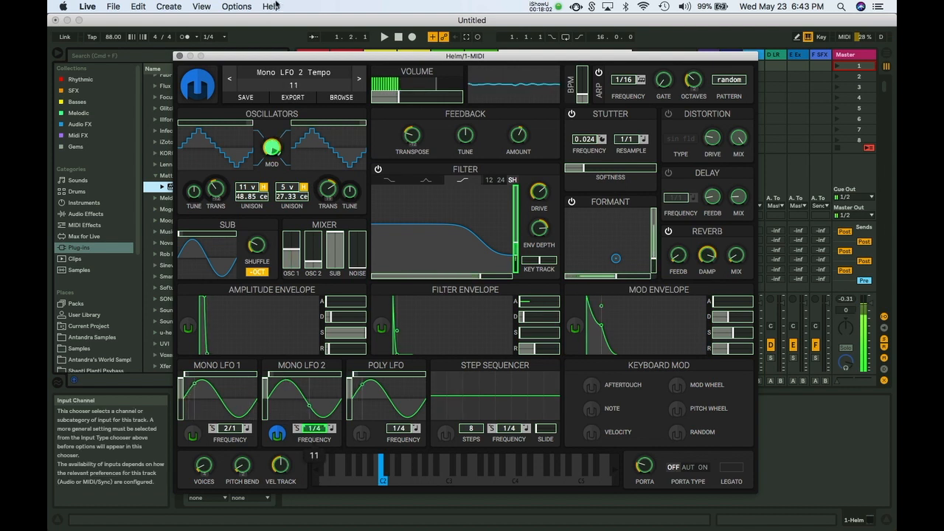
{"action": "left_click_drag", "start_coordinate": [314, 430], "coordinate": [317, 465]}
{"action": "double_click", "coordinate": [316, 430]}
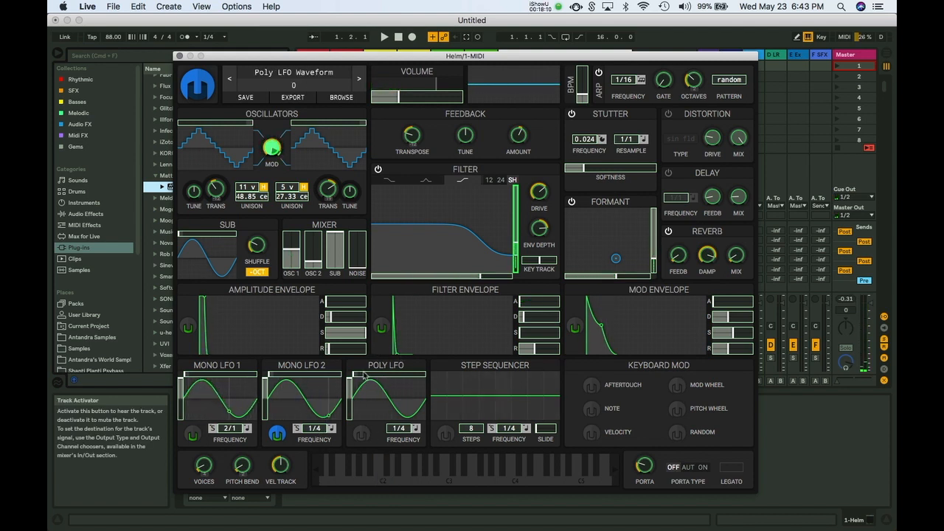
Step: Modulate the filter envelope's attack and the Poly LFO's own frequency with the Poly LFO
{"action": "left_click", "coordinate": [362, 434]}
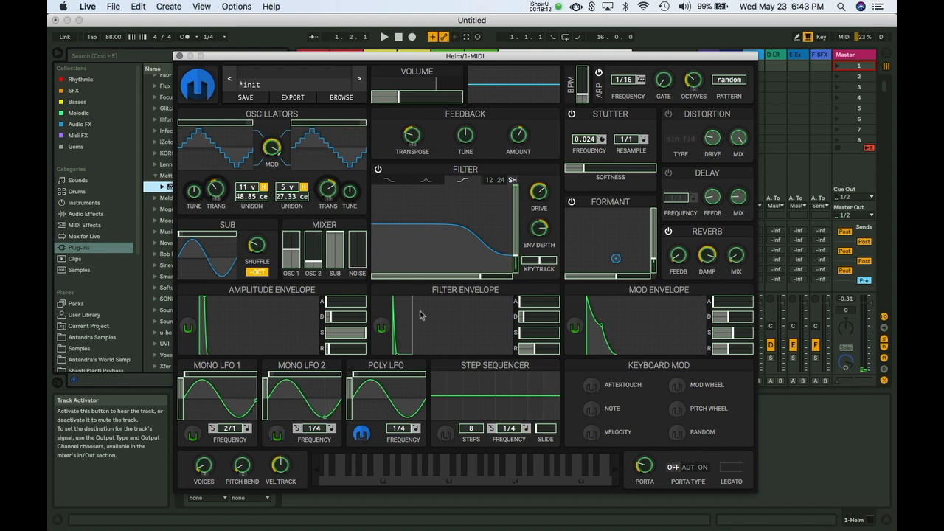
{"action": "left_click_drag", "start_coordinate": [524, 303], "coordinate": [544, 304]}
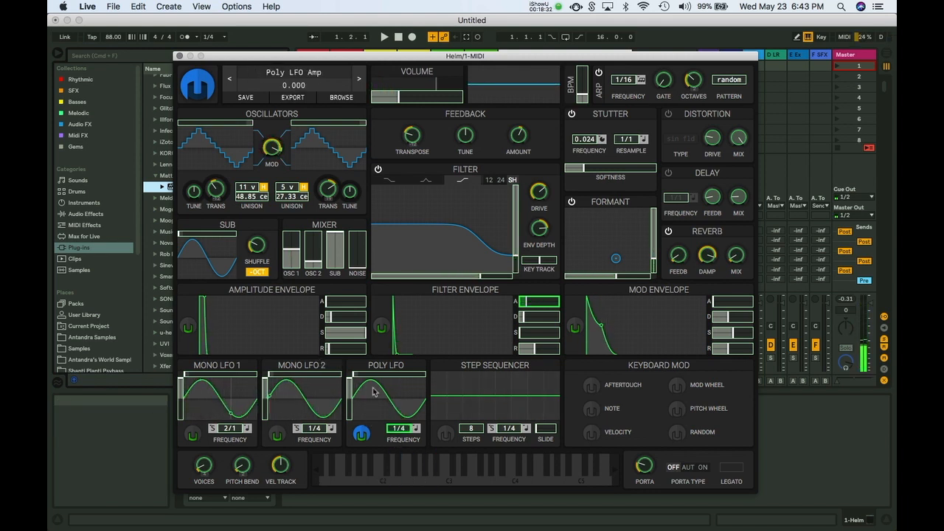
Step: Compare the Poly LFO's frequency sync options with Mono LFO 2's retrigger options
{"action": "left_click", "coordinate": [417, 429]}
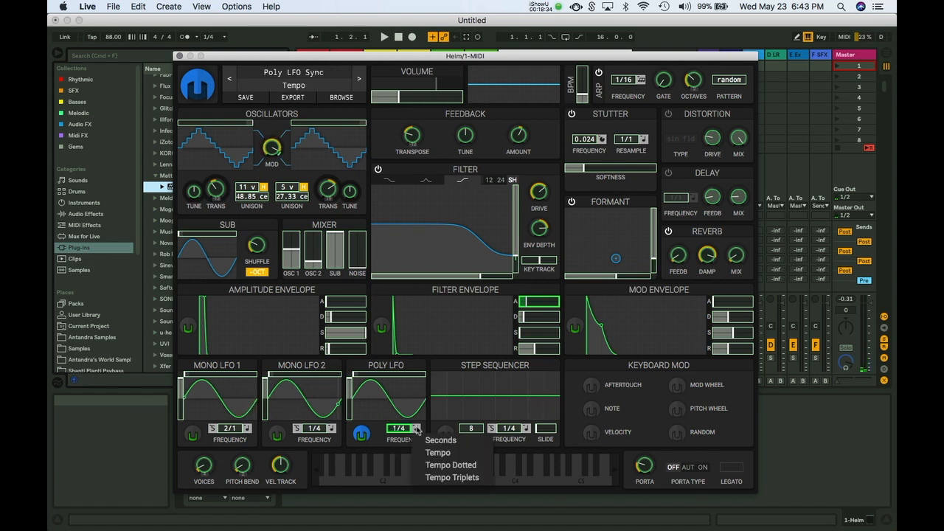
{"action": "left_click", "coordinate": [417, 429]}
{"action": "left_click", "coordinate": [296, 429]}
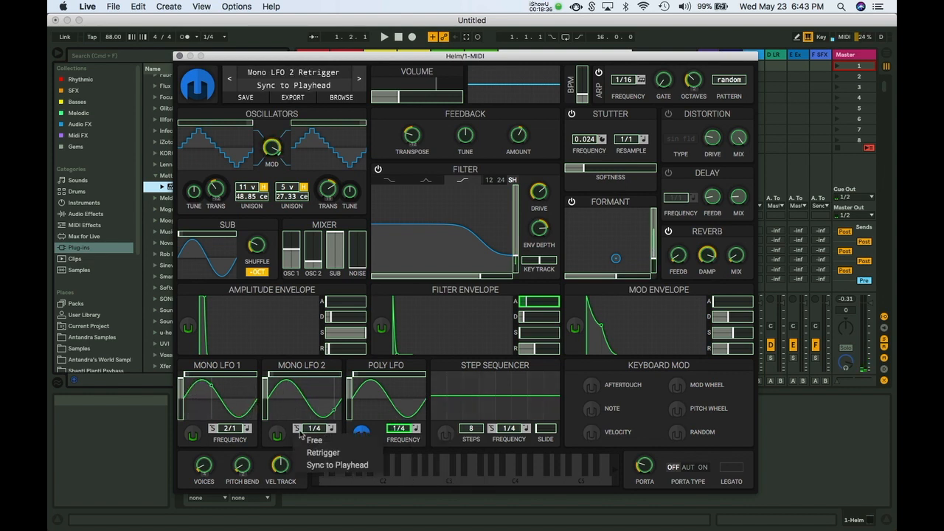
{"action": "left_click", "coordinate": [378, 429]}
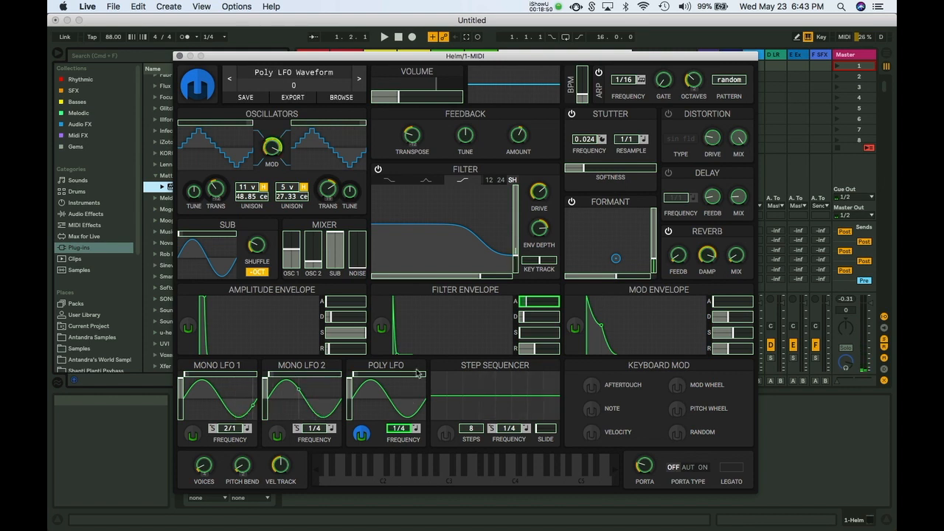
Step: Set the Poly LFO's amplitude to -1.00 and change the waveforms of all three LFOs
{"action": "left_click", "coordinate": [360, 434]}
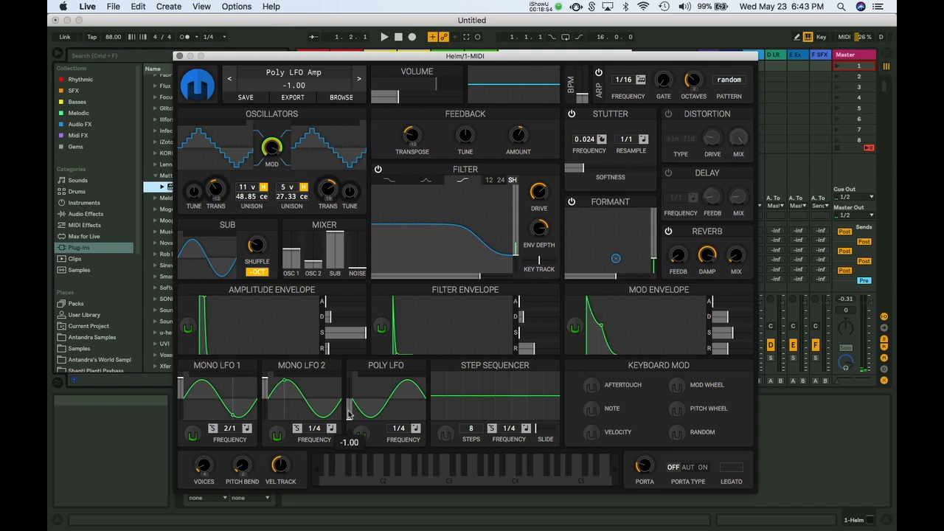
{"action": "left_click_drag", "start_coordinate": [348, 418], "coordinate": [352, 360]}
{"action": "left_click_drag", "start_coordinate": [348, 413], "coordinate": [437, 373]}
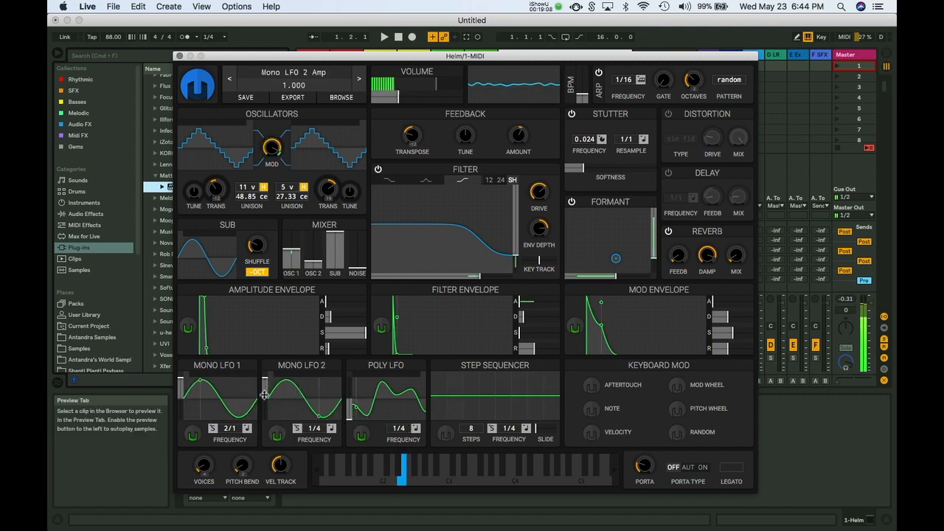
{"action": "left_click", "coordinate": [338, 375]}
{"action": "left_click", "coordinate": [207, 380]}
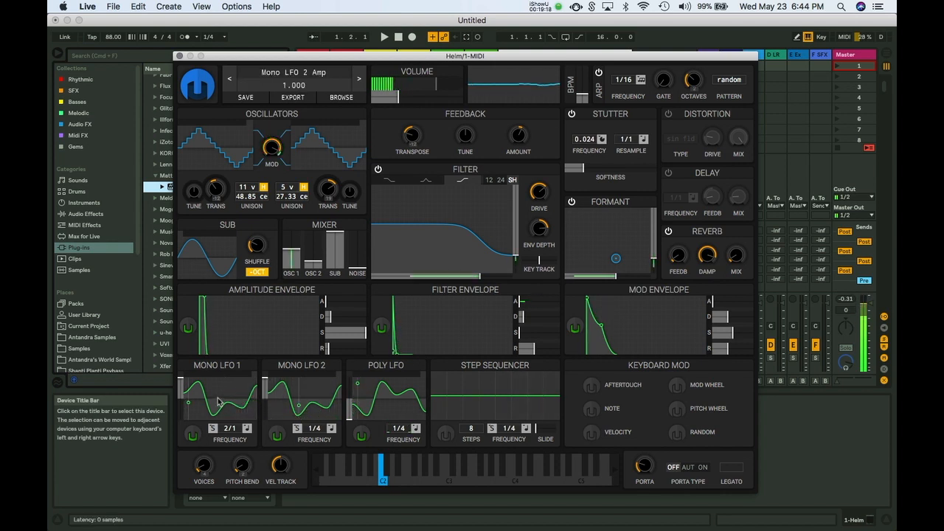
Step: Modulate oscillator 1's transpose with the step sequencer by 36 semitones
{"action": "left_click", "coordinate": [446, 434]}
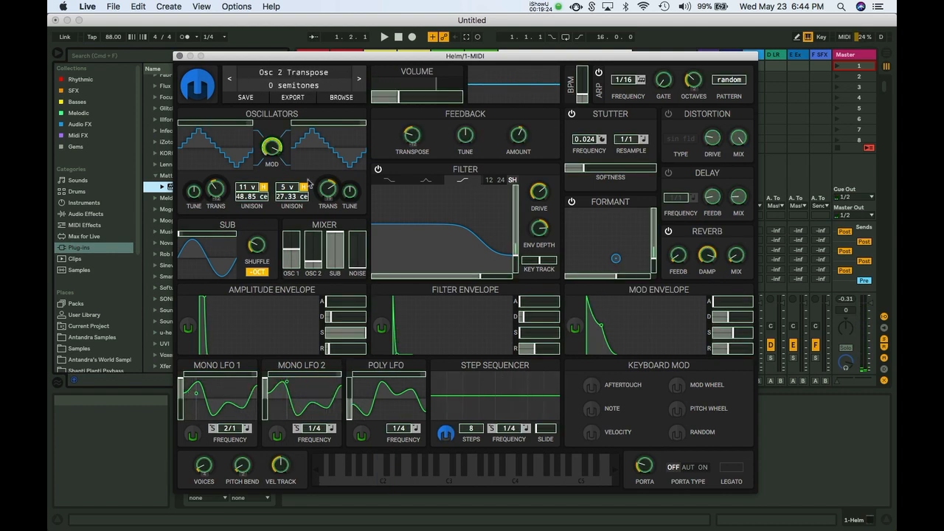
{"action": "left_click_drag", "start_coordinate": [218, 193], "coordinate": [218, 170]}
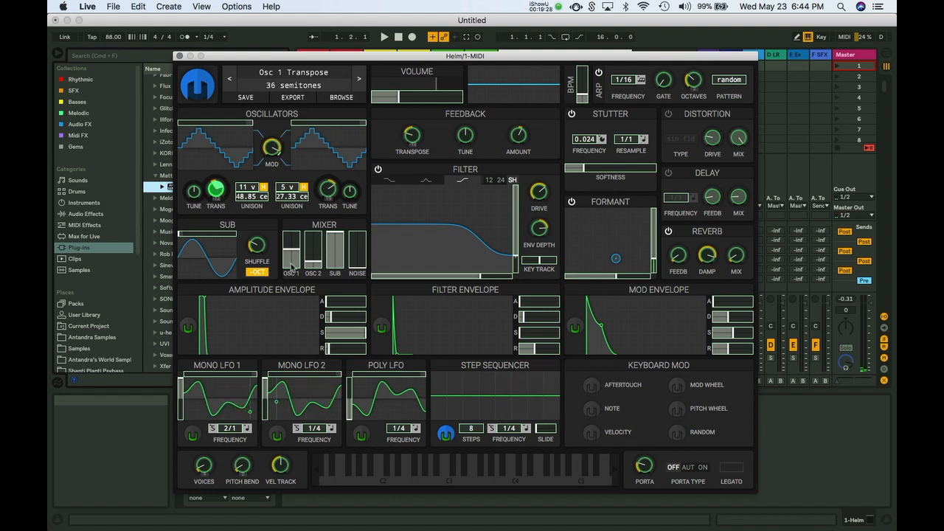
{"action": "left_click", "coordinate": [447, 435]}
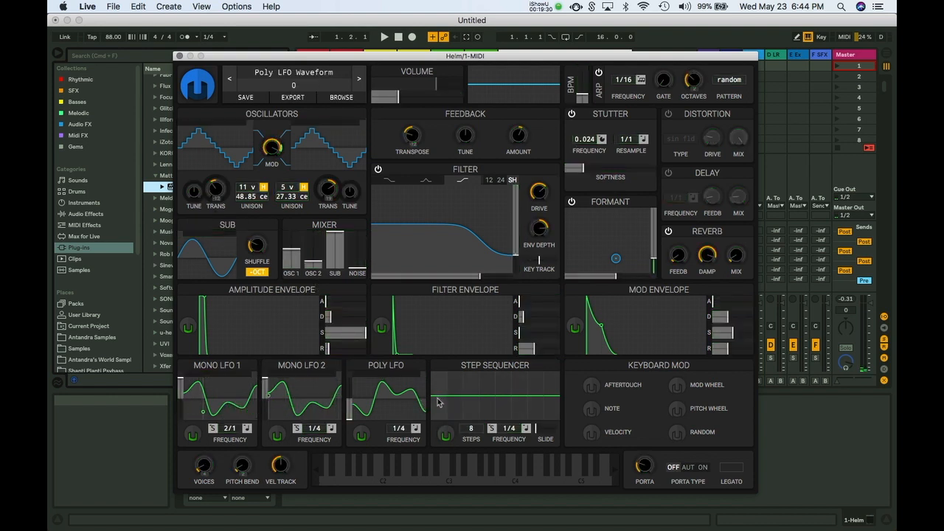
Step: Set the step sequencer to 32 steps and review its retrigger and frequency sync options
{"action": "left_click_drag", "start_coordinate": [472, 428], "coordinate": [471, 421]}
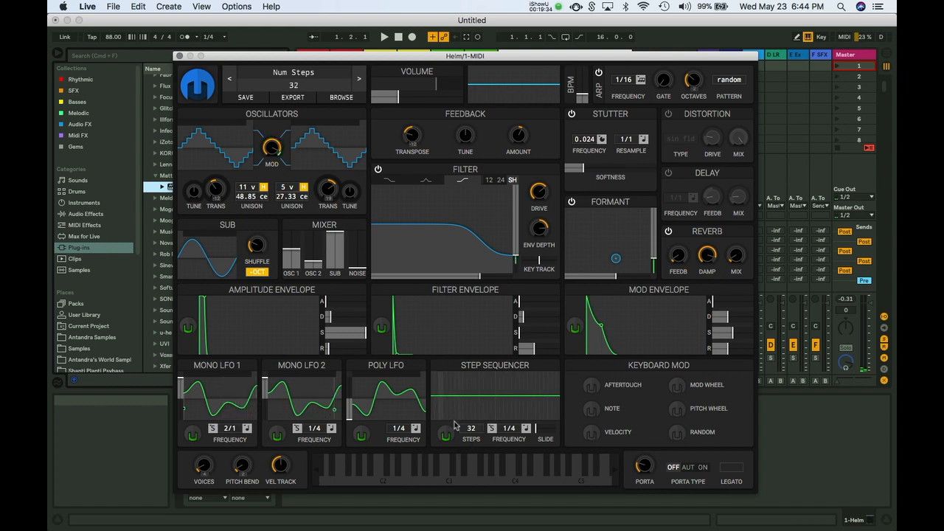
{"action": "left_click", "coordinate": [492, 429]}
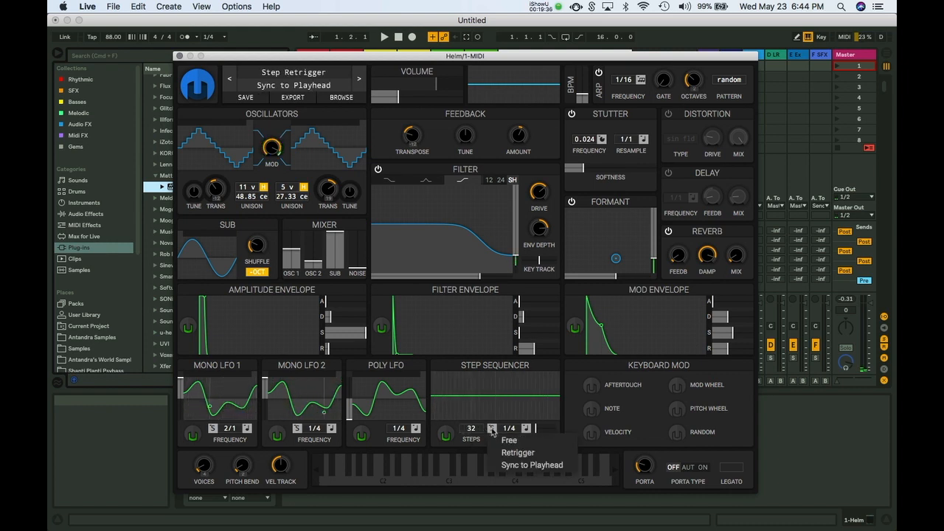
{"action": "left_click", "coordinate": [493, 431]}
{"action": "left_click", "coordinate": [527, 428]}
{"action": "left_click", "coordinate": [528, 429]}
{"action": "left_click", "coordinate": [529, 429]}
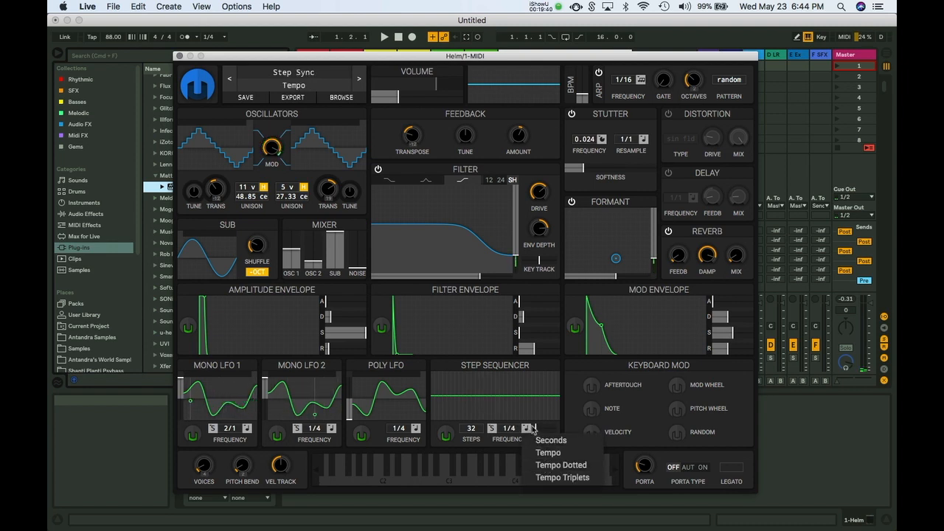
{"action": "left_click", "coordinate": [529, 430]}
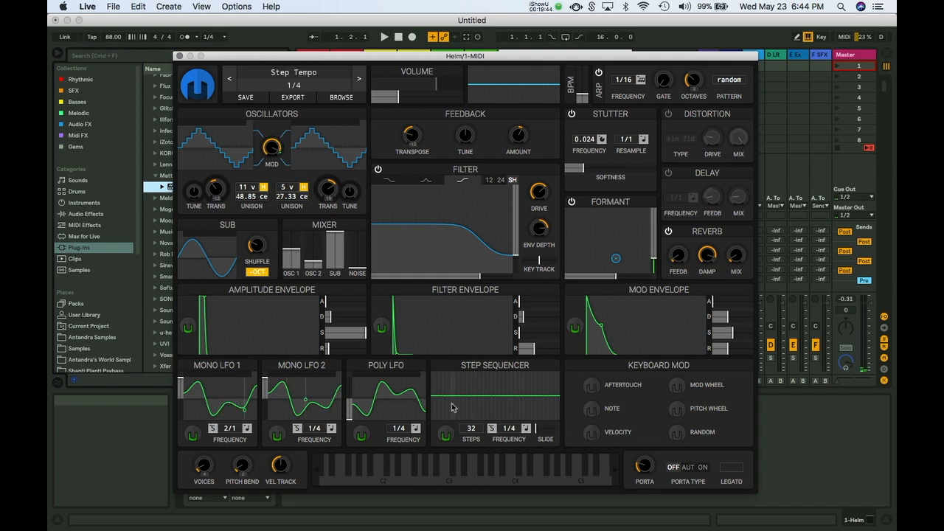
Step: Draw a varied pattern across the step sequencer, set its frequency to 1/8, and play a note to hear it
{"action": "mouse_move", "coordinate": [434, 407]}
{"action": "left_mouse_down"}
{"action": "mouse_move", "coordinate": [445, 392]}
{"action": "mouse_move", "coordinate": [565, 414]}
{"action": "left_mouse_up"}
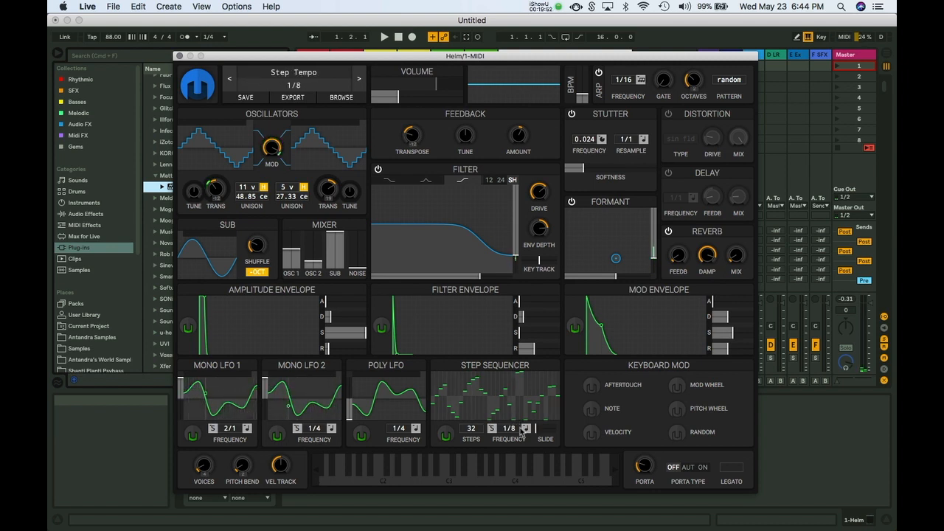
{"action": "key", "text": "a"}
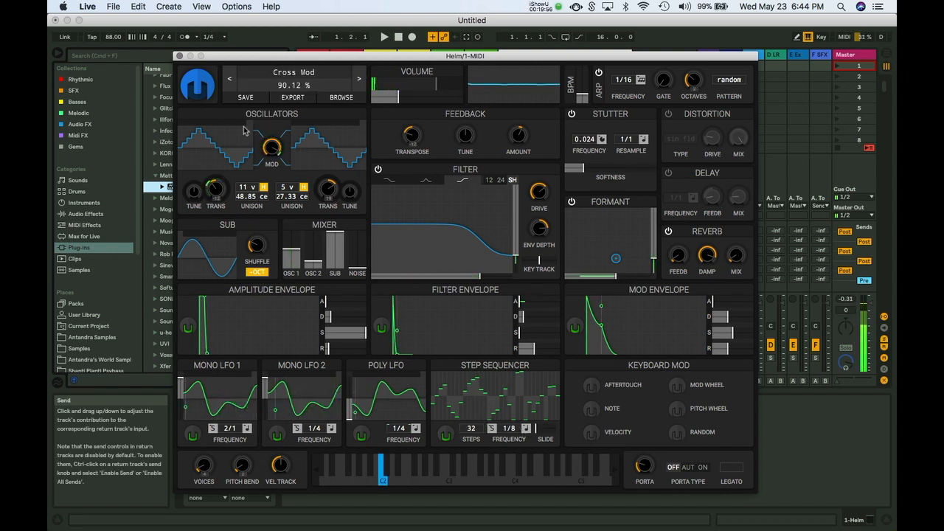
Step: Adjust the oscillators' cross modulation and raise oscillator 1's volume to 0.699
{"action": "left_click_drag", "start_coordinate": [270, 143], "coordinate": [270, 147]}
{"action": "left_click_drag", "start_coordinate": [287, 253], "coordinate": [285, 237]}
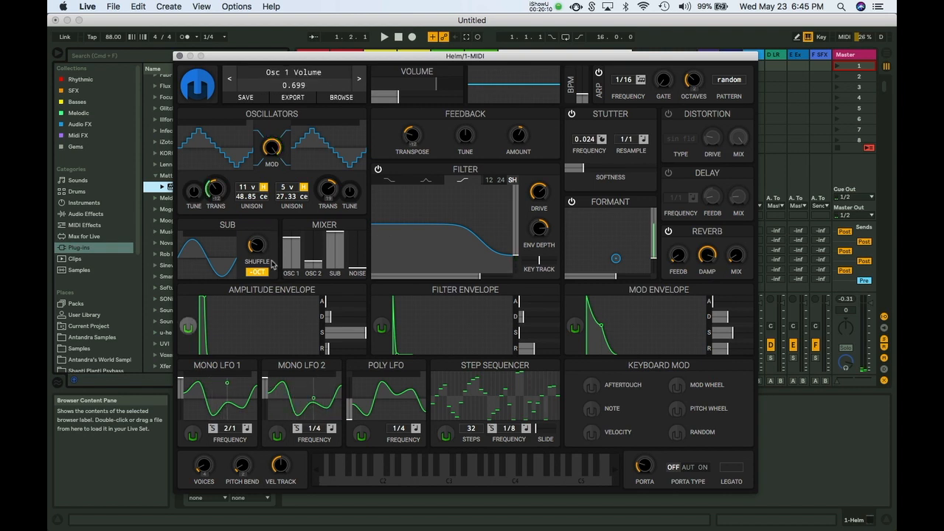
Step: Modulate oscillator 1's volume with the amplitude envelope at an amount of 1.000
{"action": "left_click", "coordinate": [188, 325]}
{"action": "left_click_drag", "start_coordinate": [293, 267], "coordinate": [292, 233]}
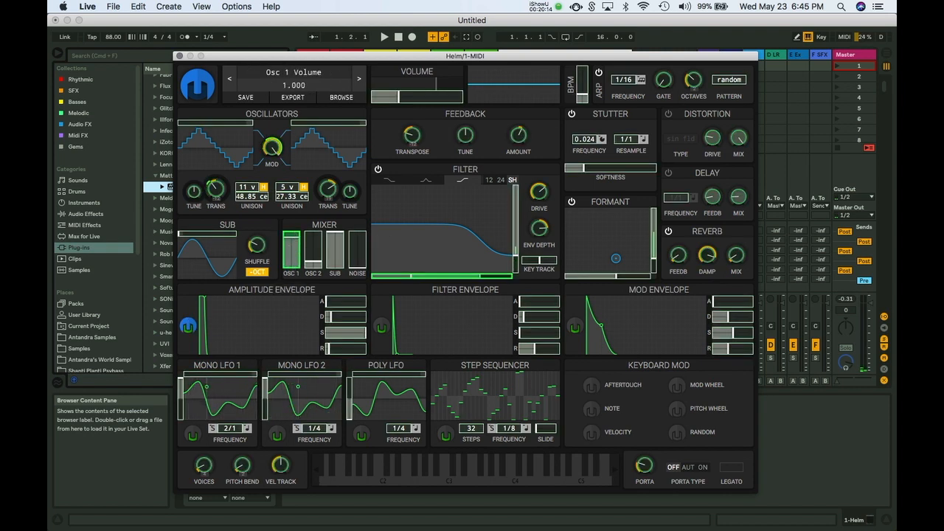
{"action": "left_click", "coordinate": [188, 325]}
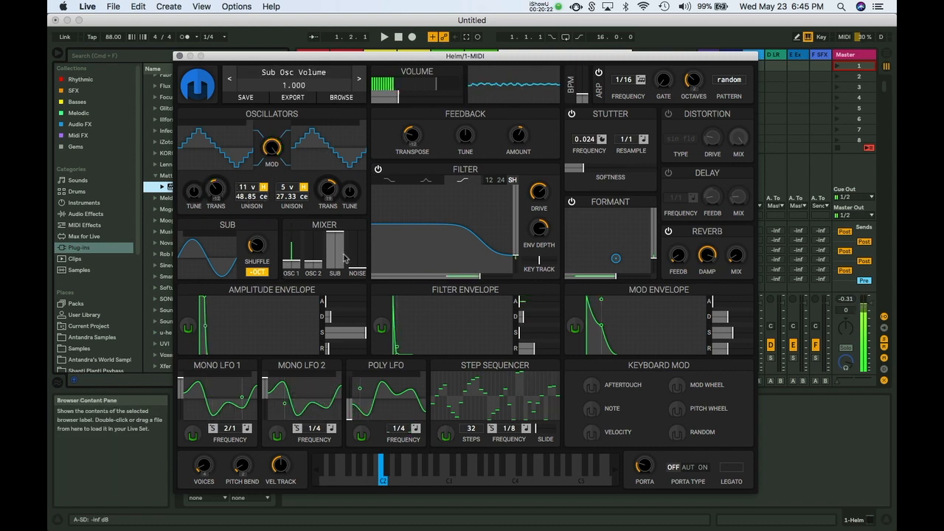
Step: Modulate oscillator 2's transpose with the step sequencer and play a note to hear it
{"action": "left_click", "coordinate": [445, 435]}
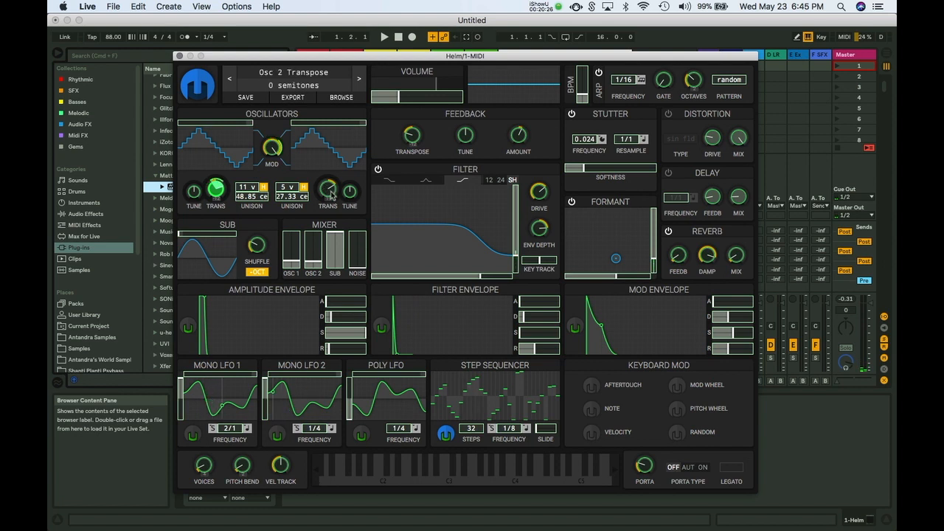
{"action": "left_click_drag", "start_coordinate": [331, 195], "coordinate": [331, 184]}
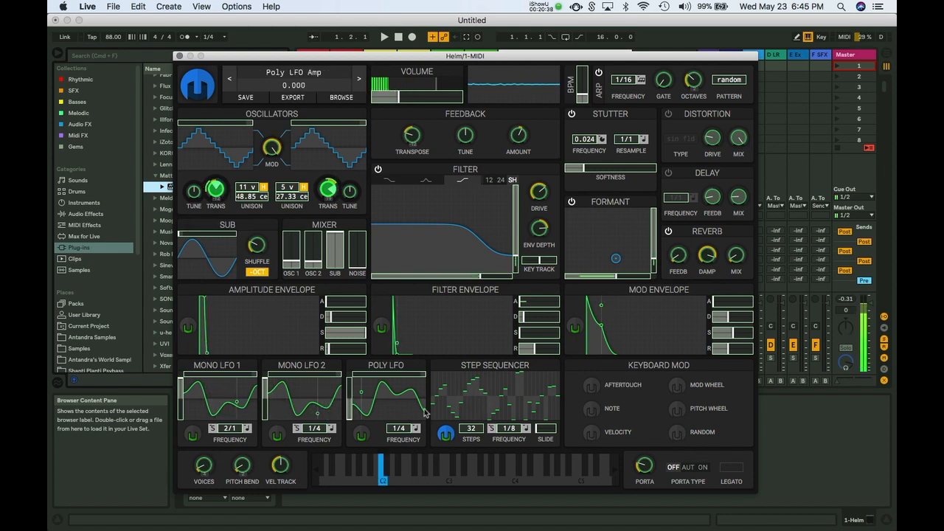
{"action": "left_click", "coordinate": [447, 435]}
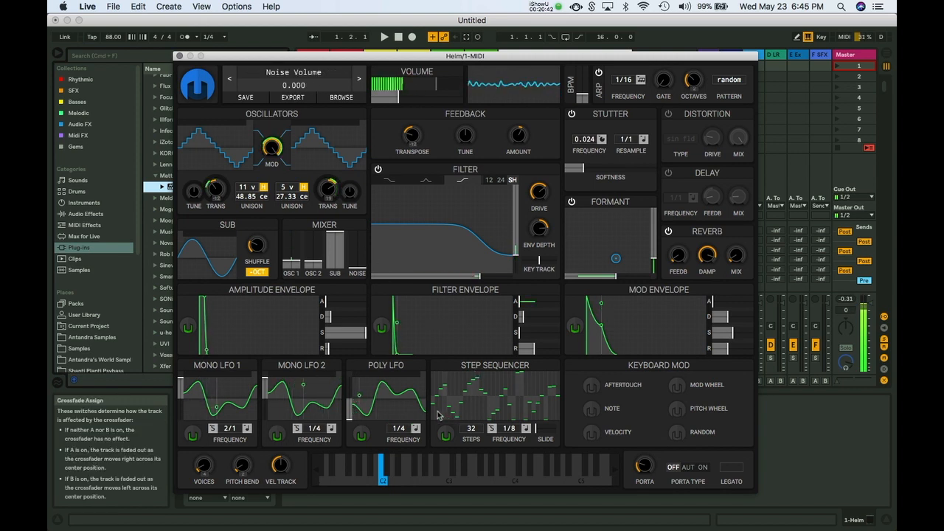
Step: Redraw the step sequencer pattern as a rising and falling curve, turn off Stutter, and play a note
{"action": "mouse_move", "coordinate": [451, 401]}
{"action": "left_mouse_down"}
{"action": "mouse_move", "coordinate": [494, 416]}
{"action": "mouse_move", "coordinate": [549, 418]}
{"action": "mouse_move", "coordinate": [517, 417]}
{"action": "mouse_move", "coordinate": [464, 393]}
{"action": "mouse_move", "coordinate": [559, 390]}
{"action": "left_mouse_up"}
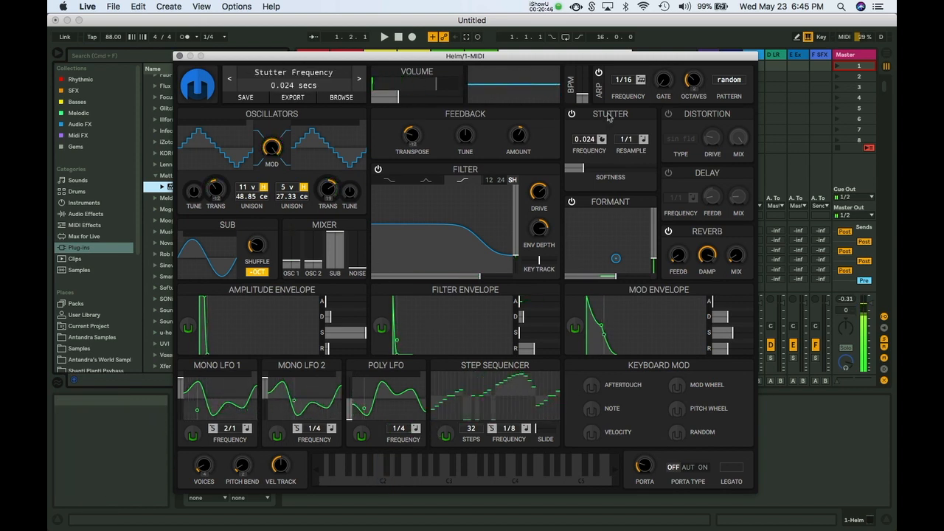
{"action": "left_click", "coordinate": [571, 114]}
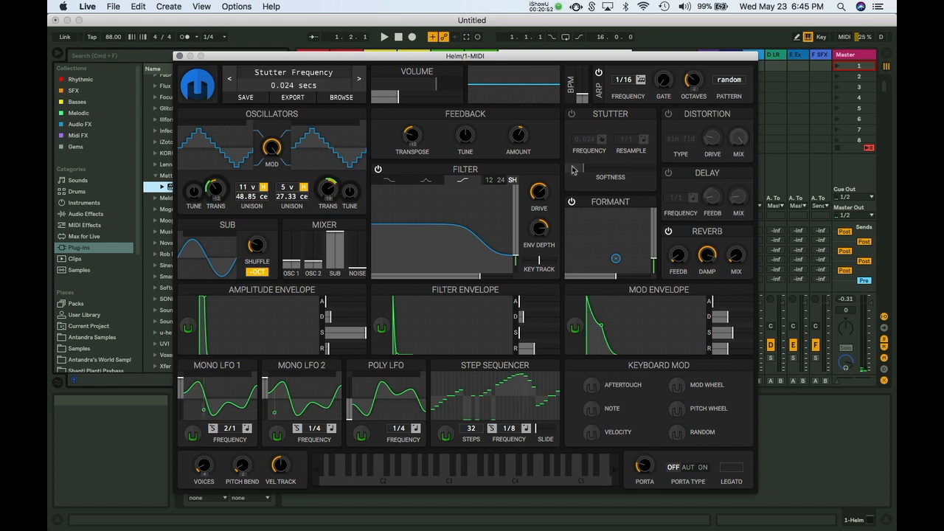
{"action": "key", "text": "a"}
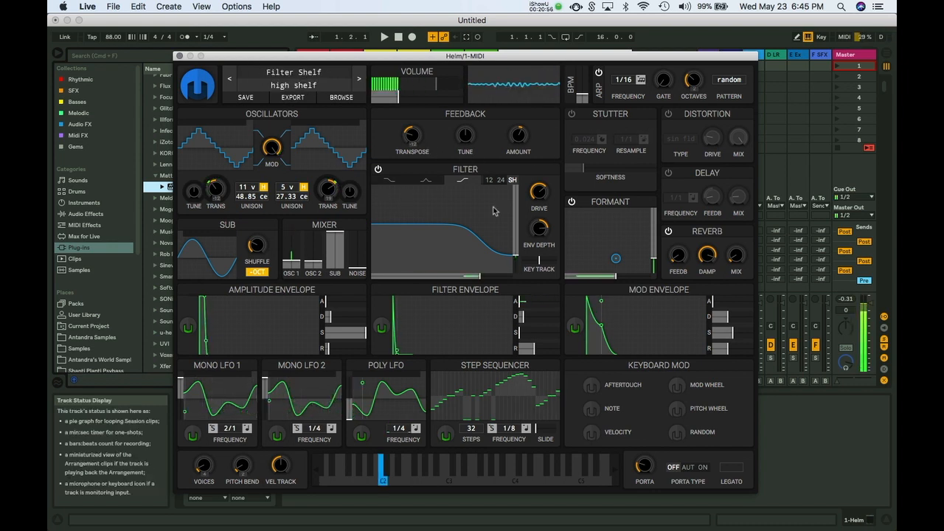
Step: Turn off the Formant, Reverb and Filter sections, and lower the oscillators' cross modulation to 43.60 %
{"action": "left_click", "coordinate": [571, 202]}
{"action": "left_click", "coordinate": [669, 231]}
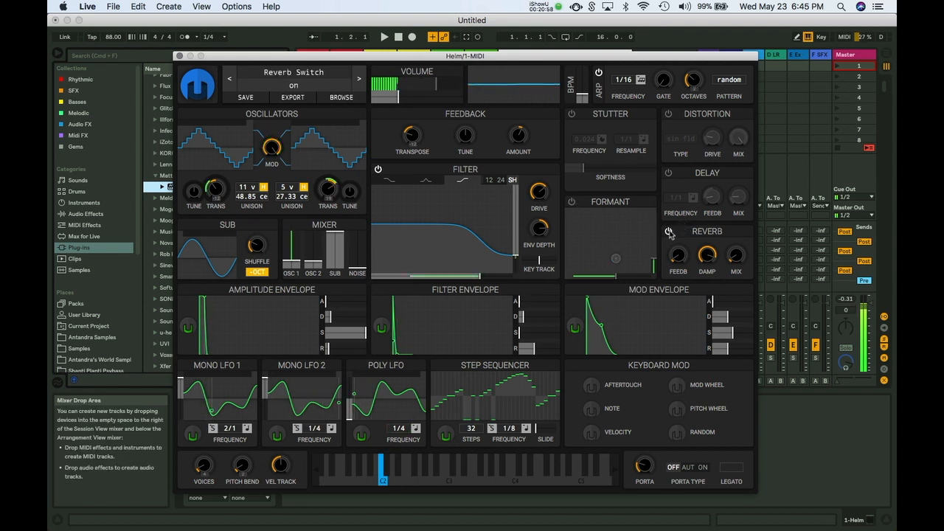
{"action": "left_click", "coordinate": [379, 170]}
{"action": "left_click", "coordinate": [379, 170]}
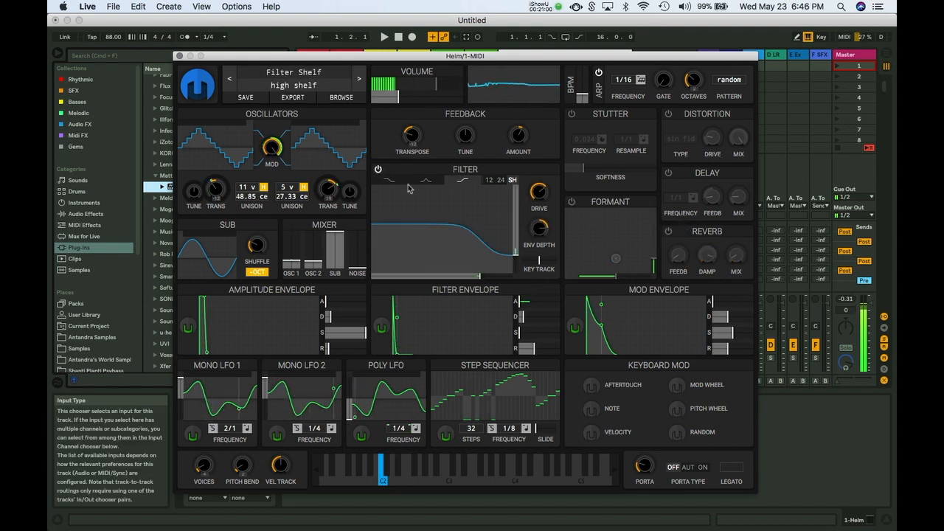
{"action": "left_click", "coordinate": [379, 169]}
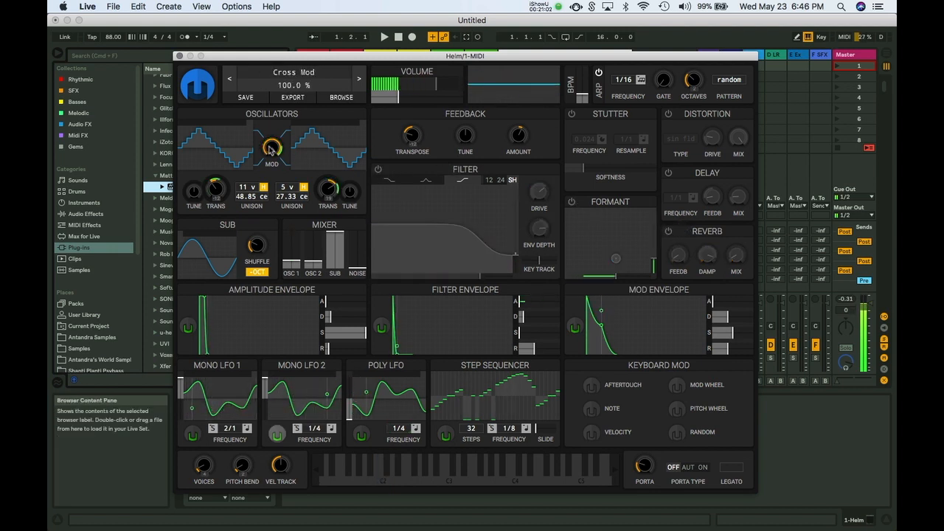
{"action": "mouse_move", "coordinate": [270, 148]}
{"action": "left_mouse_down"}
{"action": "mouse_move", "coordinate": [270, 184]}
{"action": "mouse_move", "coordinate": [270, 166]}
{"action": "left_mouse_up"}
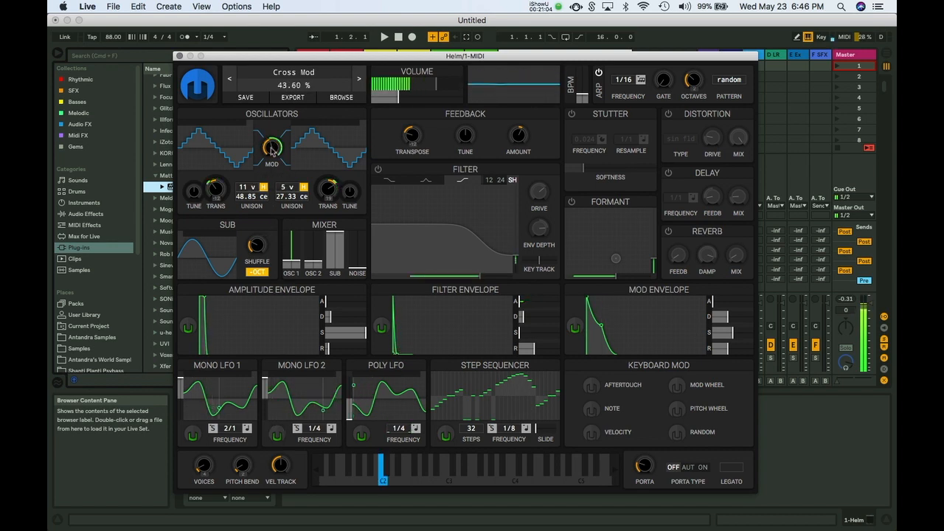
{"action": "left_click", "coordinate": [378, 170]}
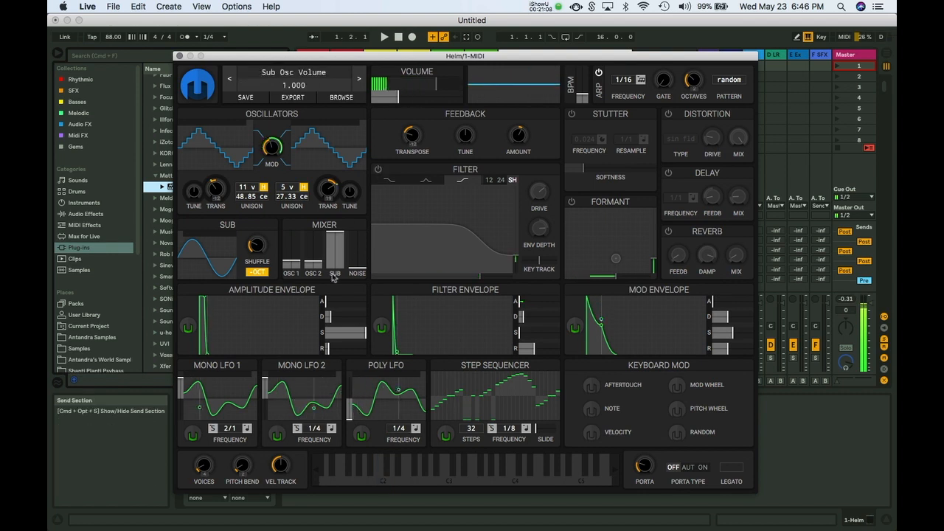
Step: Redraw the step pattern and reroute the step sequencer from the oscillators' transpose to Formant X and Formant Y
{"action": "mouse_move", "coordinate": [436, 398]}
{"action": "left_mouse_down"}
{"action": "mouse_move", "coordinate": [453, 389]}
{"action": "mouse_move", "coordinate": [539, 408]}
{"action": "left_mouse_up"}
{"action": "left_click", "coordinate": [447, 436]}
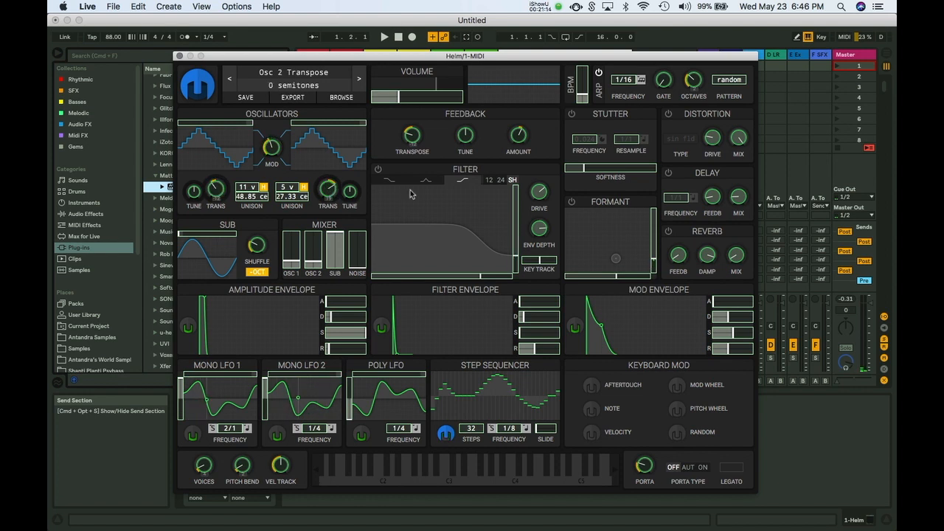
{"action": "left_click", "coordinate": [613, 279]}
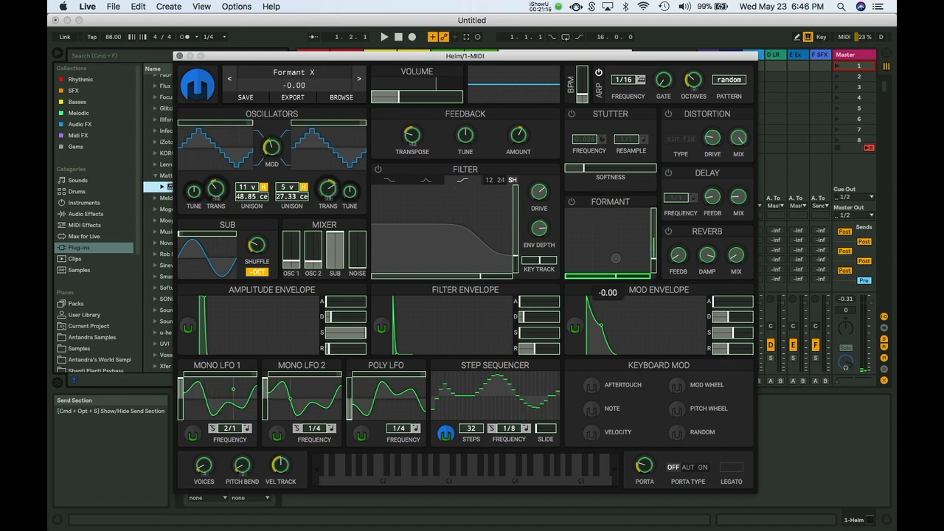
{"action": "left_click_drag", "start_coordinate": [598, 277], "coordinate": [575, 277]}
{"action": "left_click_drag", "start_coordinate": [654, 251], "coordinate": [653, 247]}
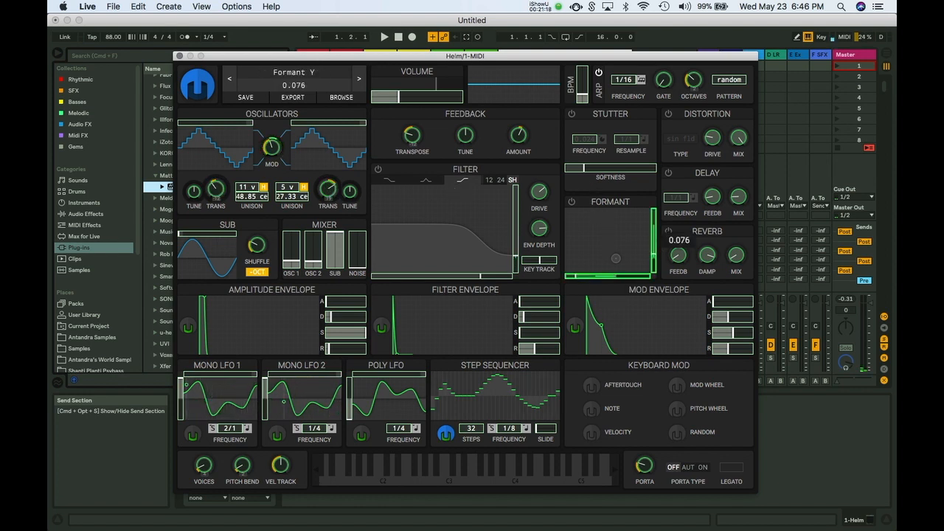
{"action": "left_click", "coordinate": [445, 434]}
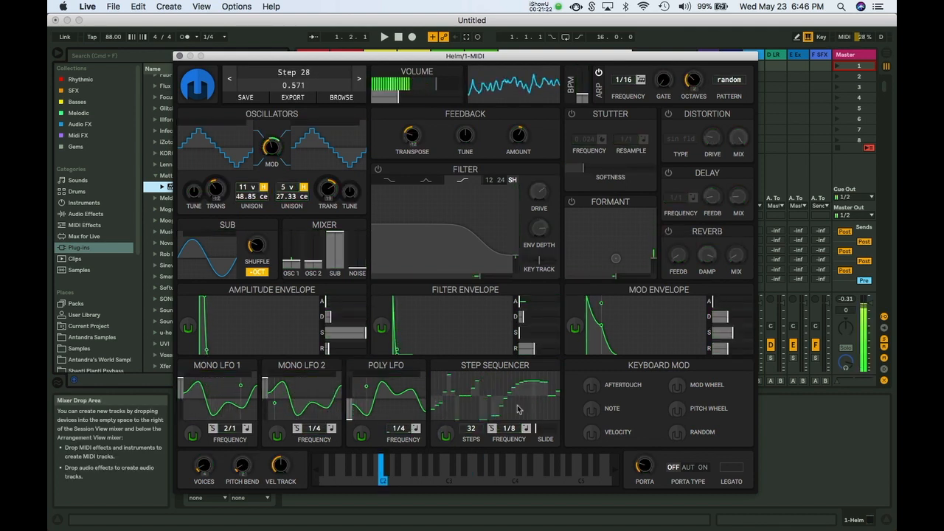
Step: Set the step sequencer's tempo-synced frequency to 1/32 and go through its retrigger options
{"action": "left_click", "coordinate": [526, 428]}
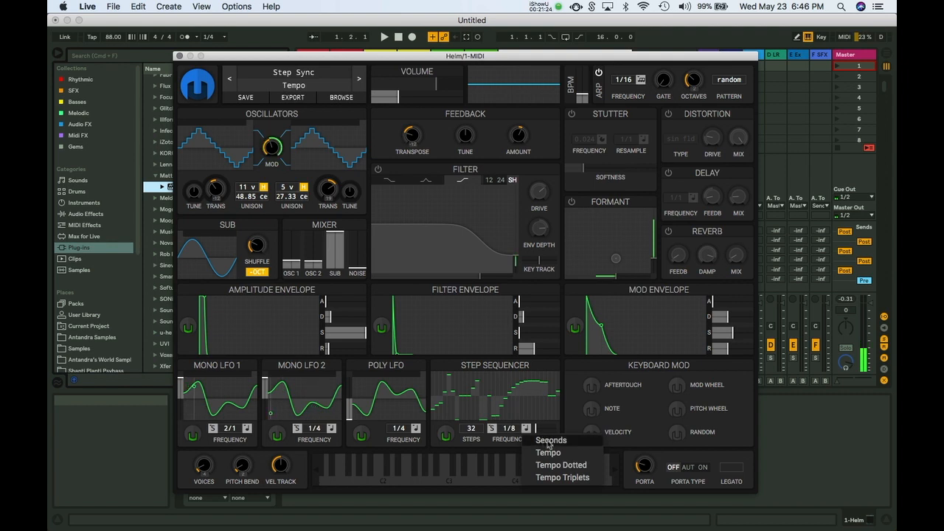
{"action": "left_click", "coordinate": [549, 452]}
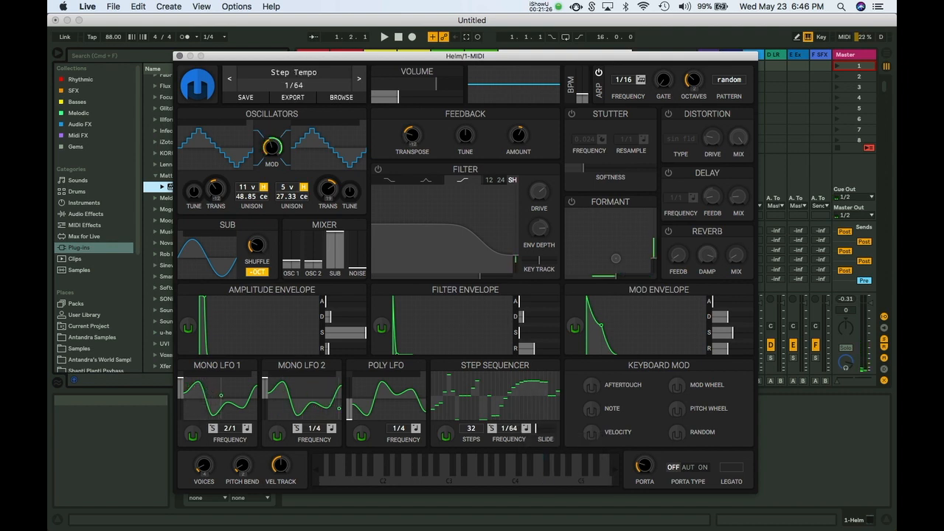
{"action": "left_click_drag", "start_coordinate": [511, 430], "coordinate": [512, 443]}
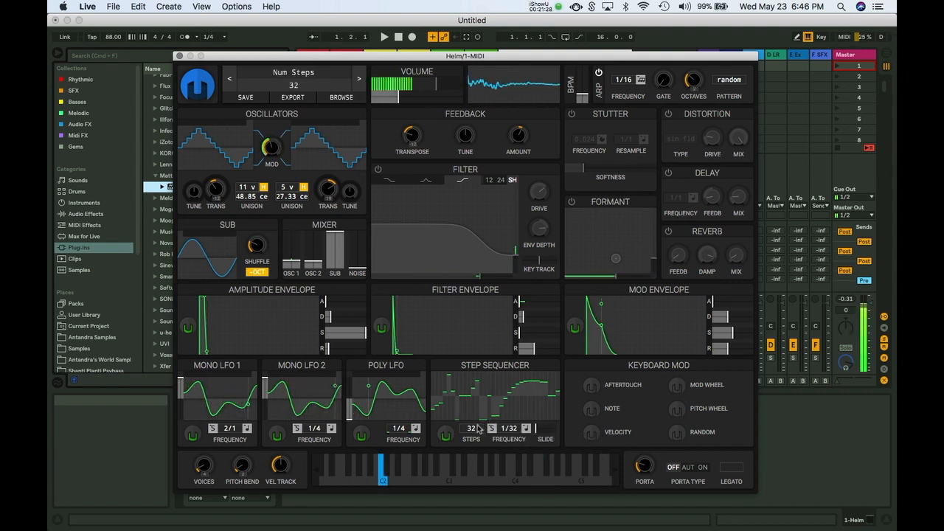
{"action": "left_click", "coordinate": [492, 428]}
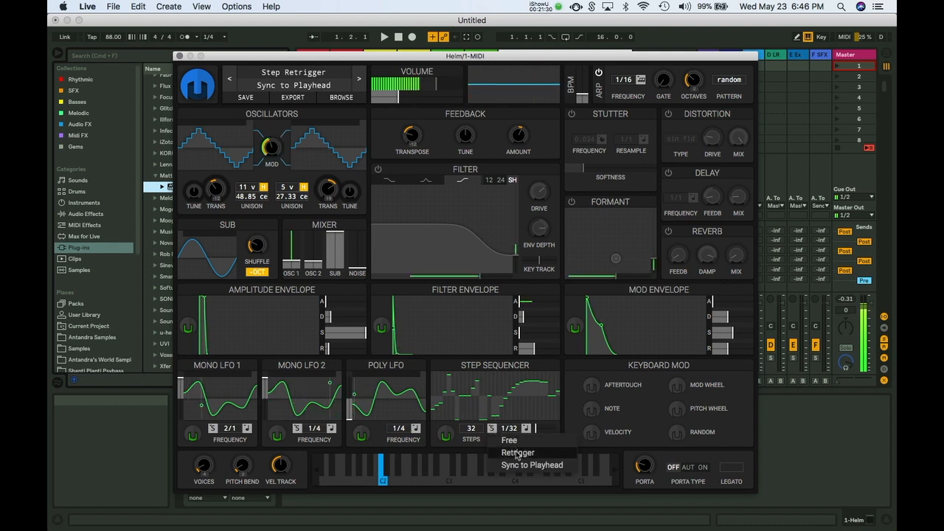
{"action": "left_click", "coordinate": [517, 453]}
Step: Draw a more varied step sequencer pattern, turn on Formant, and position it at about X 0.493 and Y 0.523
{"action": "mouse_move", "coordinate": [437, 385]}
{"action": "left_mouse_down"}
{"action": "mouse_move", "coordinate": [511, 412]}
{"action": "mouse_move", "coordinate": [546, 413]}
{"action": "left_mouse_up"}
{"action": "left_click", "coordinate": [569, 206]}
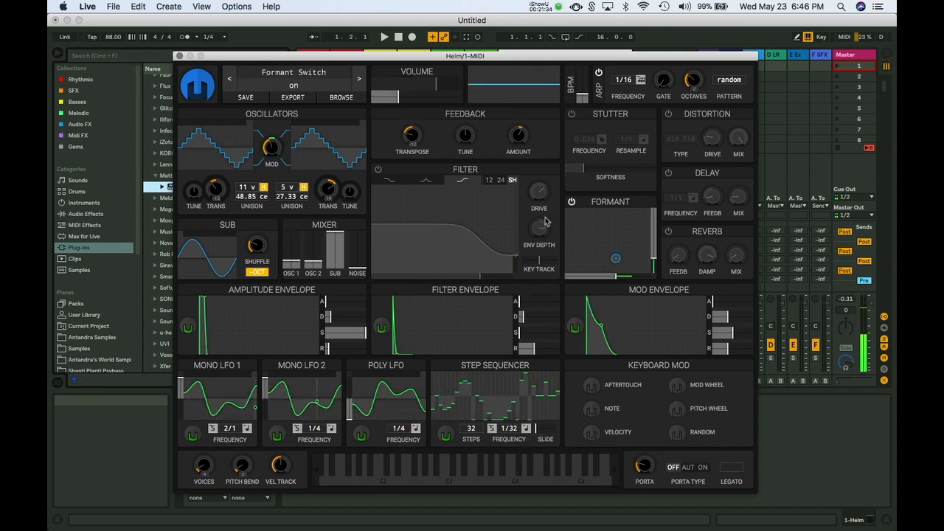
{"action": "left_click_drag", "start_coordinate": [615, 258], "coordinate": [607, 238]}
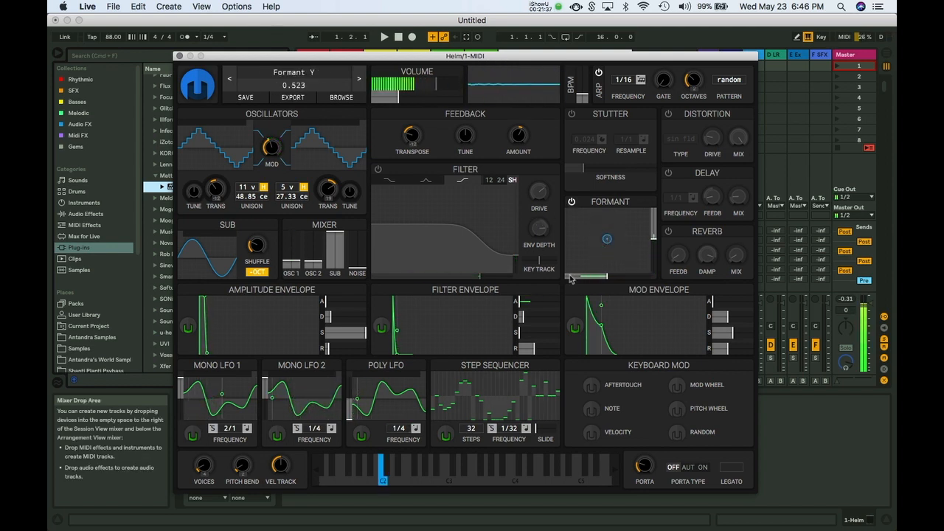
Step: Set the step sequencer's retrigger mode to Free and its frequency to 1/2, playing notes to hear it
{"action": "left_click", "coordinate": [493, 429]}
{"action": "left_click", "coordinate": [517, 499]}
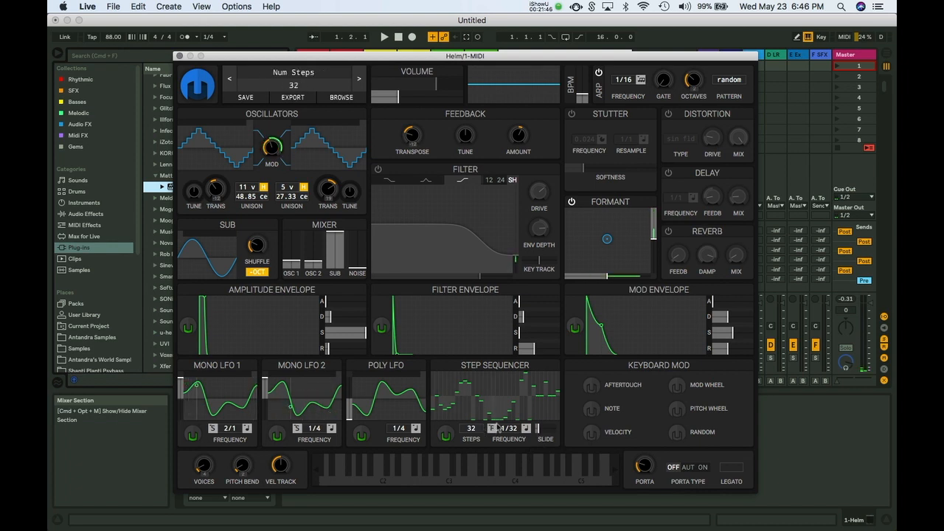
{"action": "left_click_drag", "start_coordinate": [536, 433], "coordinate": [541, 434]}
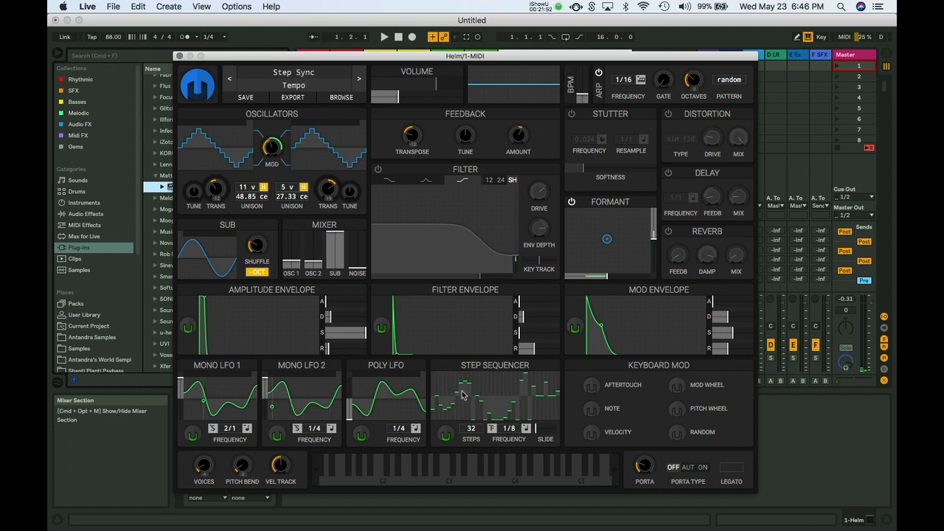
{"action": "key", "text": "a"}
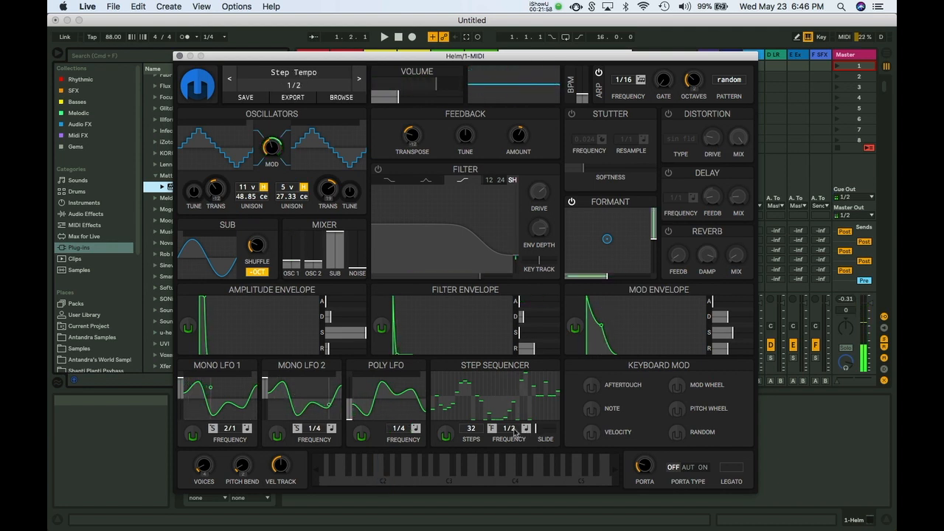
{"action": "key", "text": "a"}
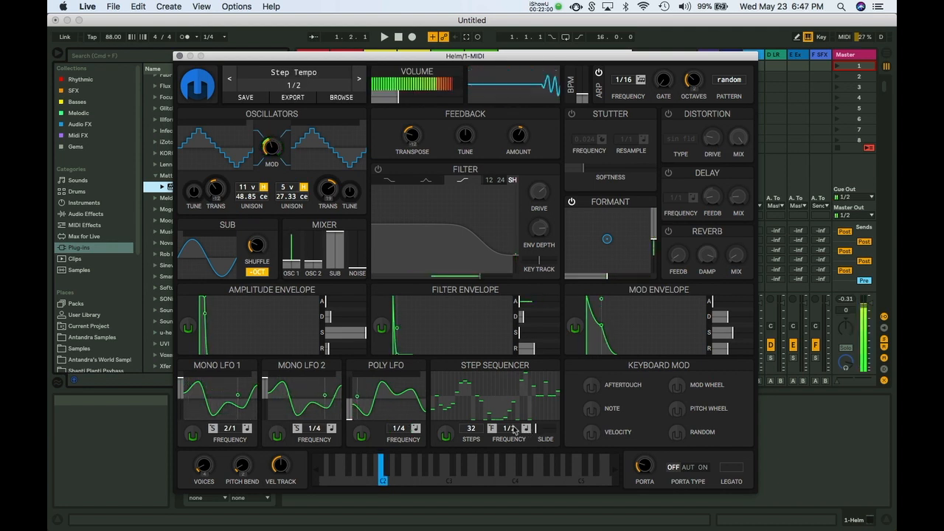
Step: Turn off the arpeggiator and raise the step sequencer's slide to 0.304 while playing notes
{"action": "left_click", "coordinate": [600, 74]}
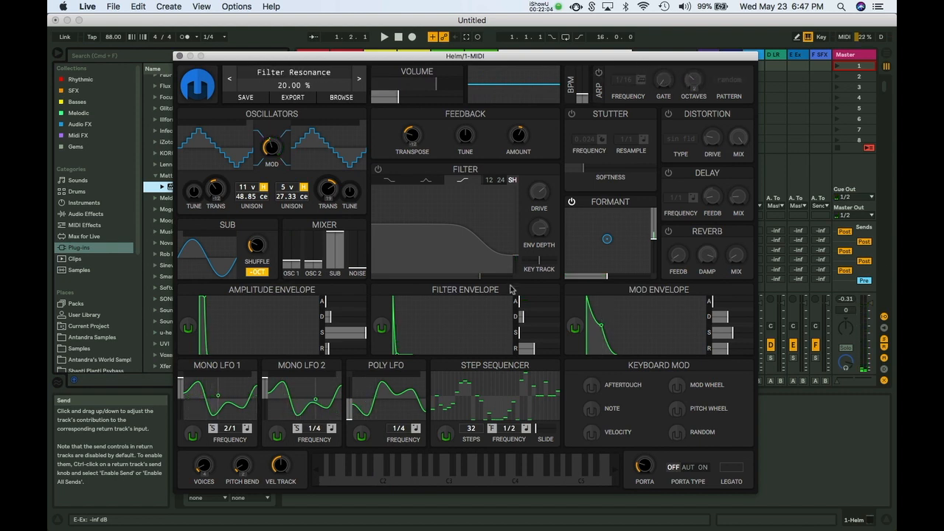
{"action": "key", "text": "a"}
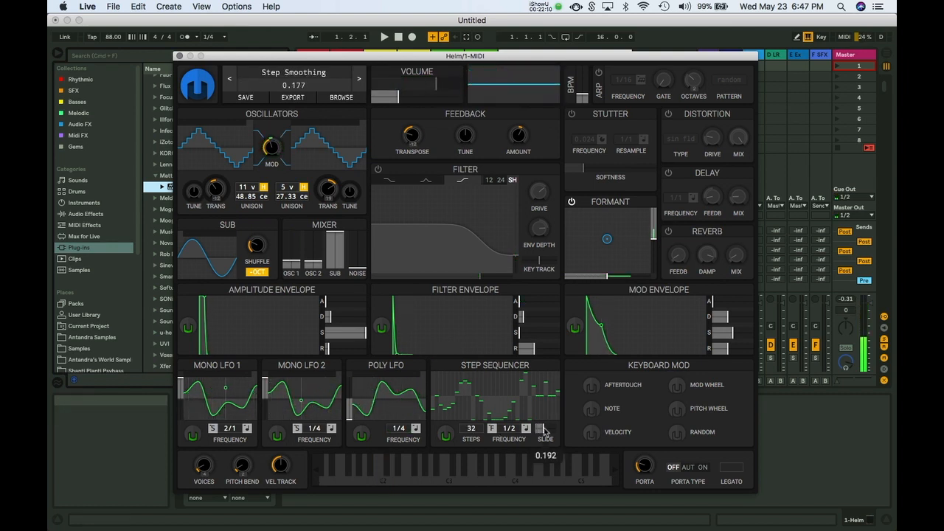
{"action": "key", "text": "a"}
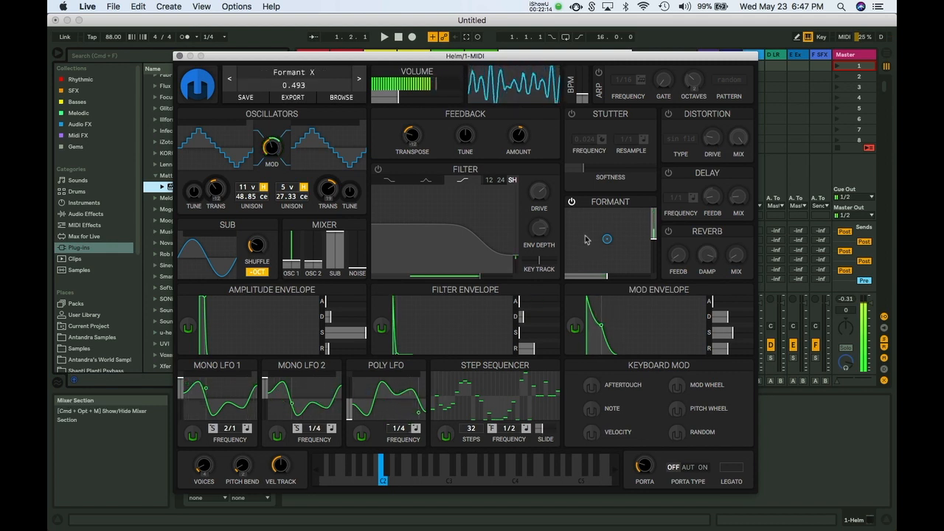
{"action": "left_click_drag", "start_coordinate": [547, 430], "coordinate": [548, 428]}
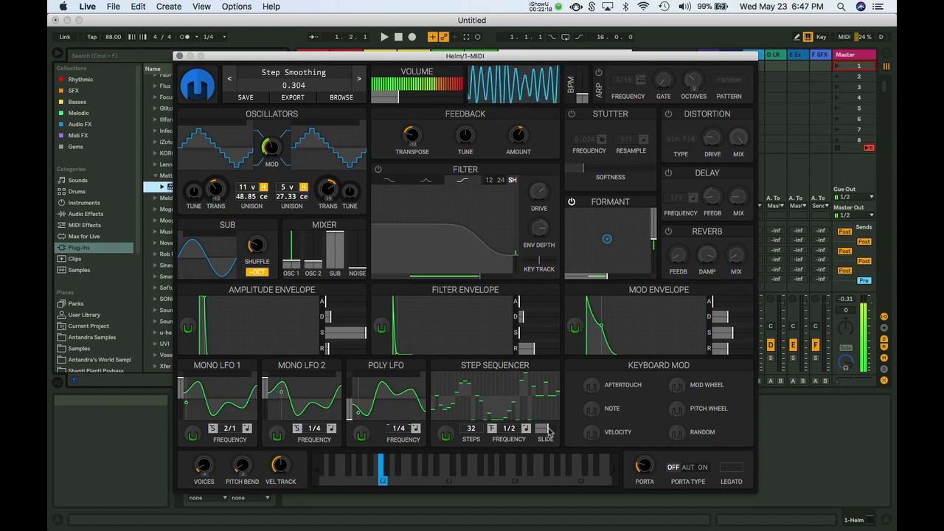
Step: Lower the master volume and set the step sequencer to frequency 1/4 with slide 0.119 while playing notes
{"action": "left_click_drag", "start_coordinate": [406, 101], "coordinate": [389, 100]}
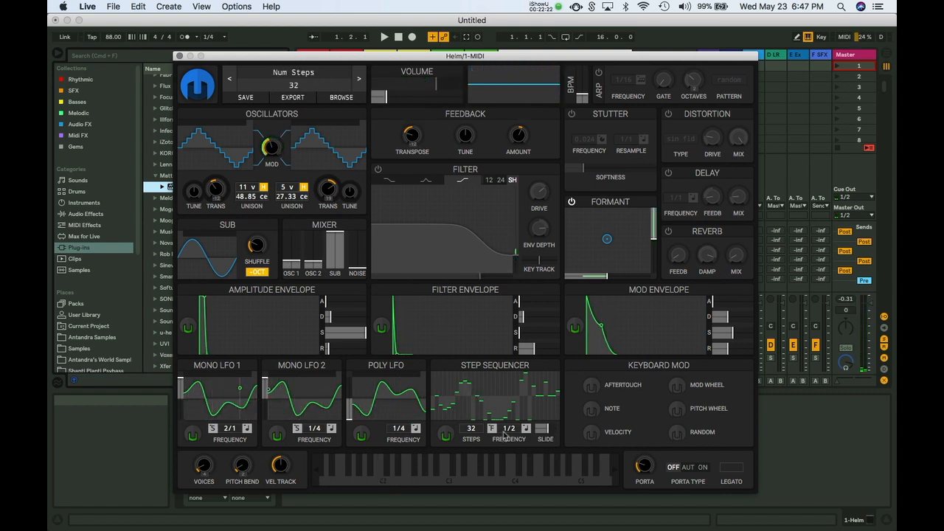
{"action": "key", "text": "a"}
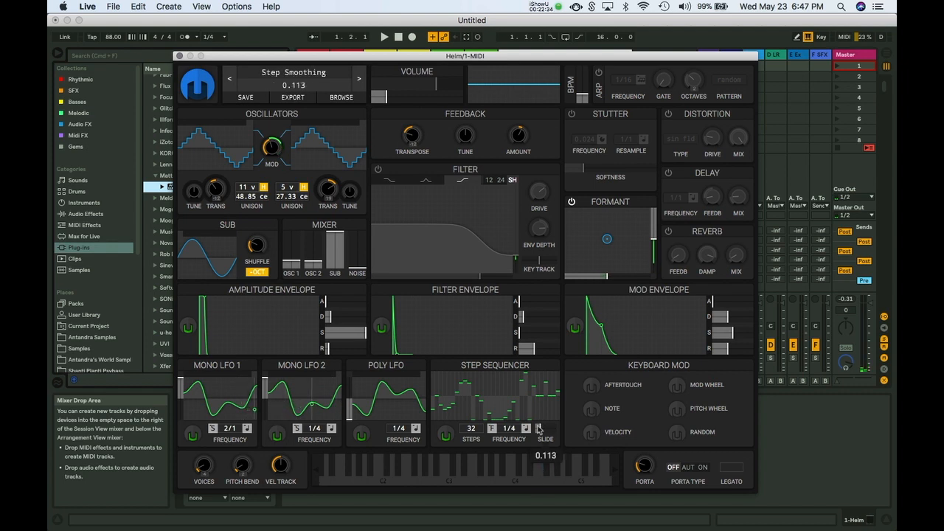
{"action": "key", "text": "a"}
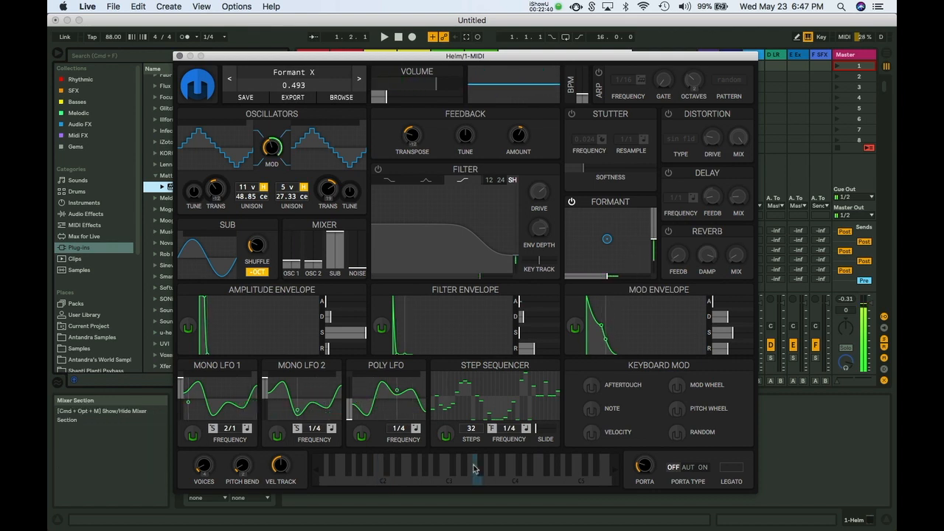
{"action": "scroll", "coordinate": [542, 434], "scroll_direction": "up", "scroll_amount": 1}
{"action": "key", "text": "a"}
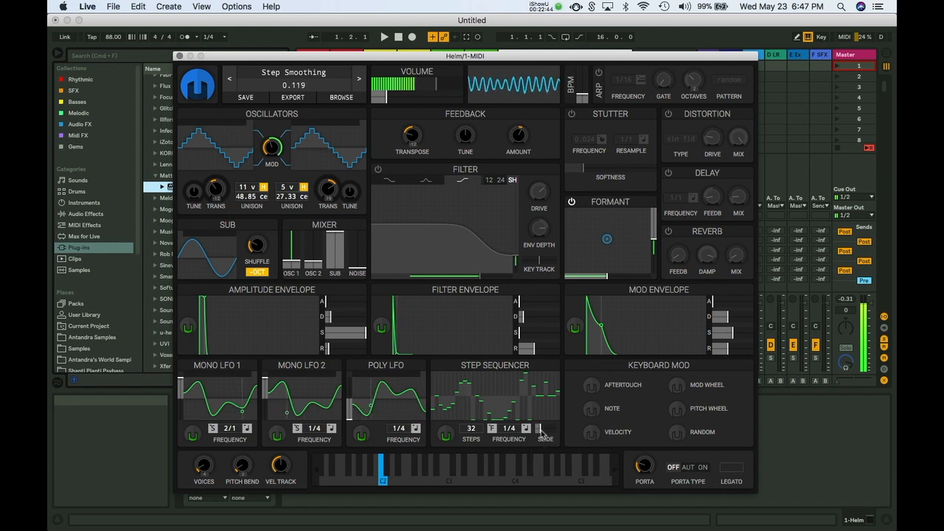
Step: Route the Aftertouch modulator to the filter resonance and the Random modulator to the filter cutoff
{"action": "left_click", "coordinate": [593, 387]}
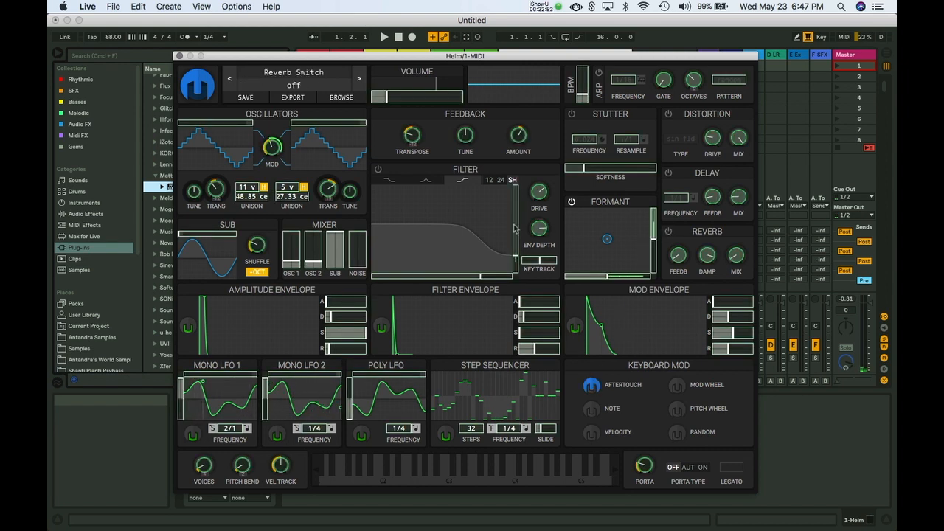
{"action": "left_click_drag", "start_coordinate": [516, 250], "coordinate": [649, 346]}
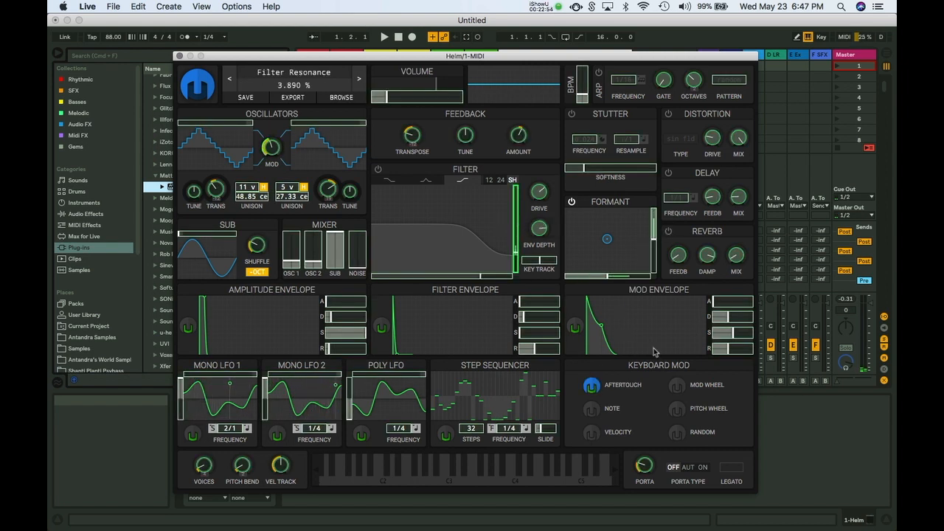
{"action": "left_click", "coordinate": [676, 388]}
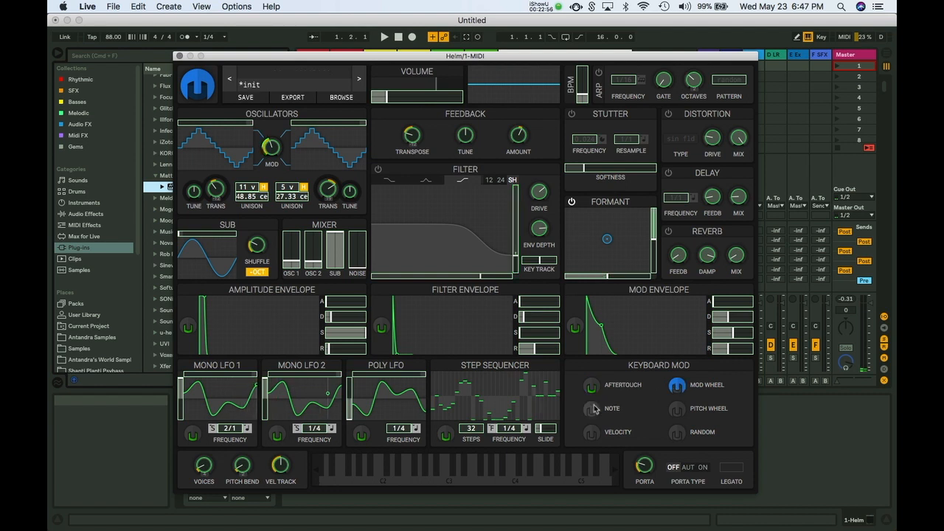
{"action": "left_click", "coordinate": [678, 410]}
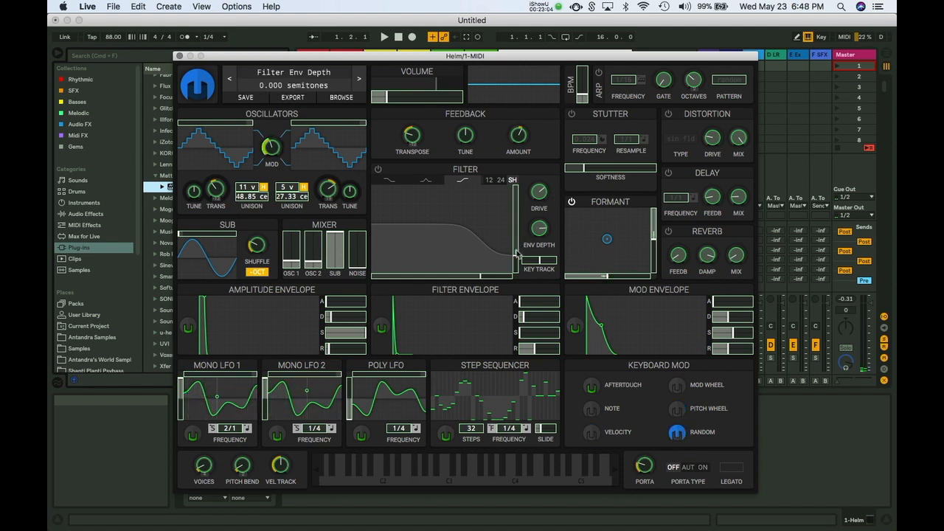
{"action": "left_click_drag", "start_coordinate": [471, 278], "coordinate": [390, 281]}
{"action": "left_click", "coordinate": [678, 434]}
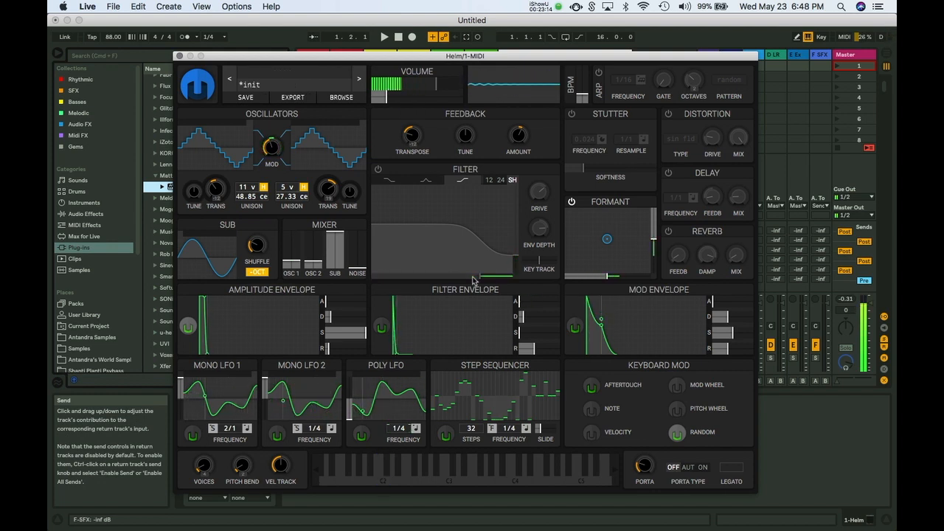
Step: Turn on the arpeggiator and the filter
{"action": "left_click", "coordinate": [599, 74]}
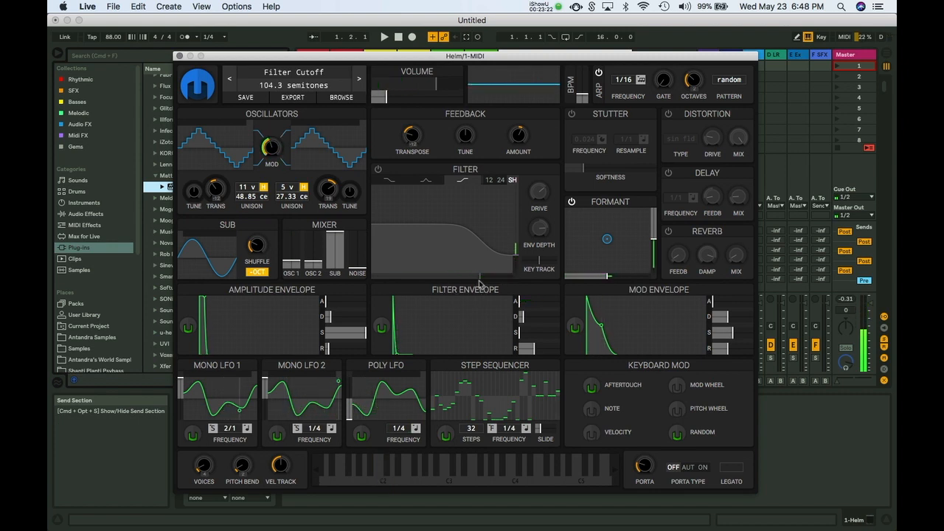
{"action": "left_click", "coordinate": [379, 170]}
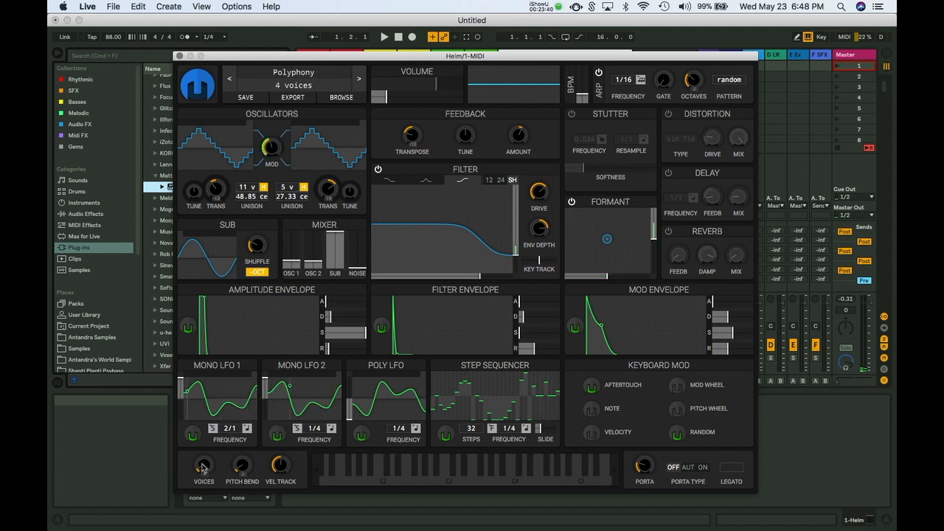
Step: Try polyphony at 32 and 3 voices and a 19-semitone pitch bend range, and bring both settings down to minimum
{"action": "left_click_drag", "start_coordinate": [205, 466], "coordinate": [205, 439]}
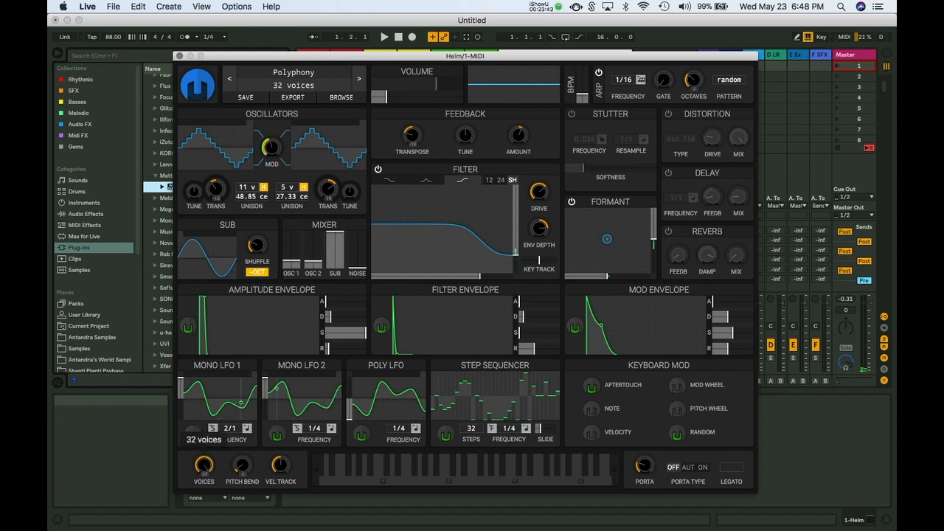
{"action": "mouse_move", "coordinate": [205, 464]}
{"action": "left_mouse_down"}
{"action": "mouse_move", "coordinate": [205, 527]}
{"action": "mouse_move", "coordinate": [205, 457]}
{"action": "left_mouse_up"}
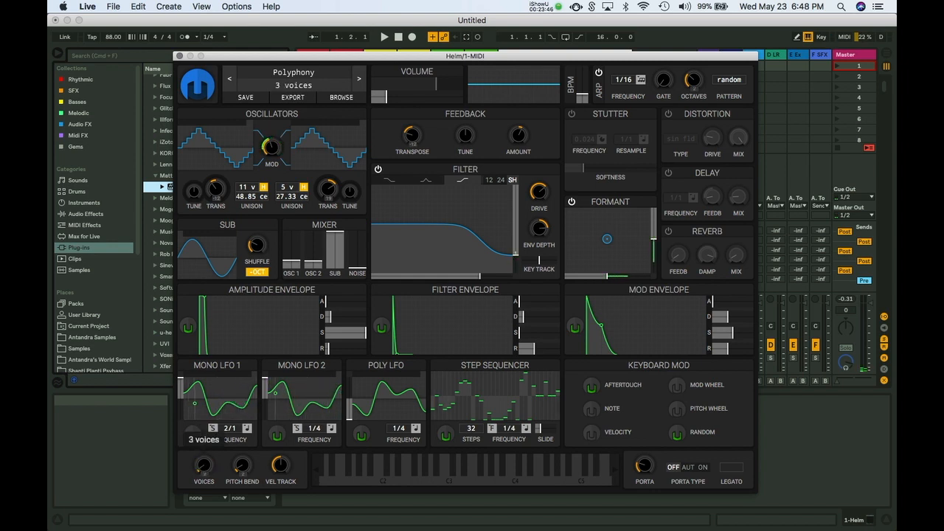
{"action": "left_click_drag", "start_coordinate": [242, 465], "coordinate": [241, 454]}
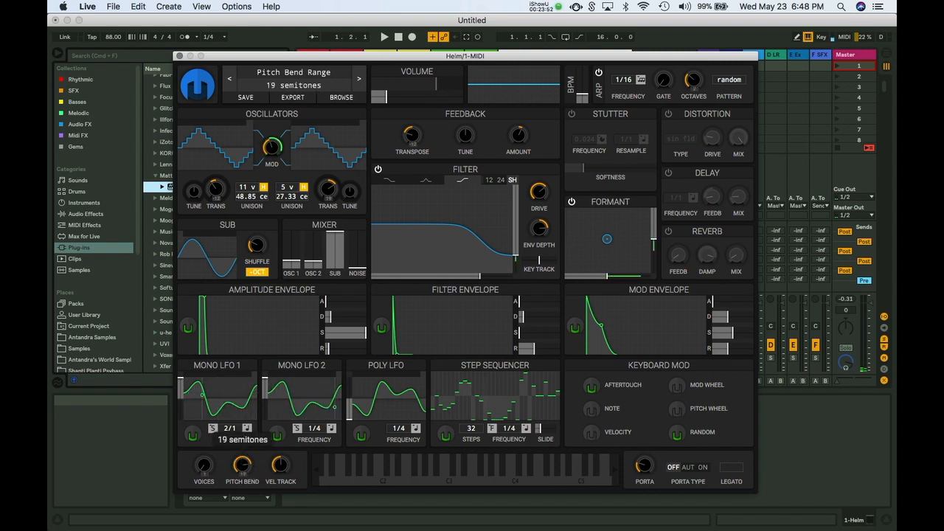
{"action": "left_click_drag", "start_coordinate": [242, 447], "coordinate": [281, 432]}
Step: Try velocity tracking at its maximum and lower it again
{"action": "left_click", "coordinate": [281, 465]}
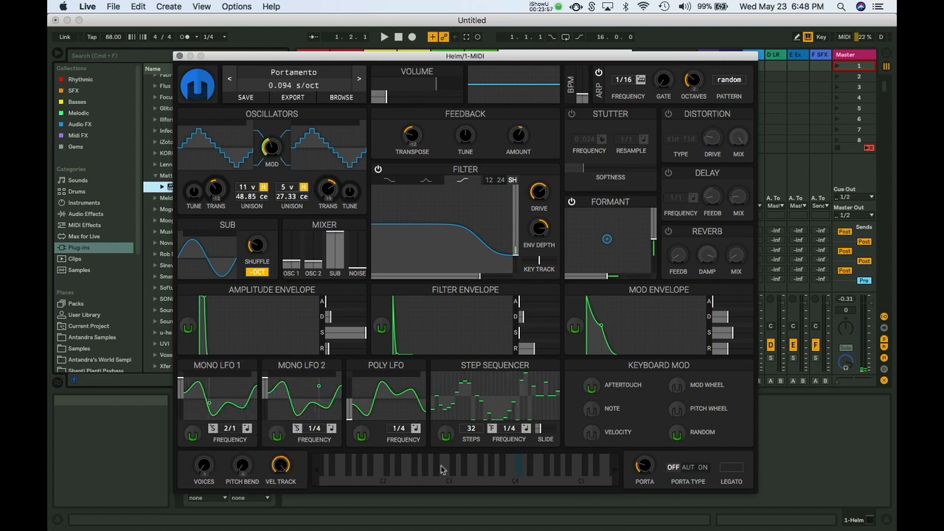
{"action": "left_click_drag", "start_coordinate": [281, 465], "coordinate": [288, 529]}
Step: Raise the portamento amount and set its type to Auto, with the arpeggiator turned off
{"action": "mouse_move", "coordinate": [644, 465]}
{"action": "left_mouse_down"}
{"action": "mouse_move", "coordinate": [644, 443]}
{"action": "mouse_move", "coordinate": [651, 464]}
{"action": "left_mouse_up"}
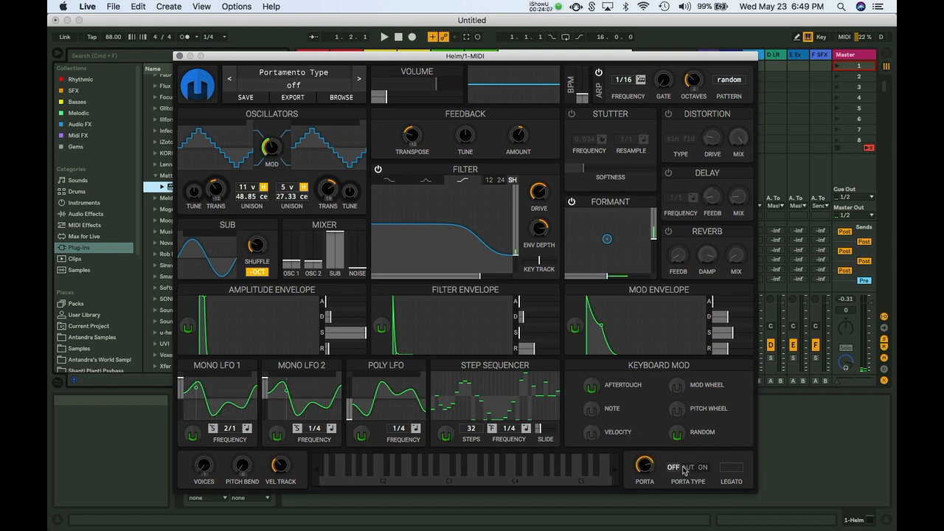
{"action": "left_click", "coordinate": [692, 468]}
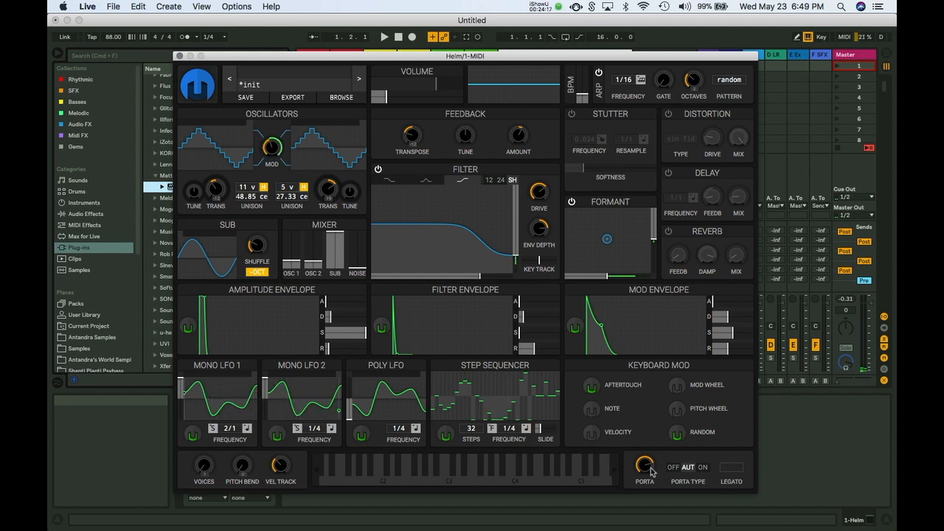
{"action": "left_click", "coordinate": [599, 74]}
Step: Play C2 and C3 separately and overlapping to hear how Auto portamento glides between held notes
{"action": "key", "text": "a"}
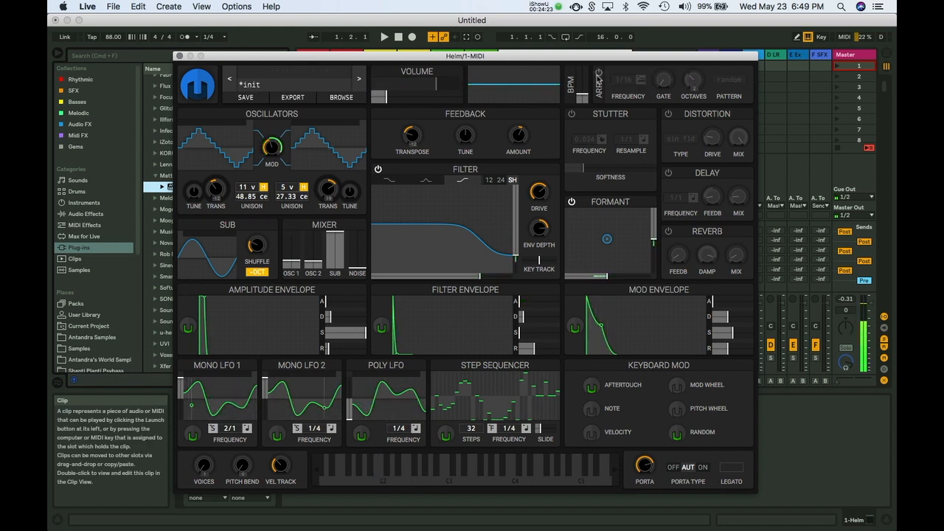
{"action": "key", "text": "a"}
{"action": "key", "text": "a"}
{"action": "key", "text": "k"}
{"action": "key", "text": "a"}
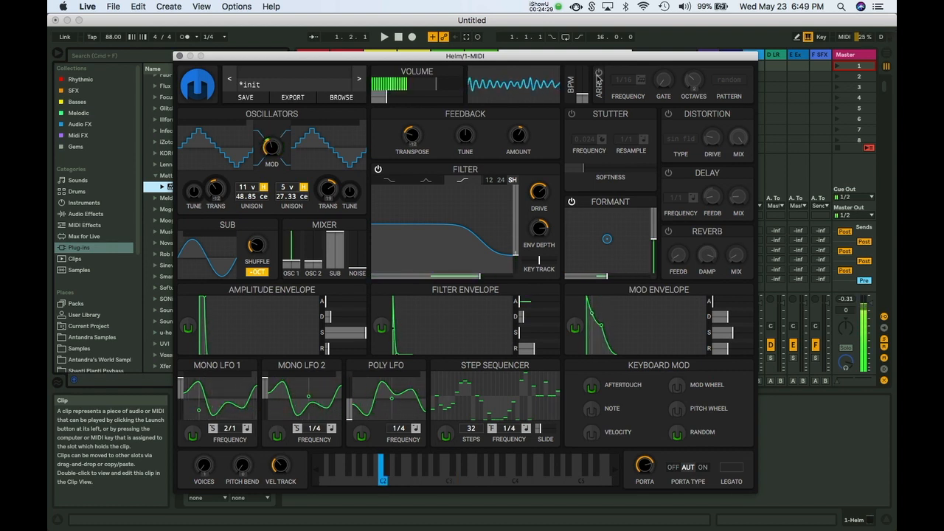
{"action": "key", "text": "k"}
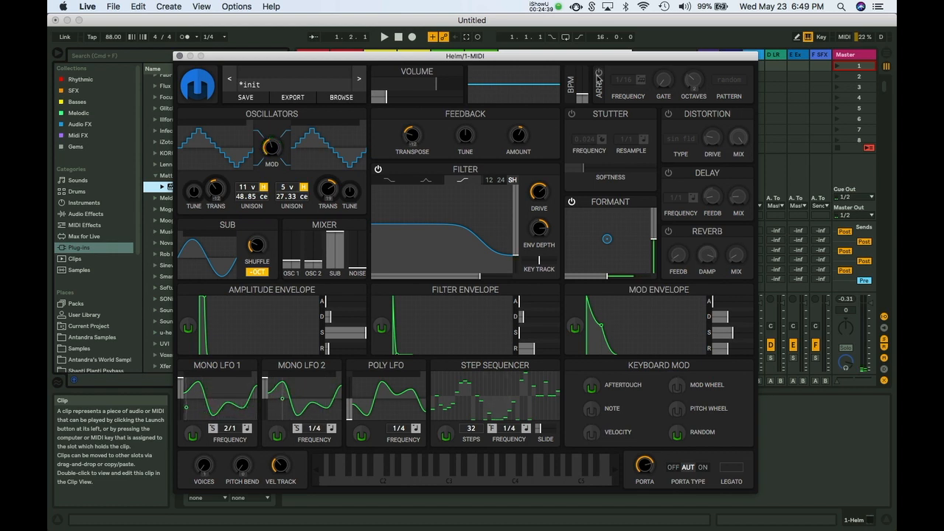
{"action": "key", "text": "a"}
{"action": "key", "text": "k"}
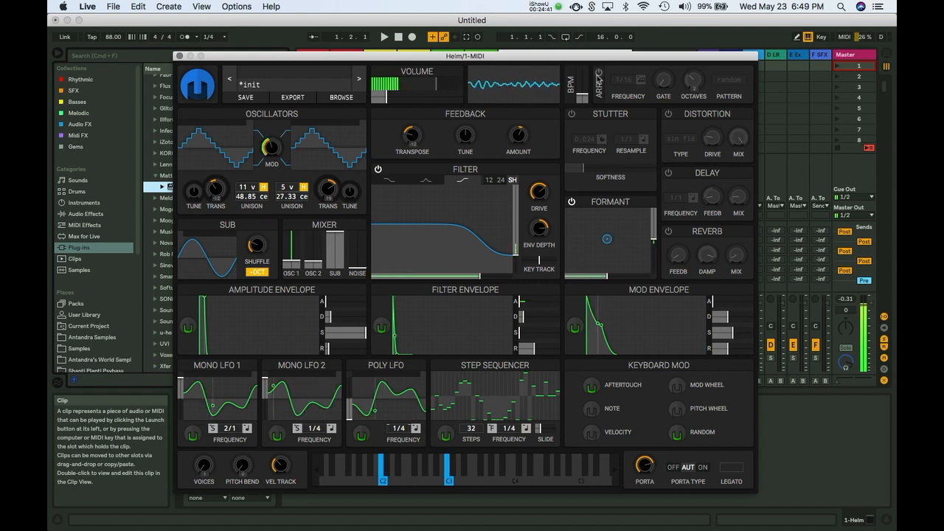
{"action": "key", "text": "a"}
{"action": "key", "text": "k"}
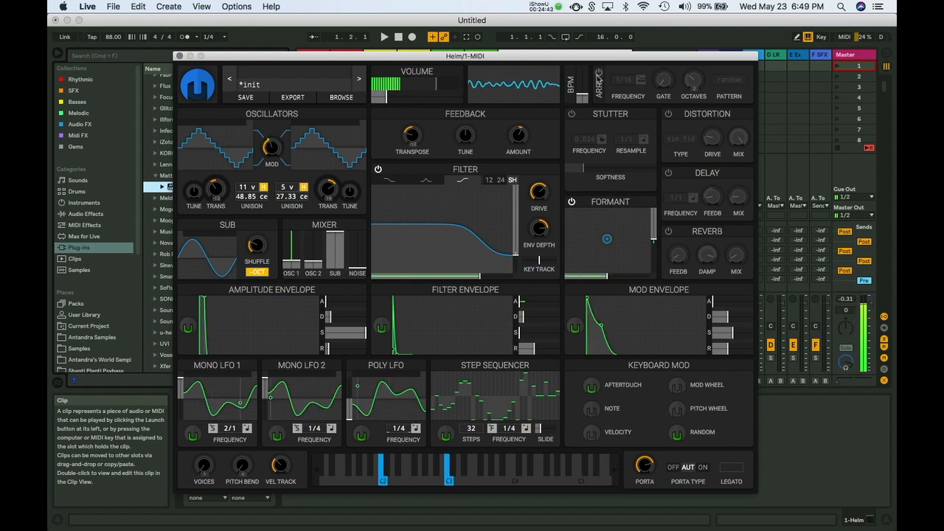
{"action": "key", "text": "a"}
{"action": "key", "text": "k"}
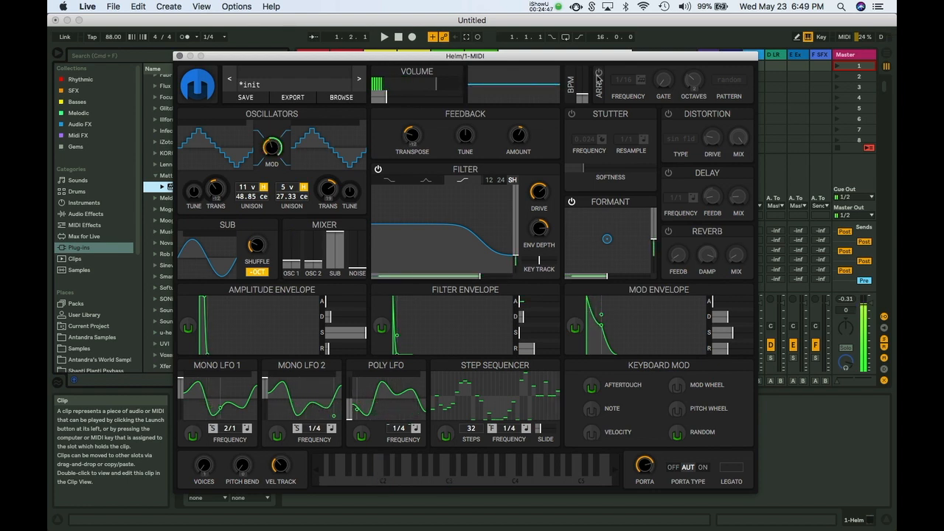
Step: Set the portamento type to On and play separate low and high notes to hear the glide
{"action": "left_click", "coordinate": [704, 468]}
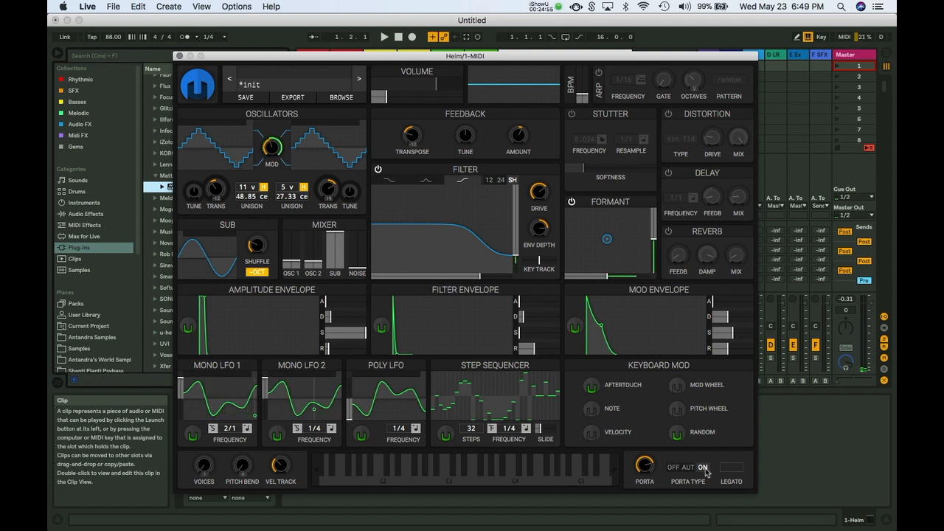
{"action": "key", "text": "a"}
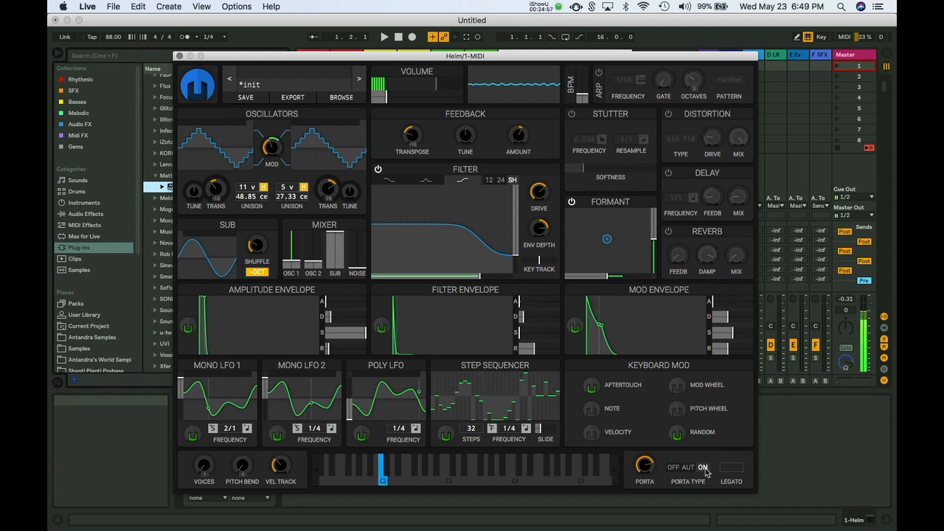
{"action": "key", "text": "k"}
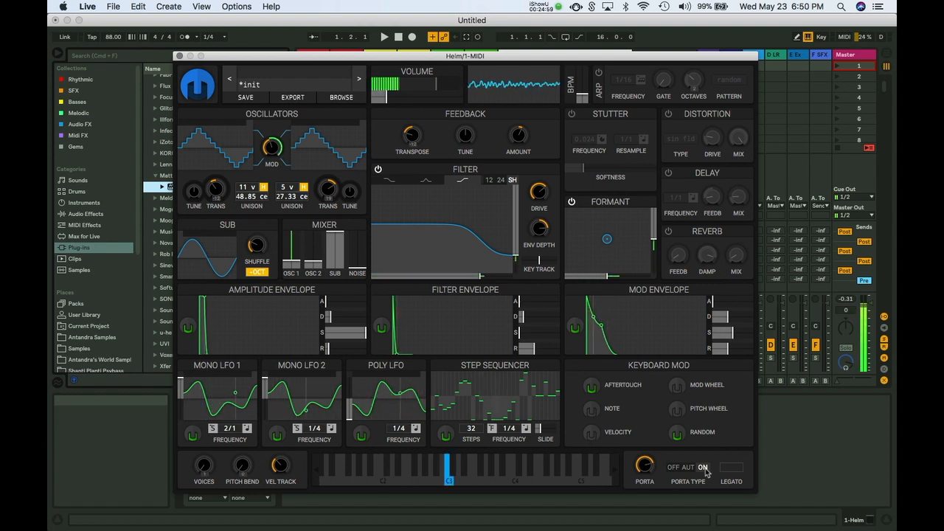
{"action": "key", "text": "g"}
{"action": "key", "text": "a"}
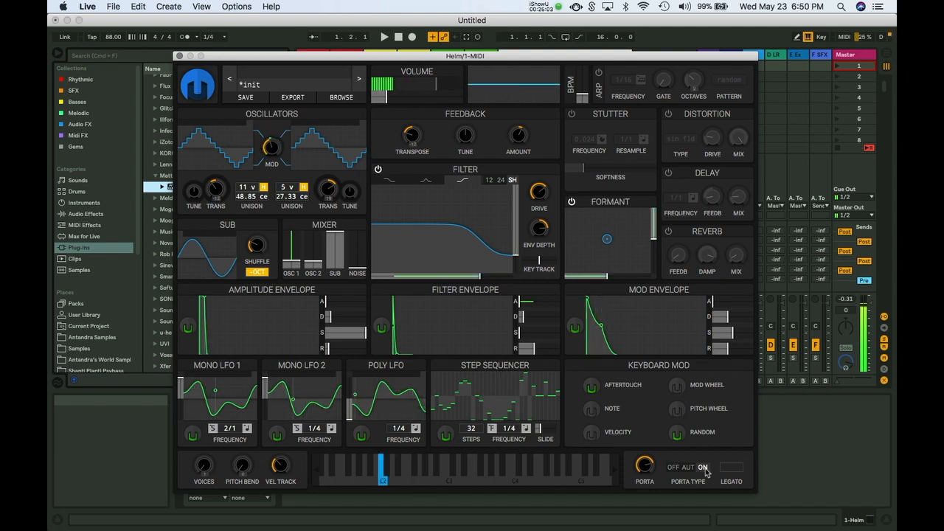
{"action": "key", "text": "d"}
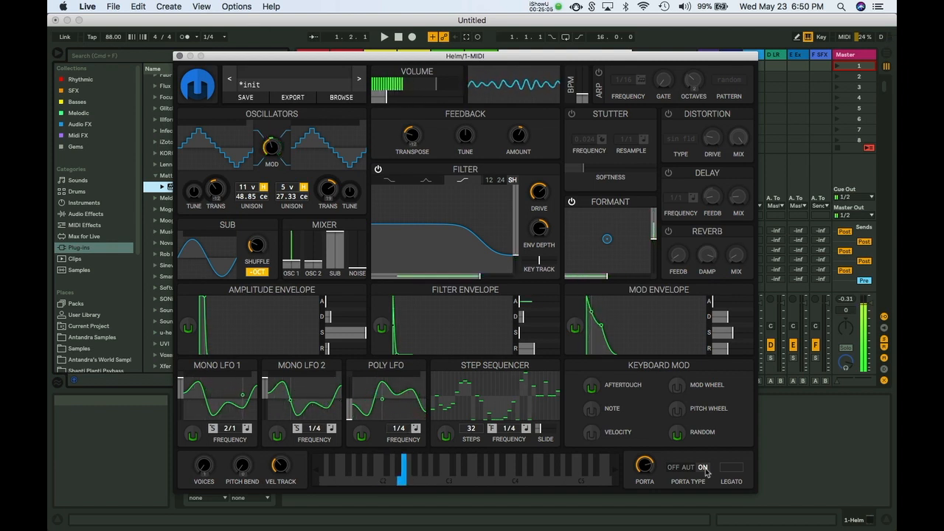
{"action": "key", "text": "h"}
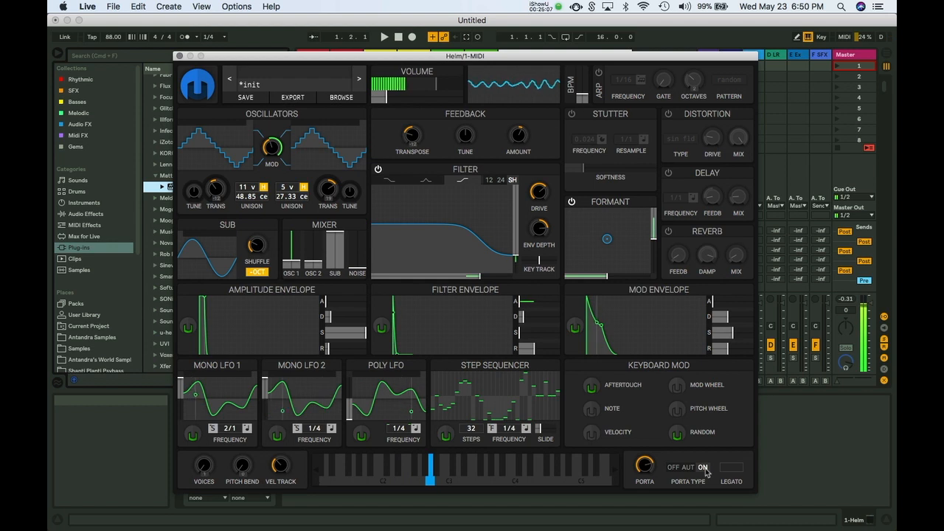
{"action": "key", "text": "a"}
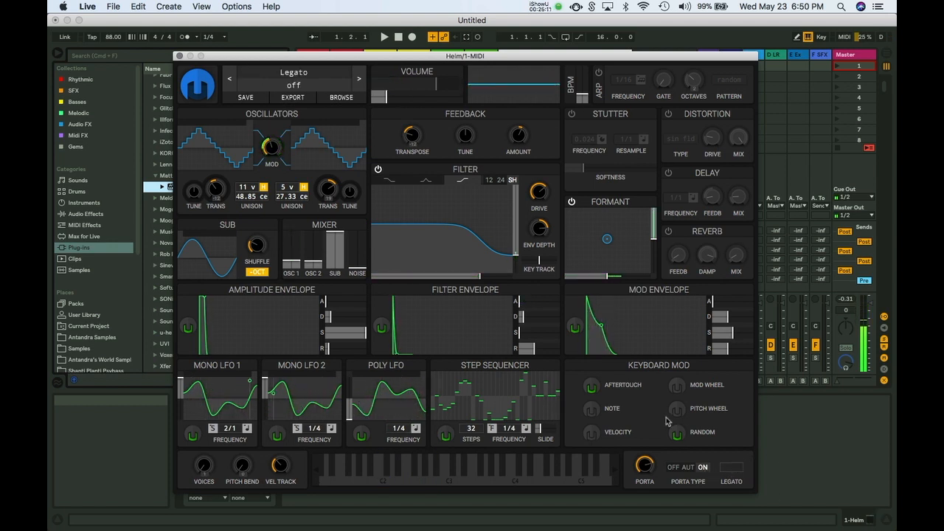
Step: Toggle Legato on and off while playing notes to compare the envelope response, leaving Legato on
{"action": "left_click", "coordinate": [733, 468]}
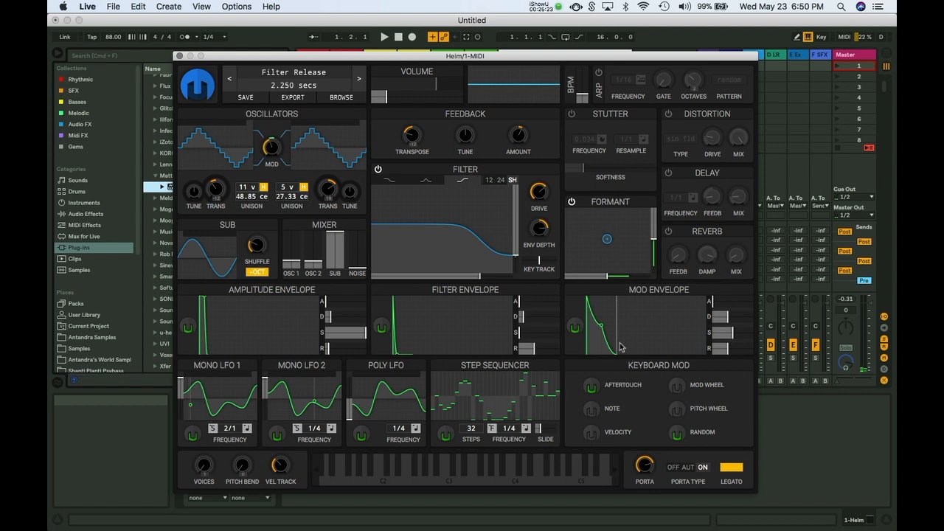
{"action": "left_click", "coordinate": [731, 467]}
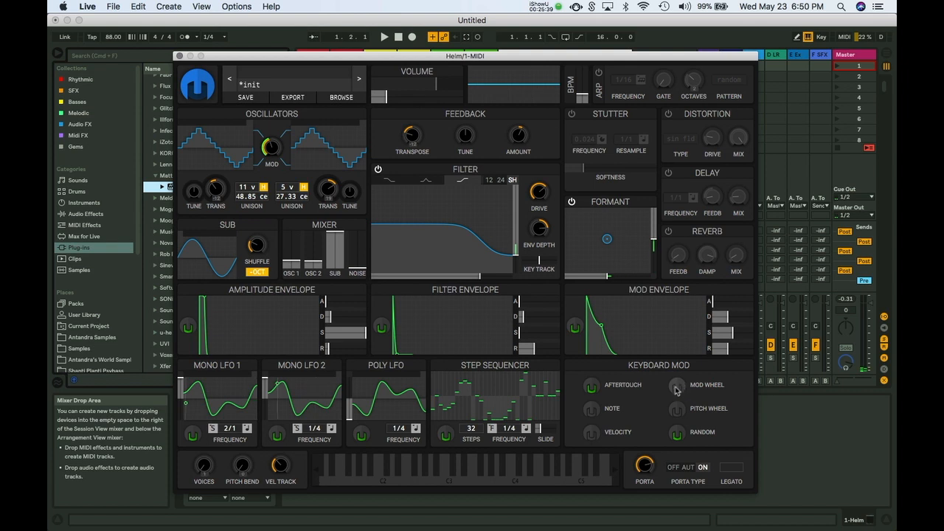
{"action": "left_click", "coordinate": [730, 468]}
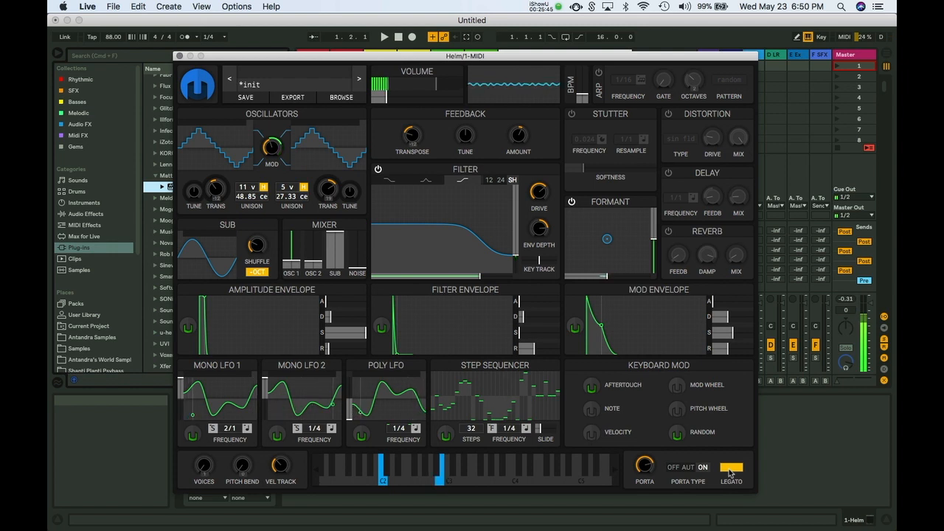
{"action": "left_click", "coordinate": [731, 470]}
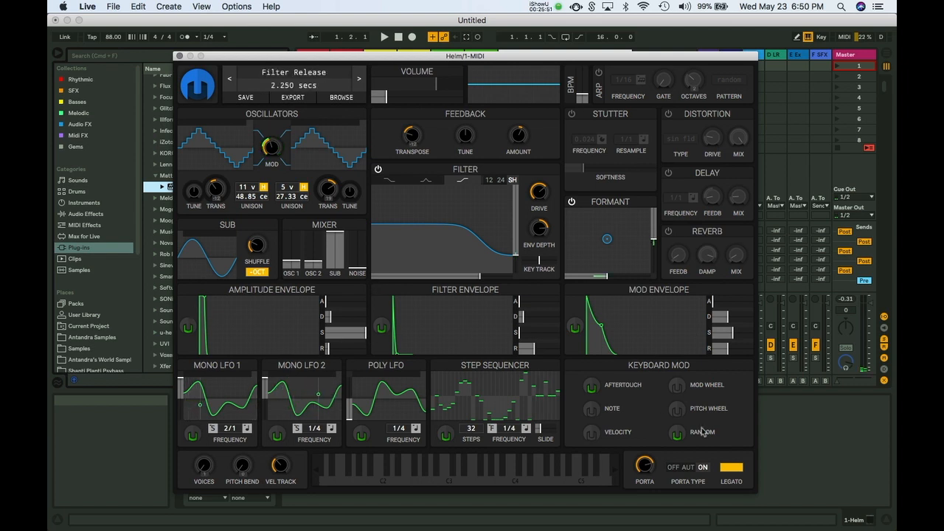
{"action": "left_click", "coordinate": [732, 470]}
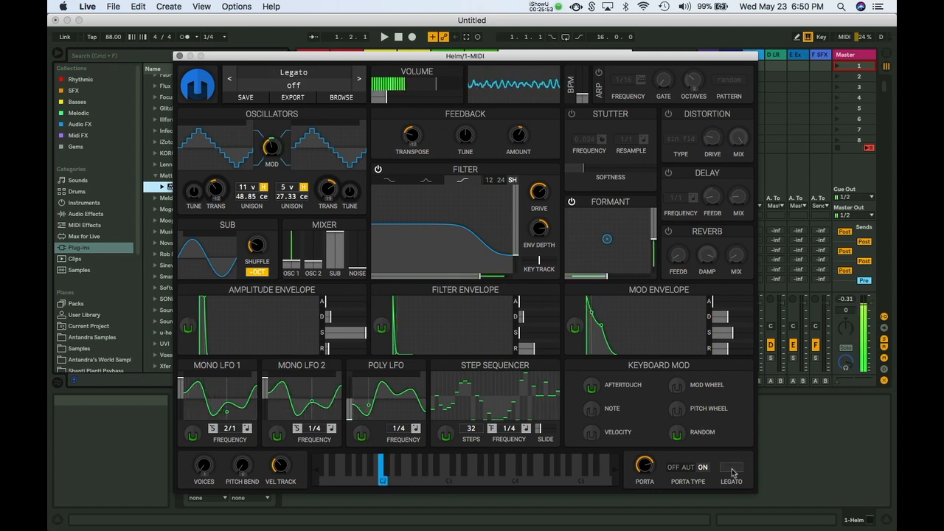
{"action": "left_click", "coordinate": [732, 471]}
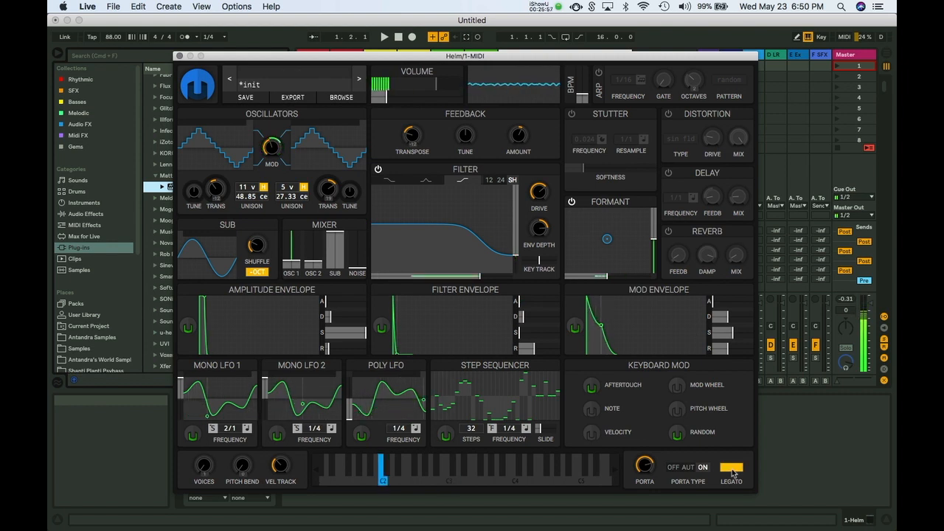
Step: Choose the random arpeggiator pattern and turn on the Stutter effect
{"action": "left_click", "coordinate": [731, 82]}
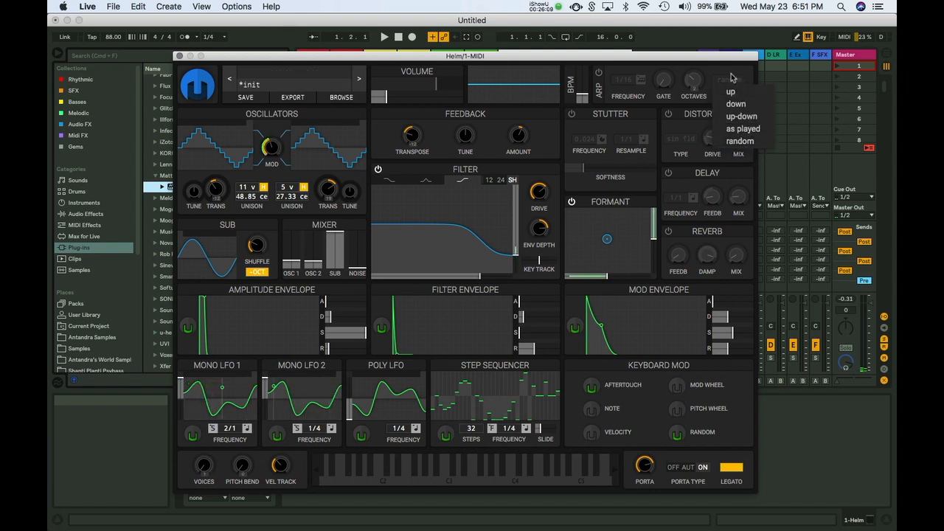
{"action": "left_click", "coordinate": [740, 141]}
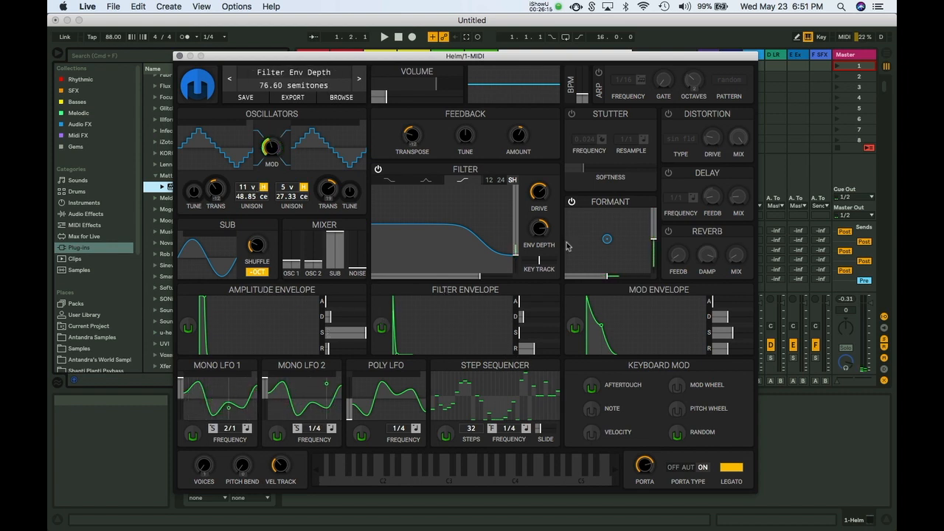
{"action": "left_click", "coordinate": [572, 116]}
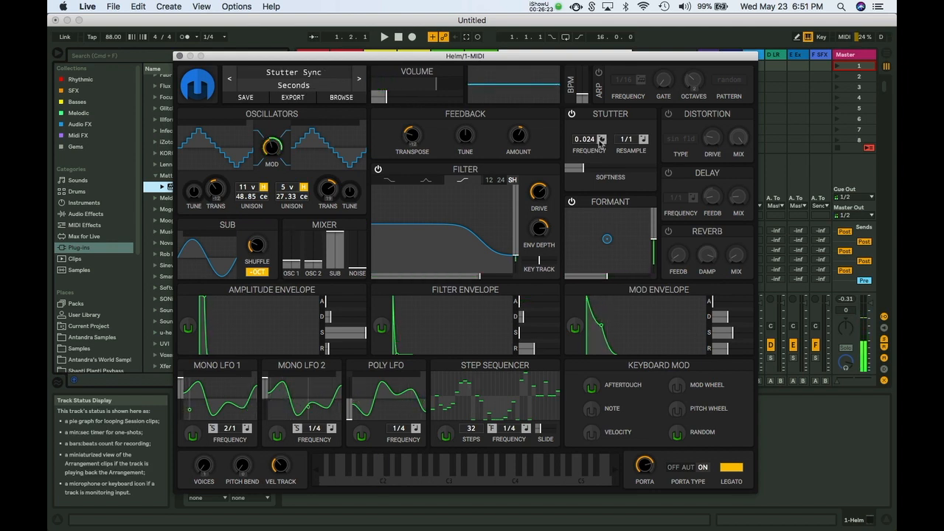
Step: Set the Stutter softness to 0% and sync its frequency to Tempo, playing C2 to hear the effect
{"action": "left_click_drag", "start_coordinate": [580, 171], "coordinate": [539, 170]}
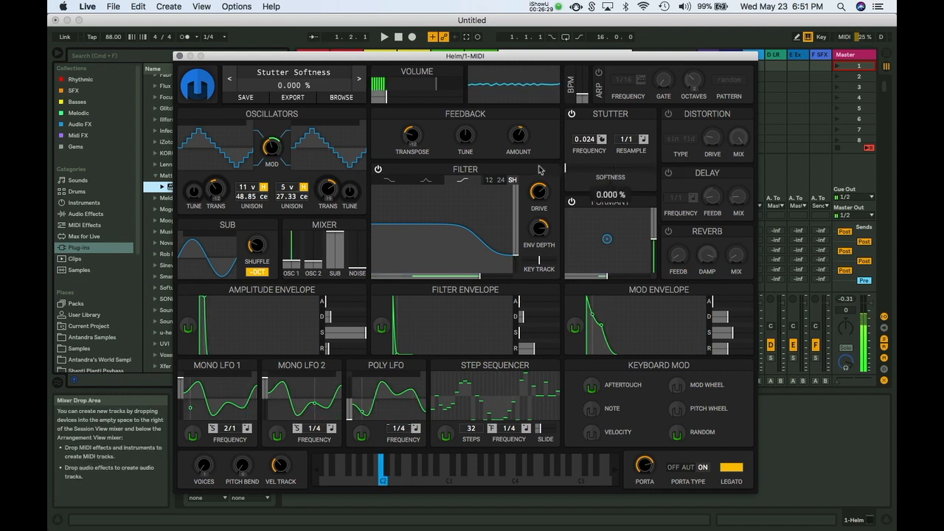
{"action": "left_click", "coordinate": [603, 139]}
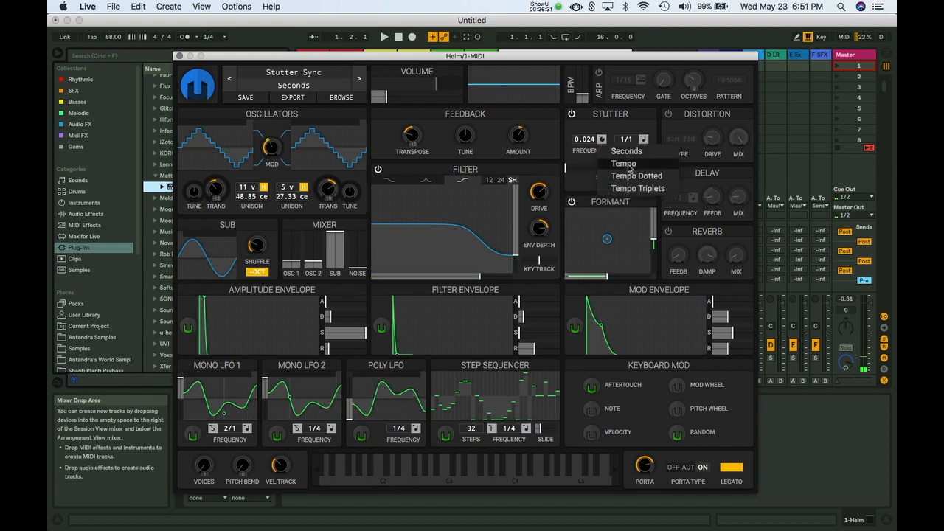
{"action": "left_click", "coordinate": [626, 163]}
{"action": "key", "text": "a"}
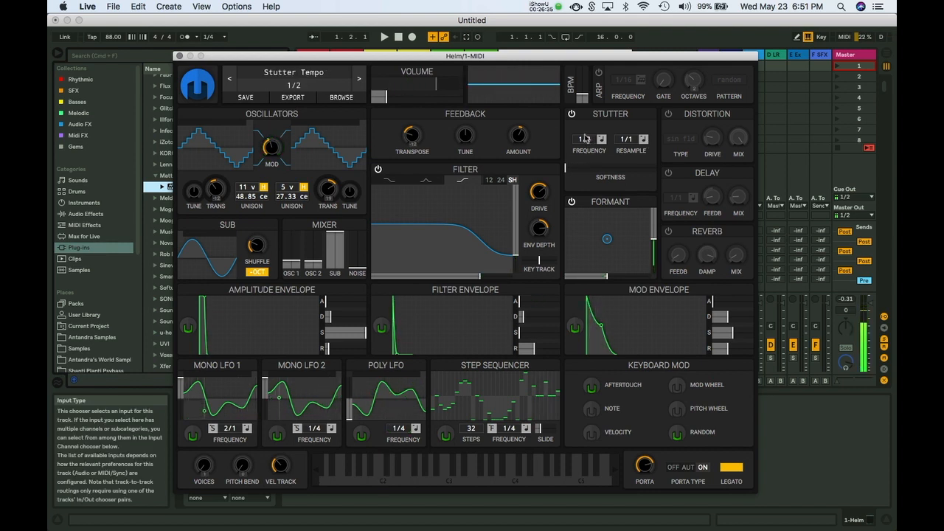
{"action": "key", "text": "a"}
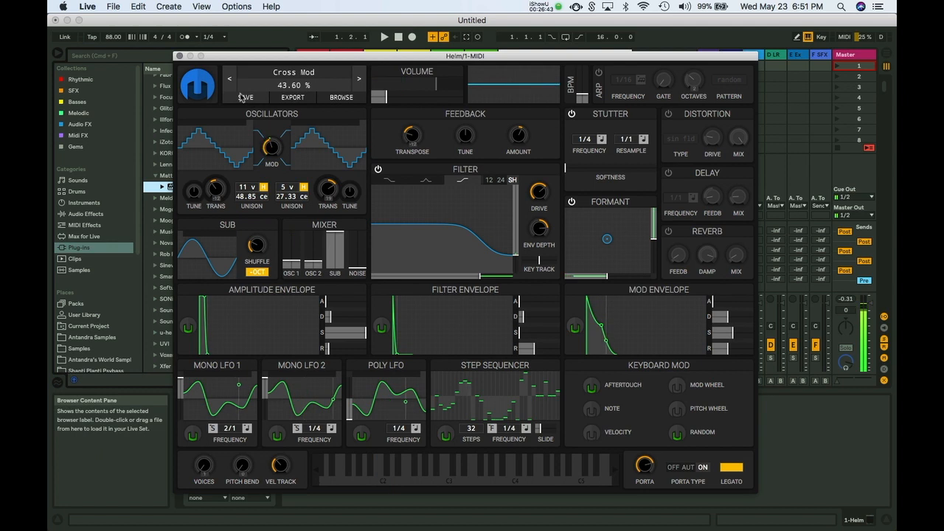
Step: Raise the Stutter softness to maximum and set the Stutter frequency to 1/16
{"action": "left_click_drag", "start_coordinate": [593, 168], "coordinate": [653, 168]}
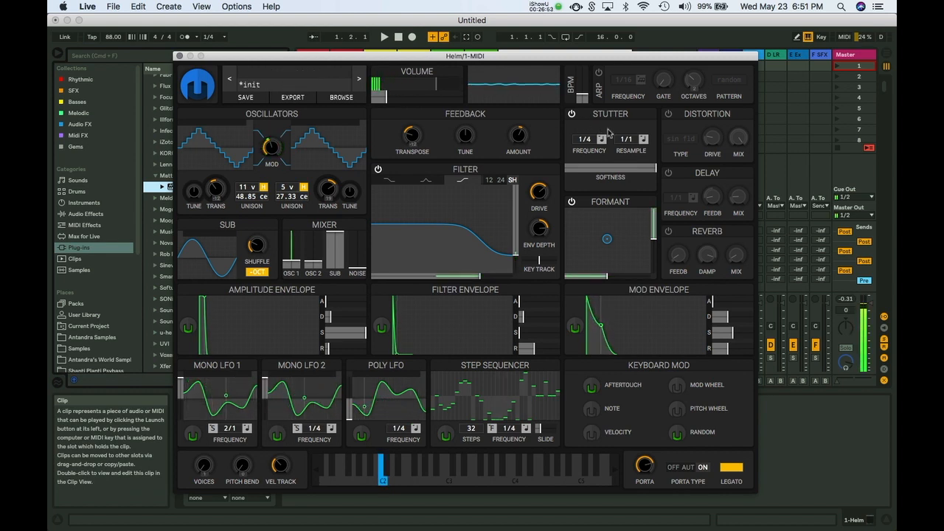
{"action": "left_click_drag", "start_coordinate": [591, 140], "coordinate": [592, 120]}
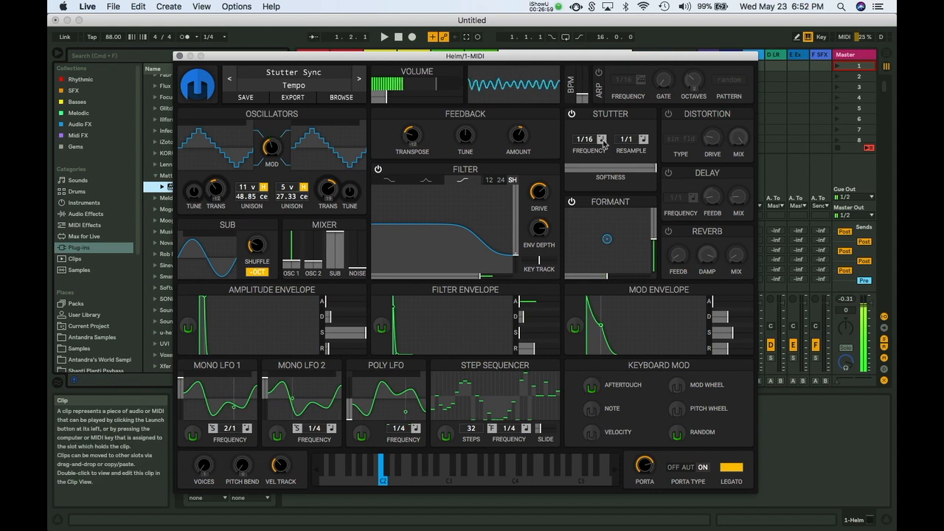
Step: Switch the Stutter frequency to Seconds and play notes while sweeping it to 0.008 and up to 1.000 secs
{"action": "left_click", "coordinate": [602, 139]}
{"action": "left_click", "coordinate": [626, 151]}
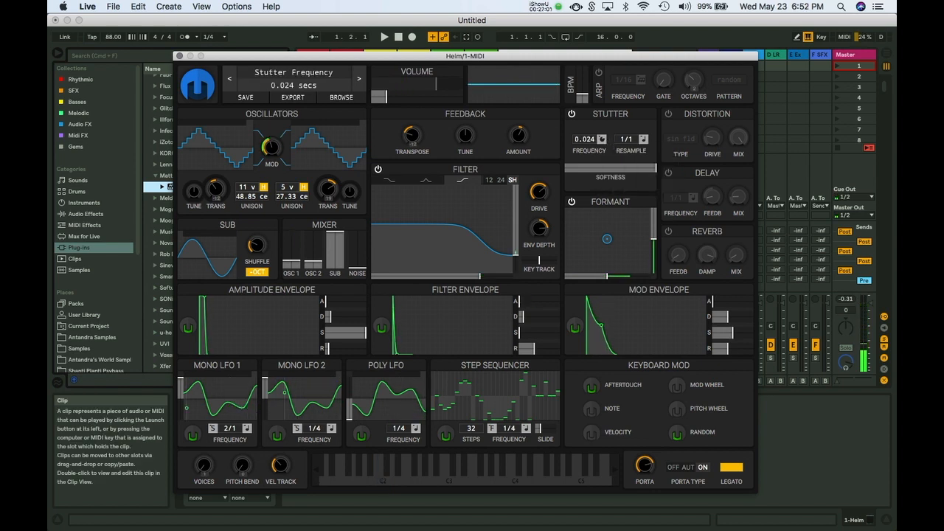
{"action": "key", "text": "a"}
{"action": "left_click_drag", "start_coordinate": [593, 140], "coordinate": [592, 105]}
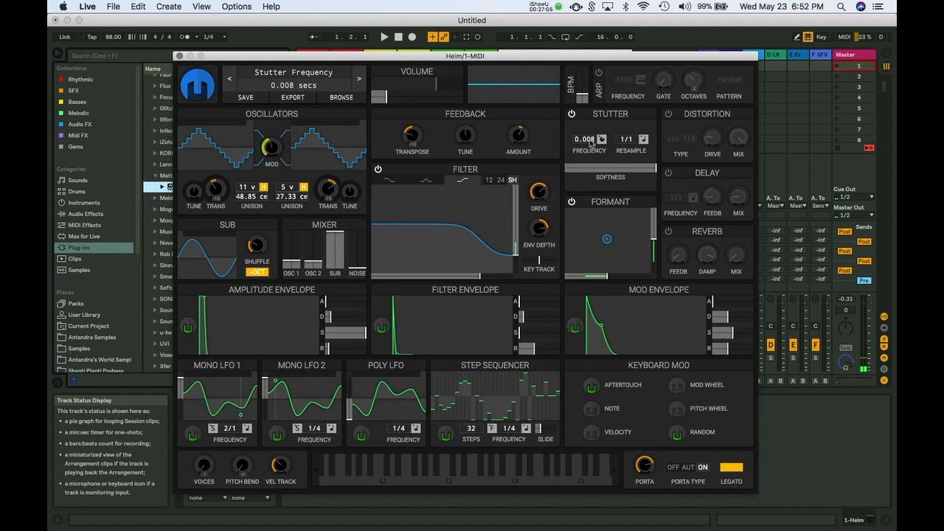
{"action": "left_click_drag", "start_coordinate": [590, 161], "coordinate": [592, 299]}
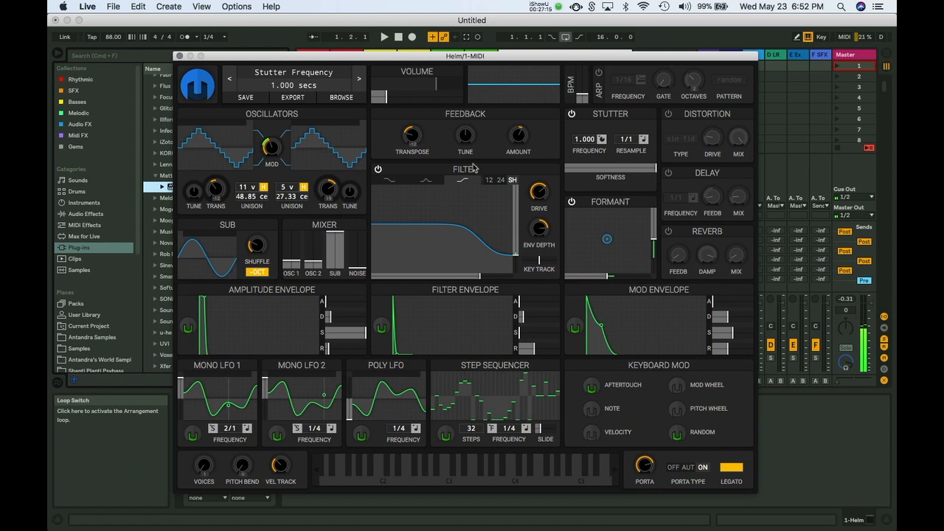